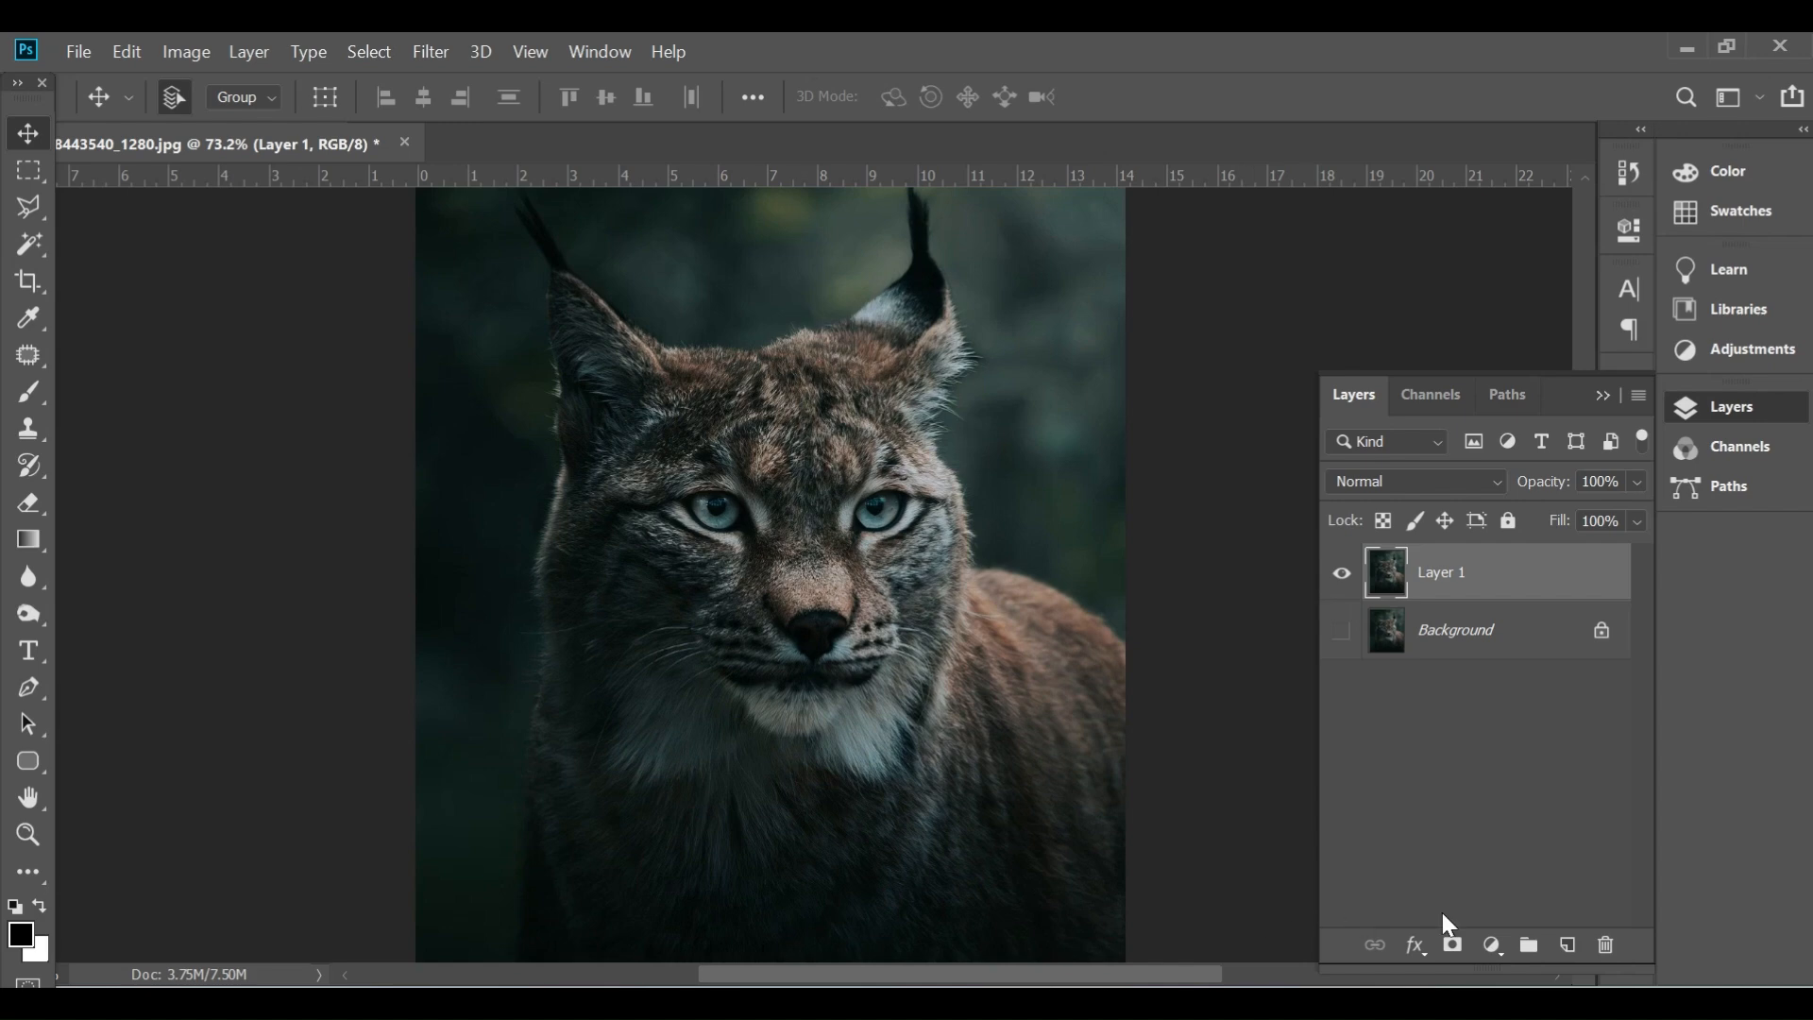
Add a Solid Color fill layer in dark red #9c0707 above Layer 1.
click(1494, 945)
click(1515, 438)
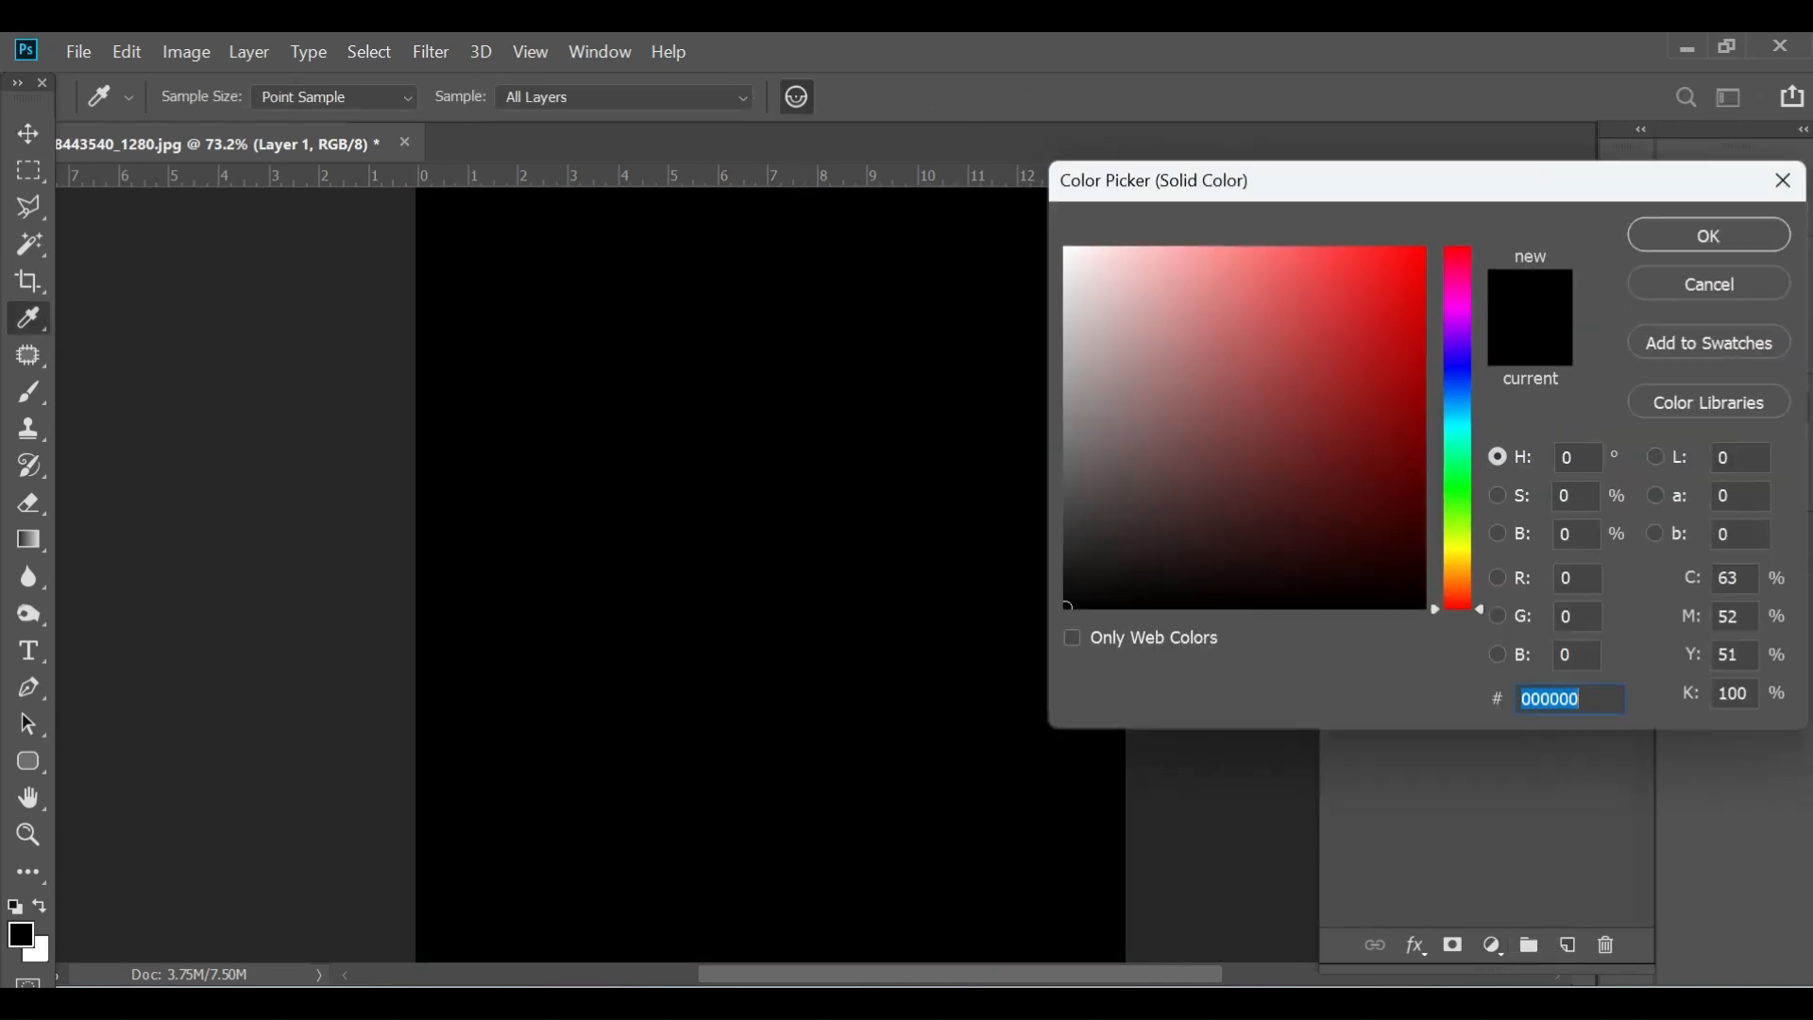
drag(1282, 328, 1411, 388)
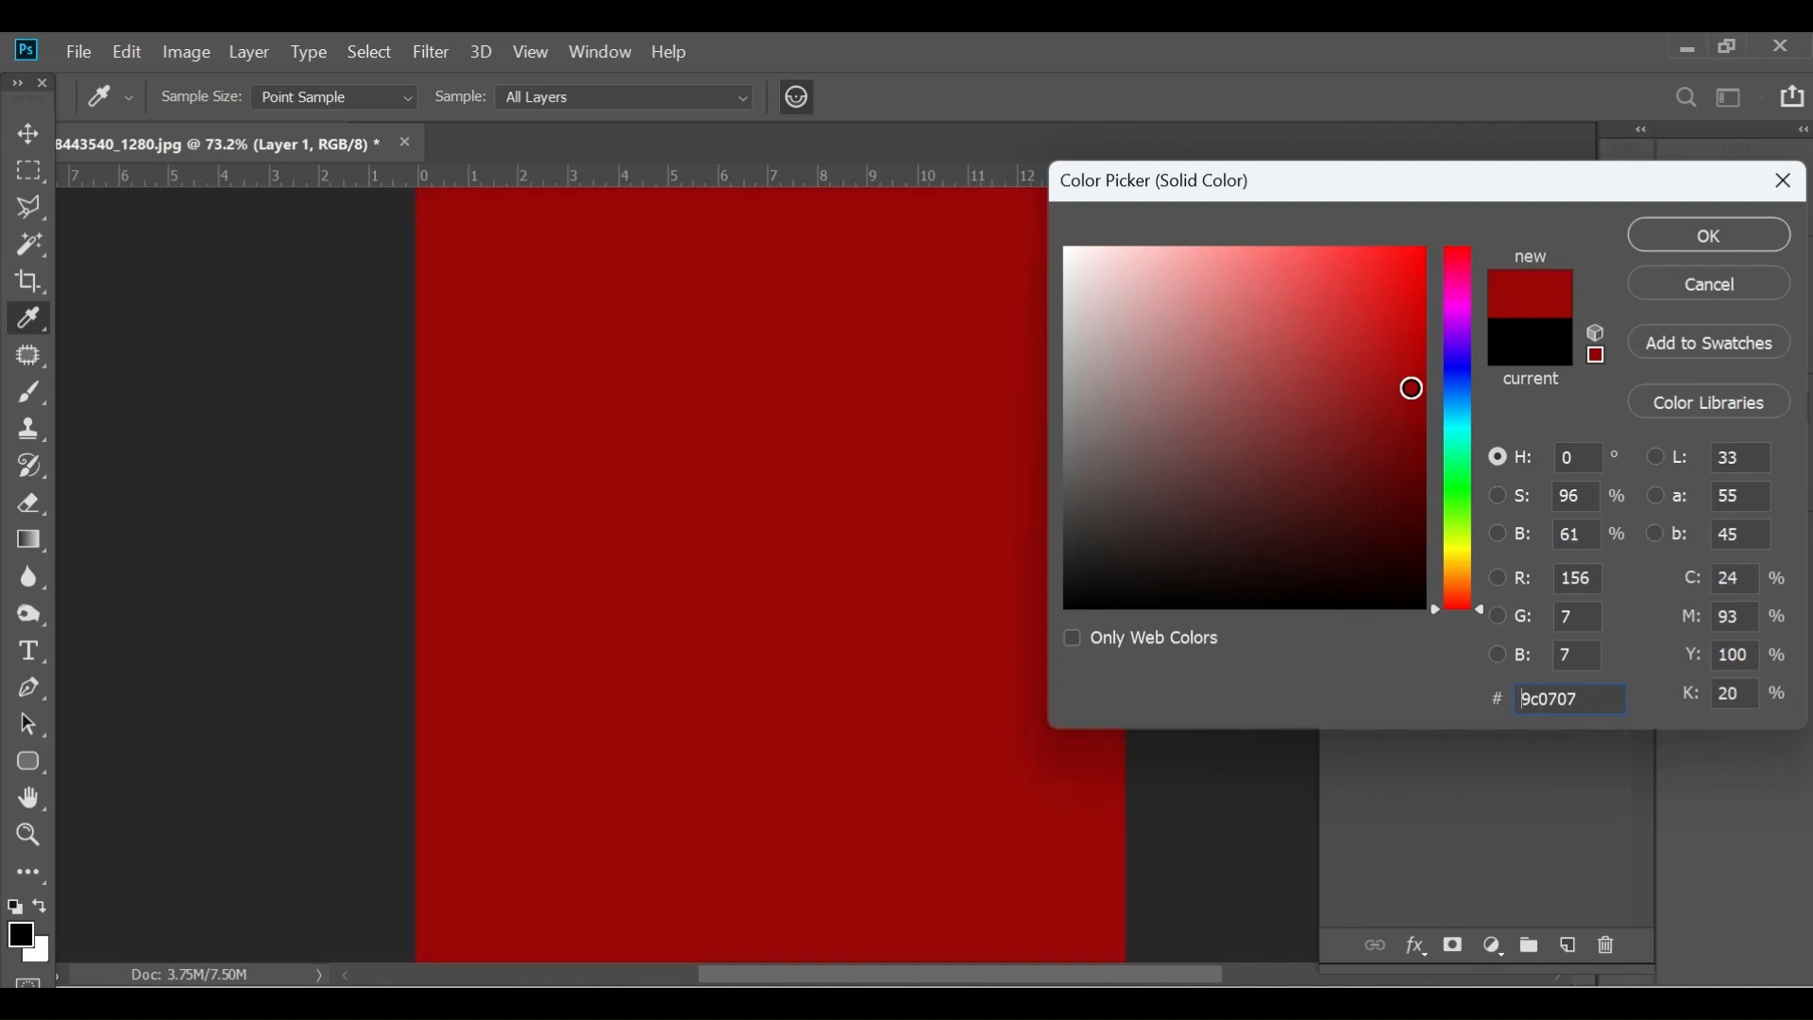
click(1710, 235)
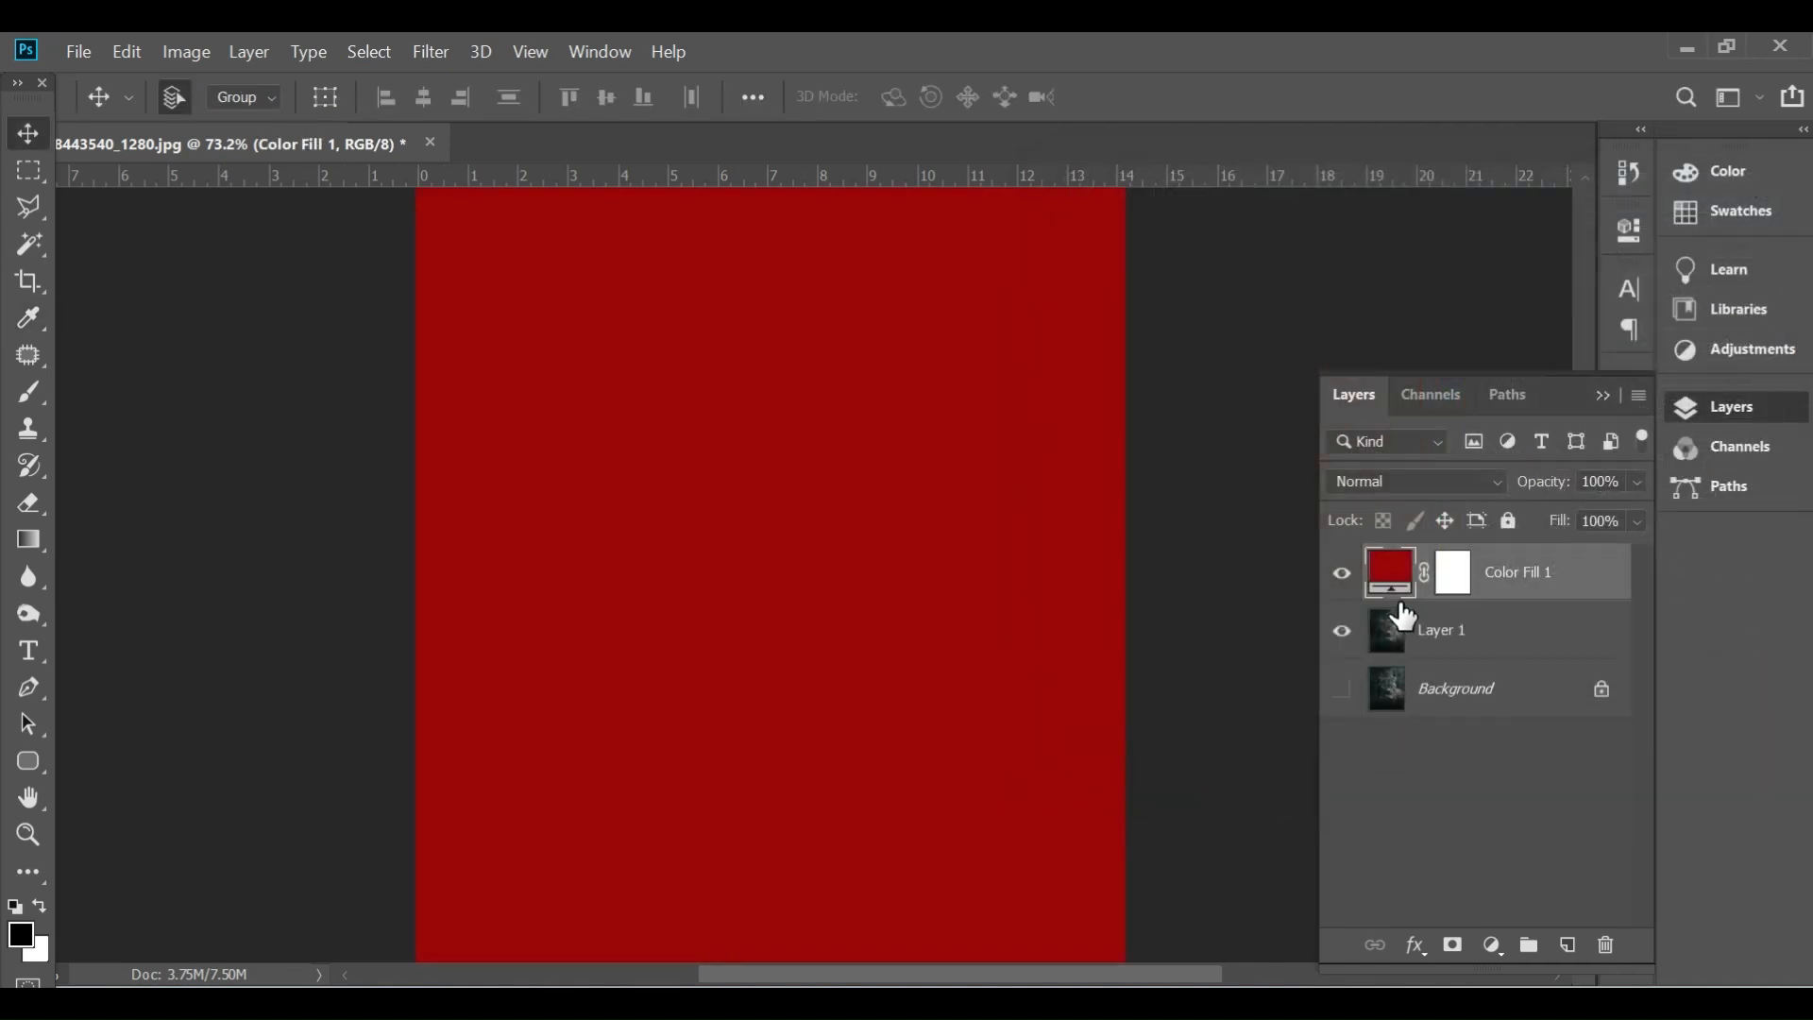
Set the red fill layer's blend mode to Color and invert its layer mask to black.
click(1388, 486)
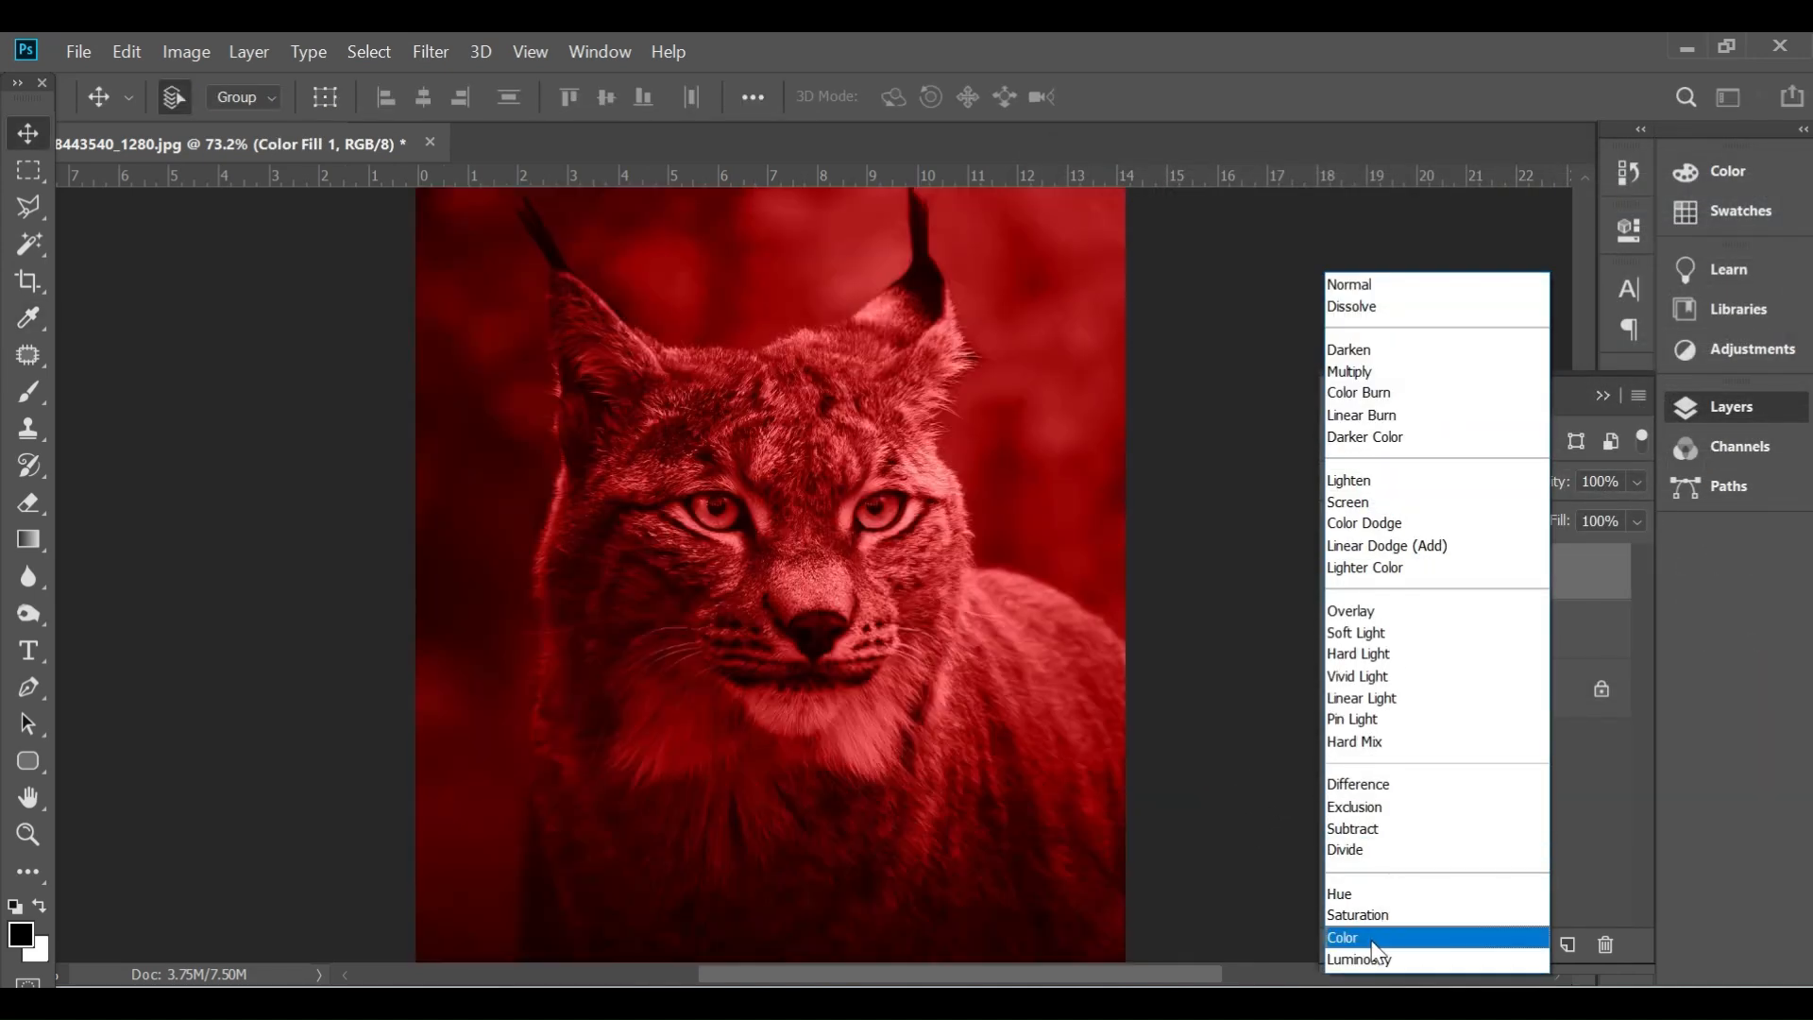
click(1375, 939)
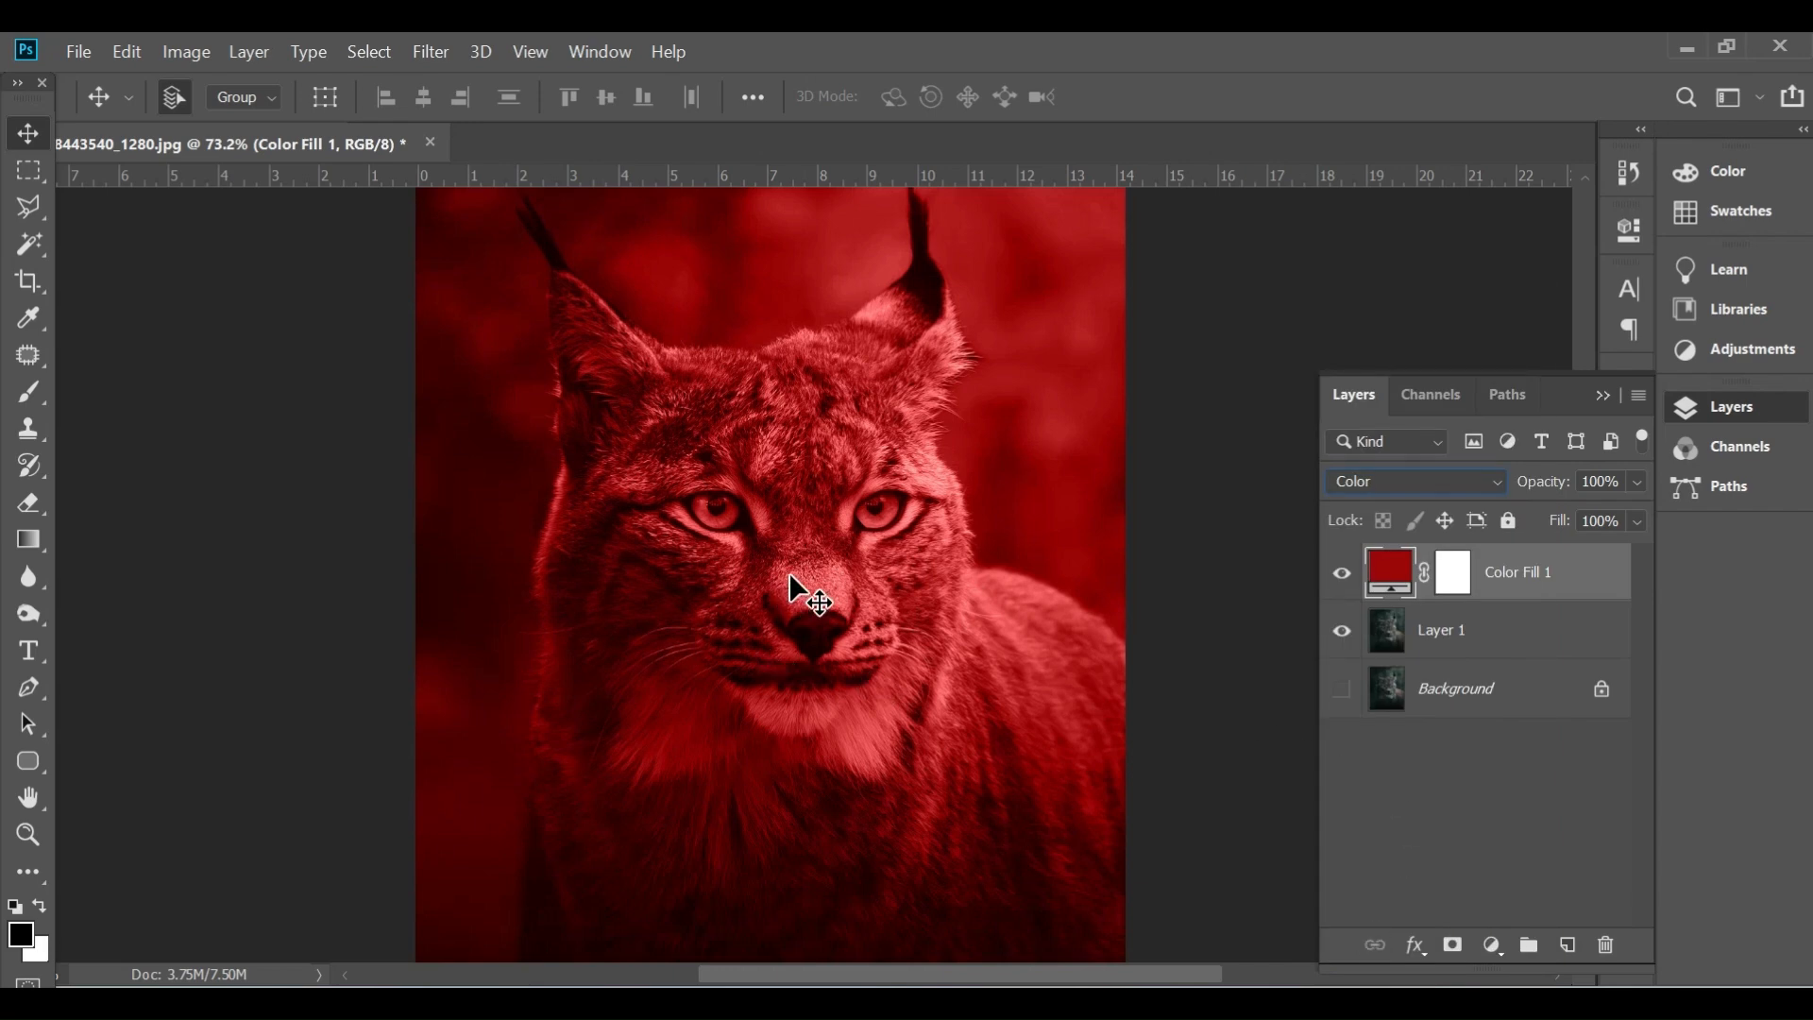
drag(765, 578, 794, 427)
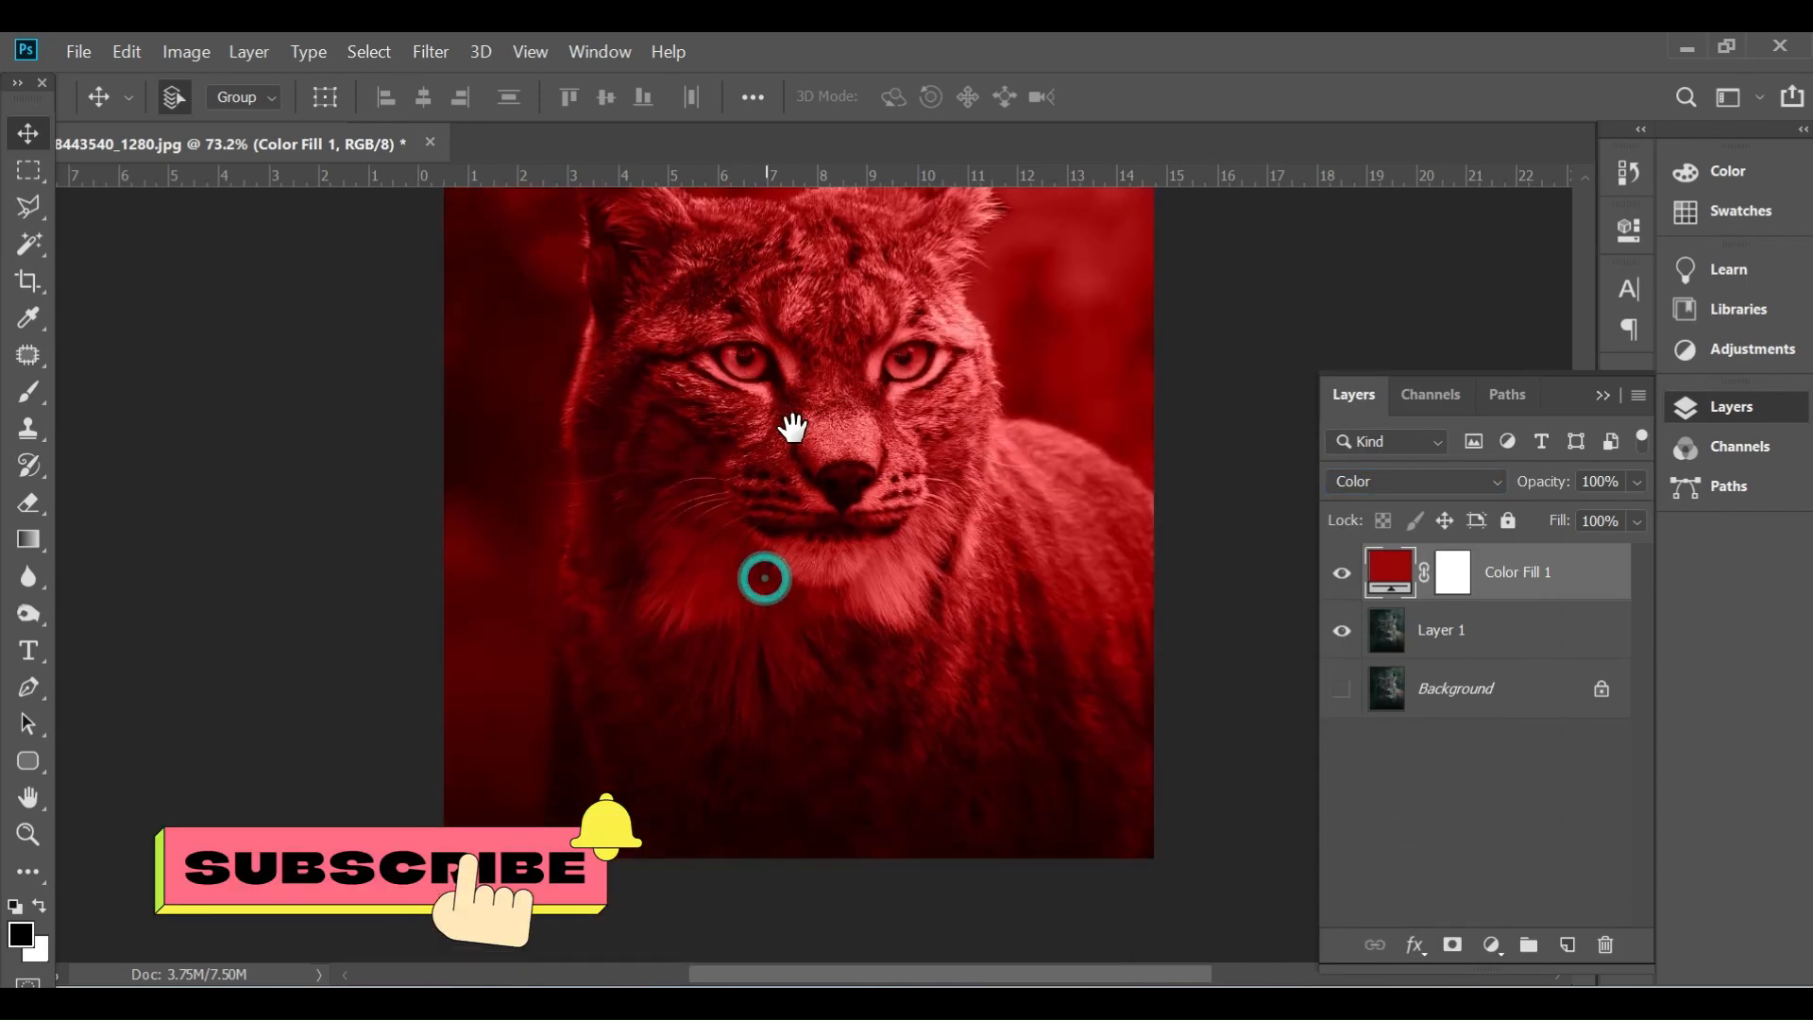
scroll(742, 592, down, 3)
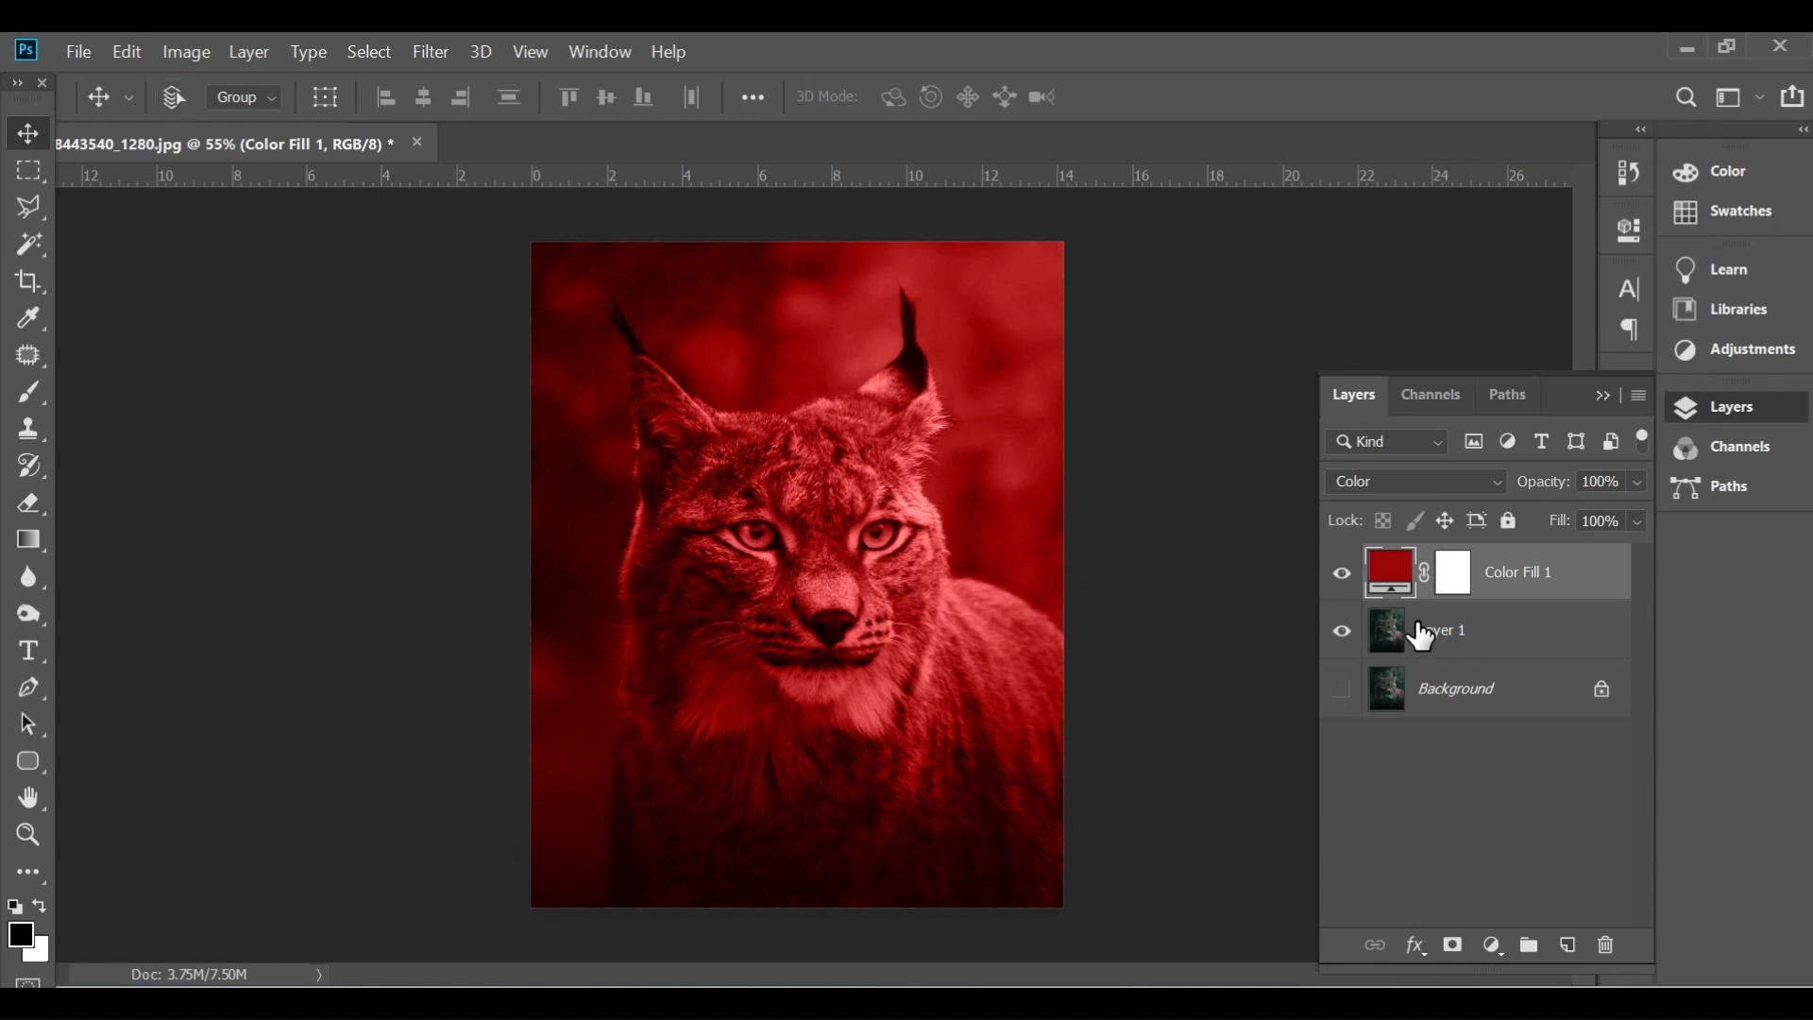
click(1466, 587)
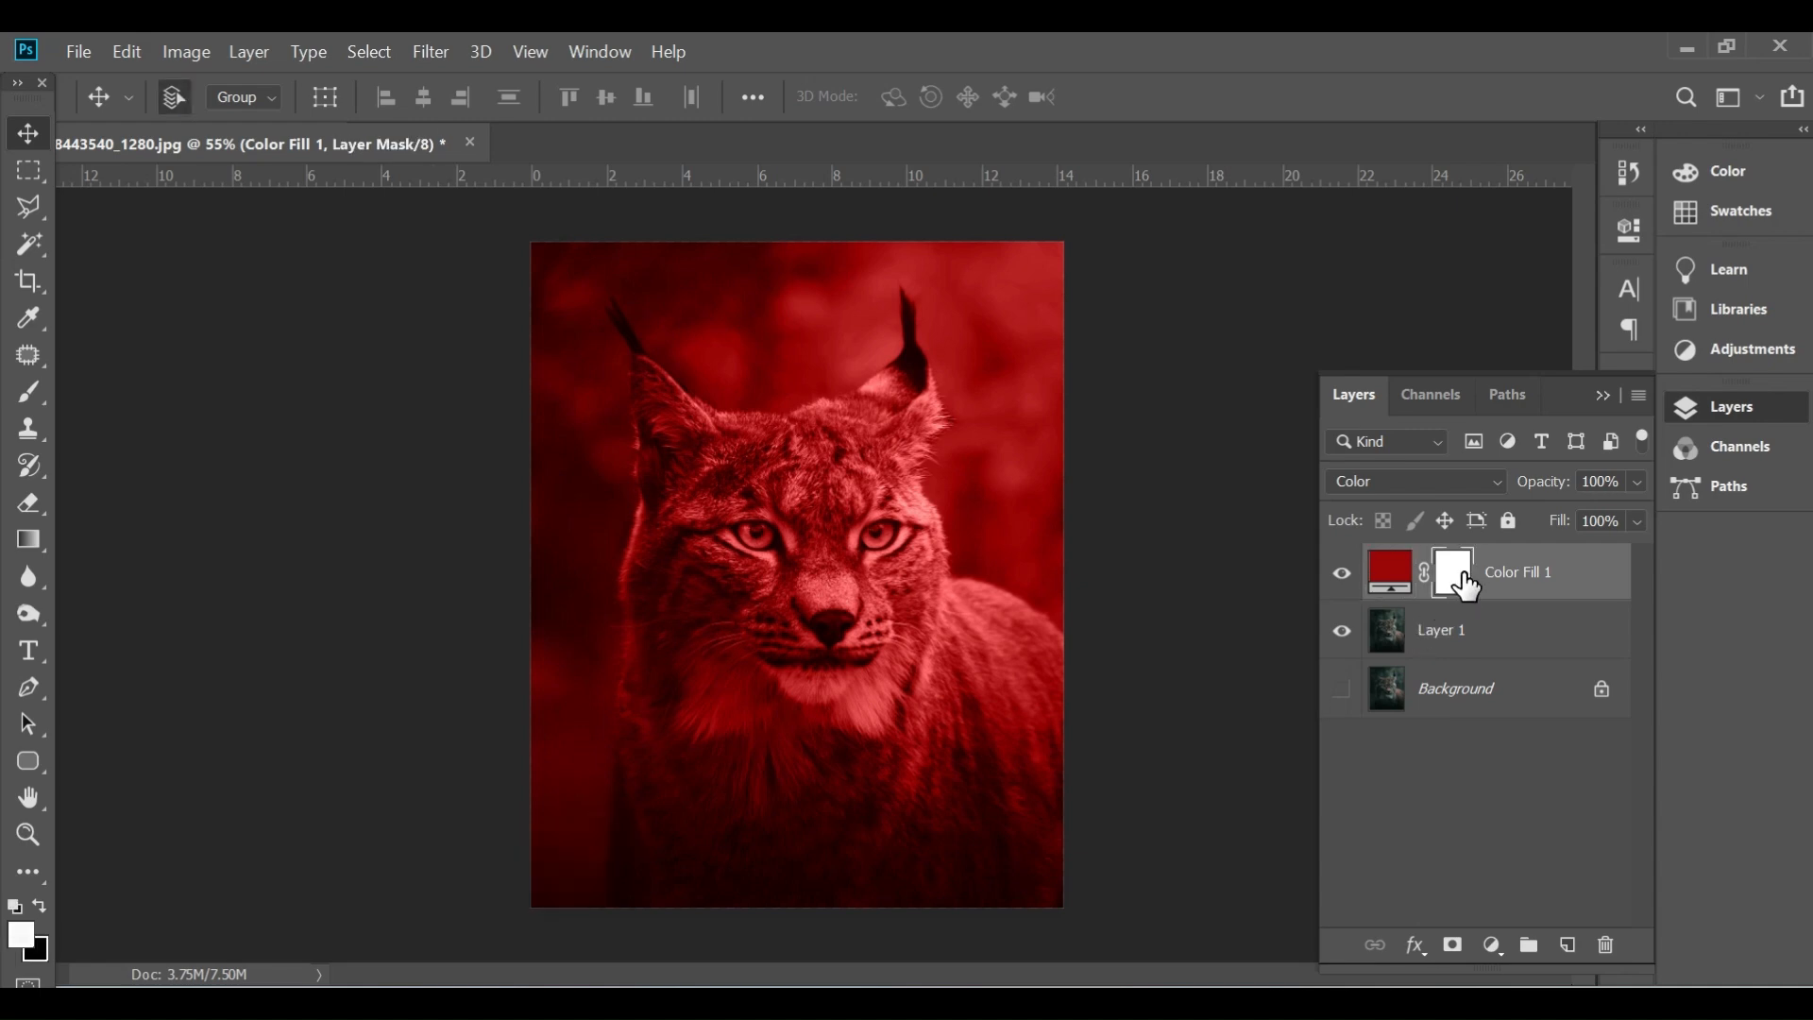
key(ctrl+i)
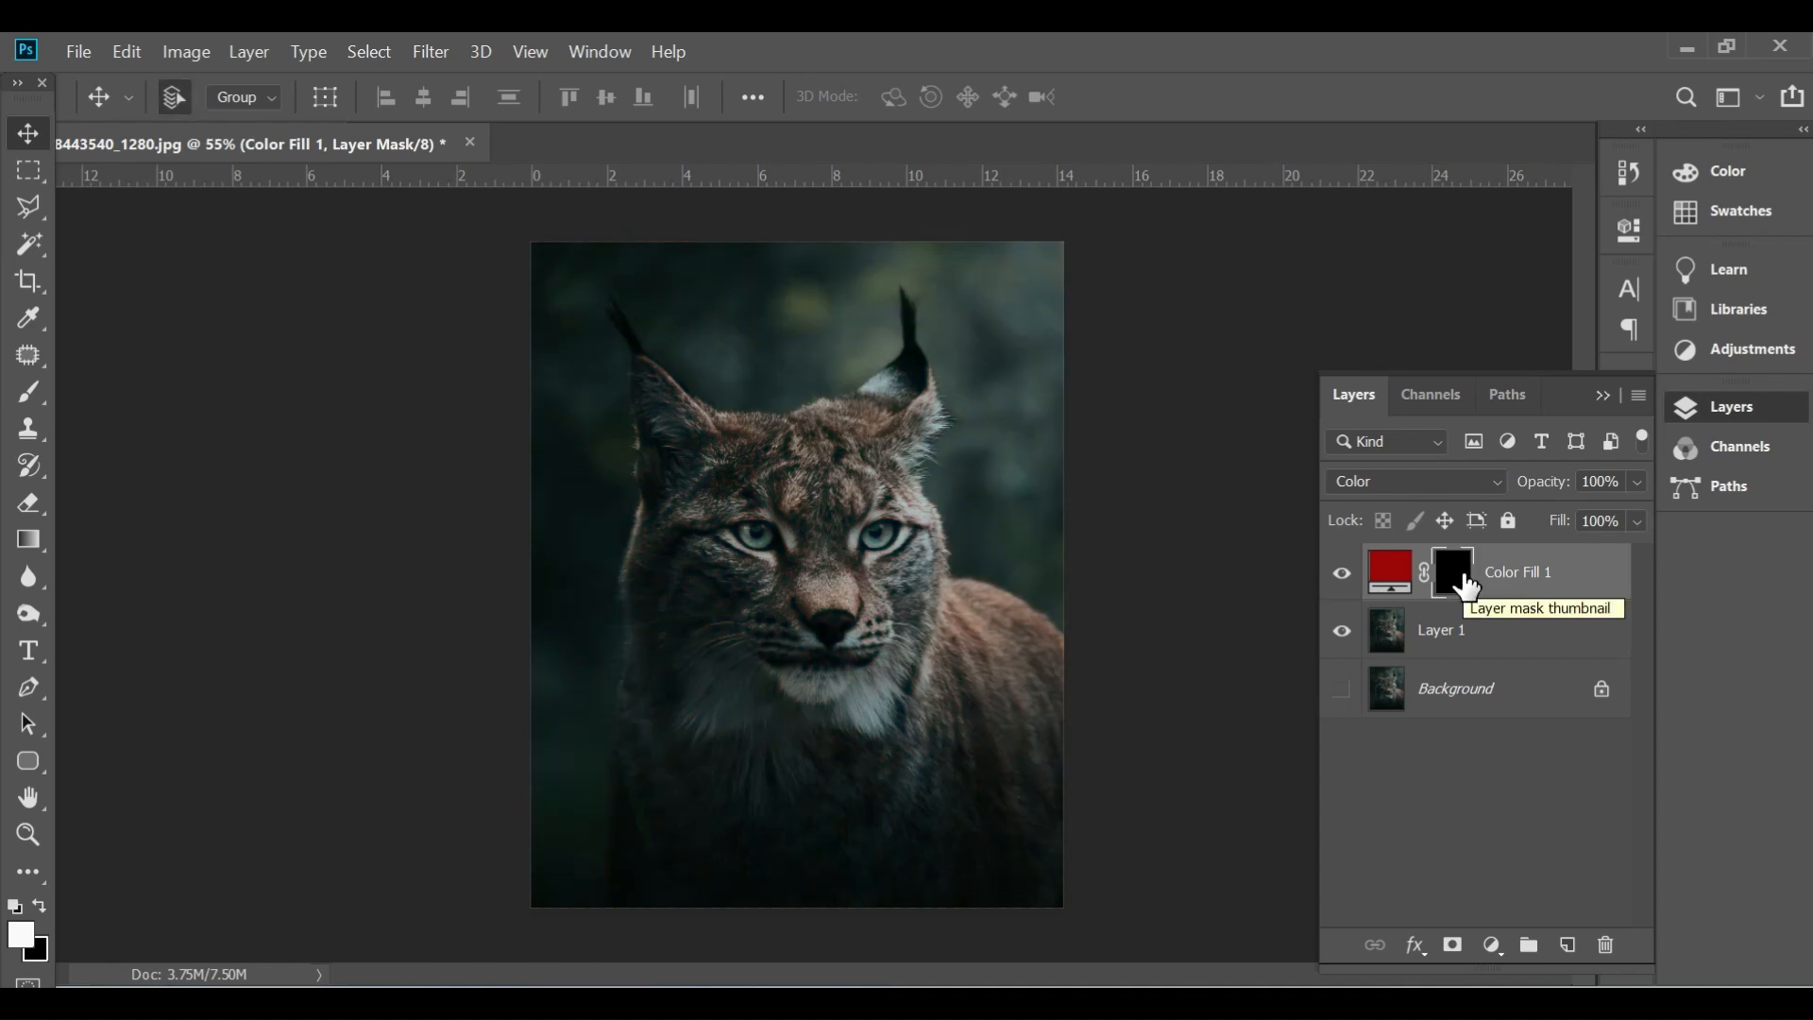
Paint white on the red fill's mask over the iris of the lynx's left-hand eye, starting with a size 20 soft brush.
click(29, 395)
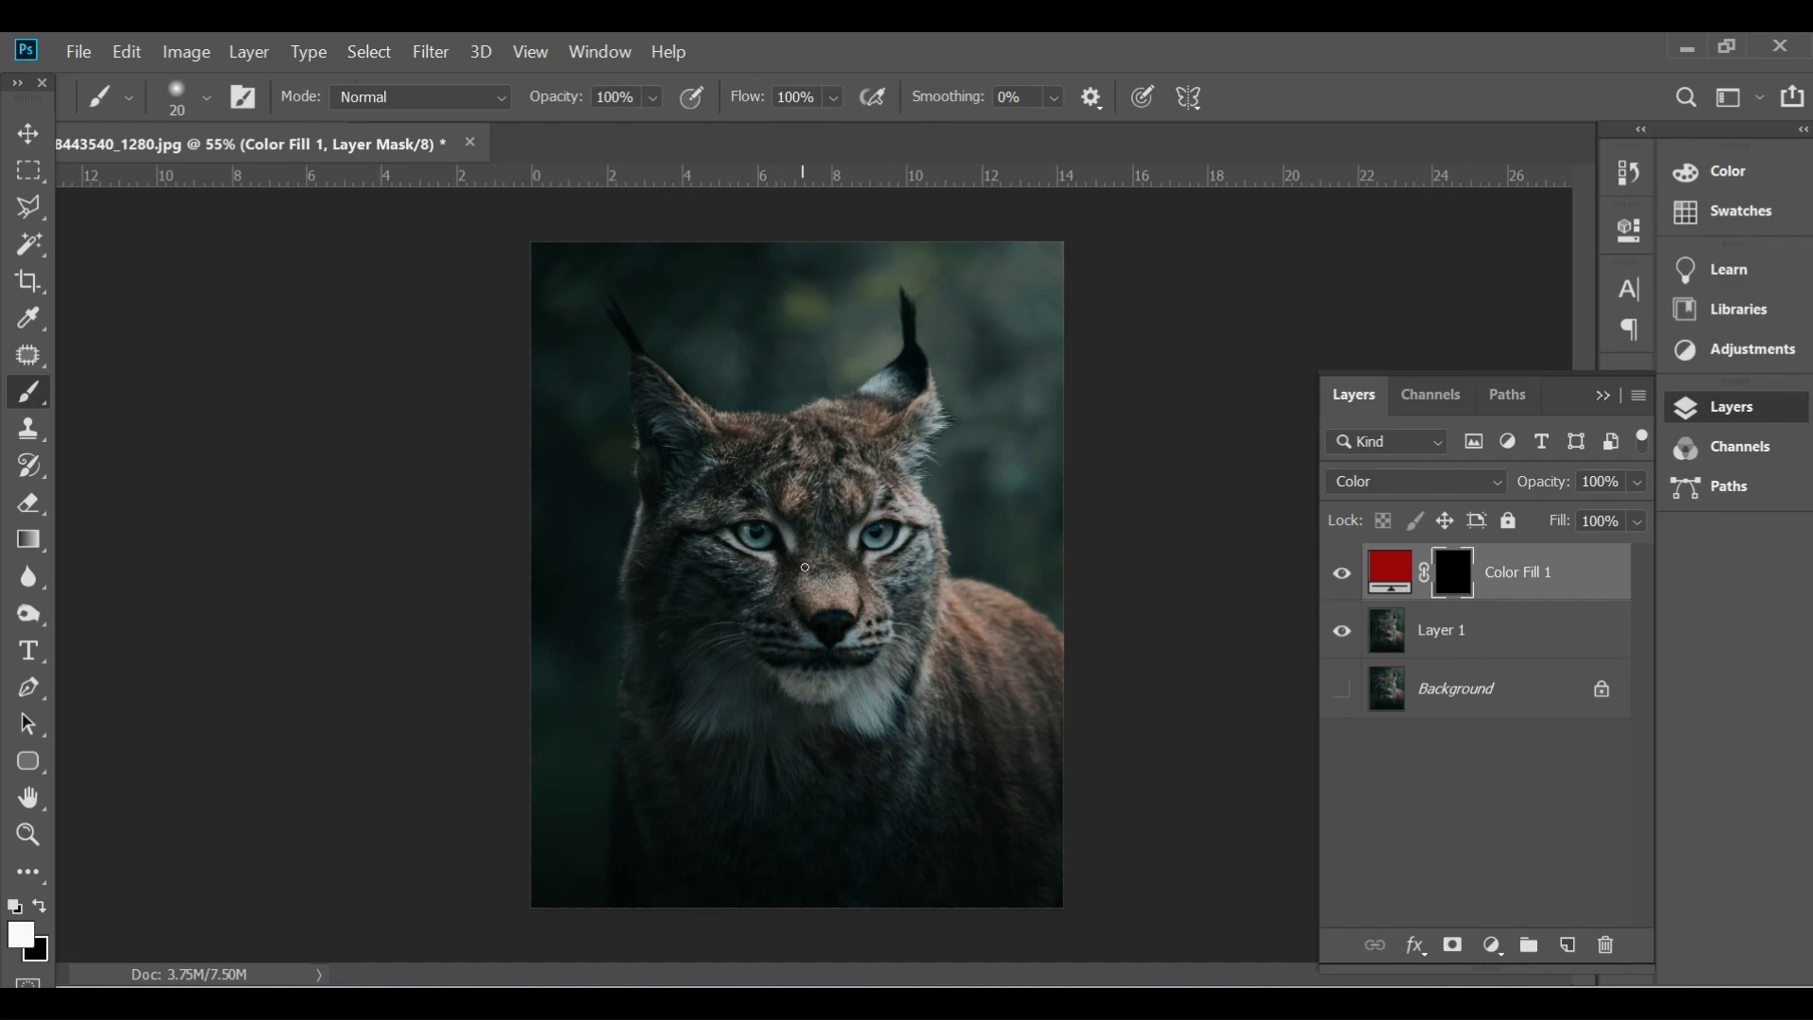
scroll(775, 529, up, 10)
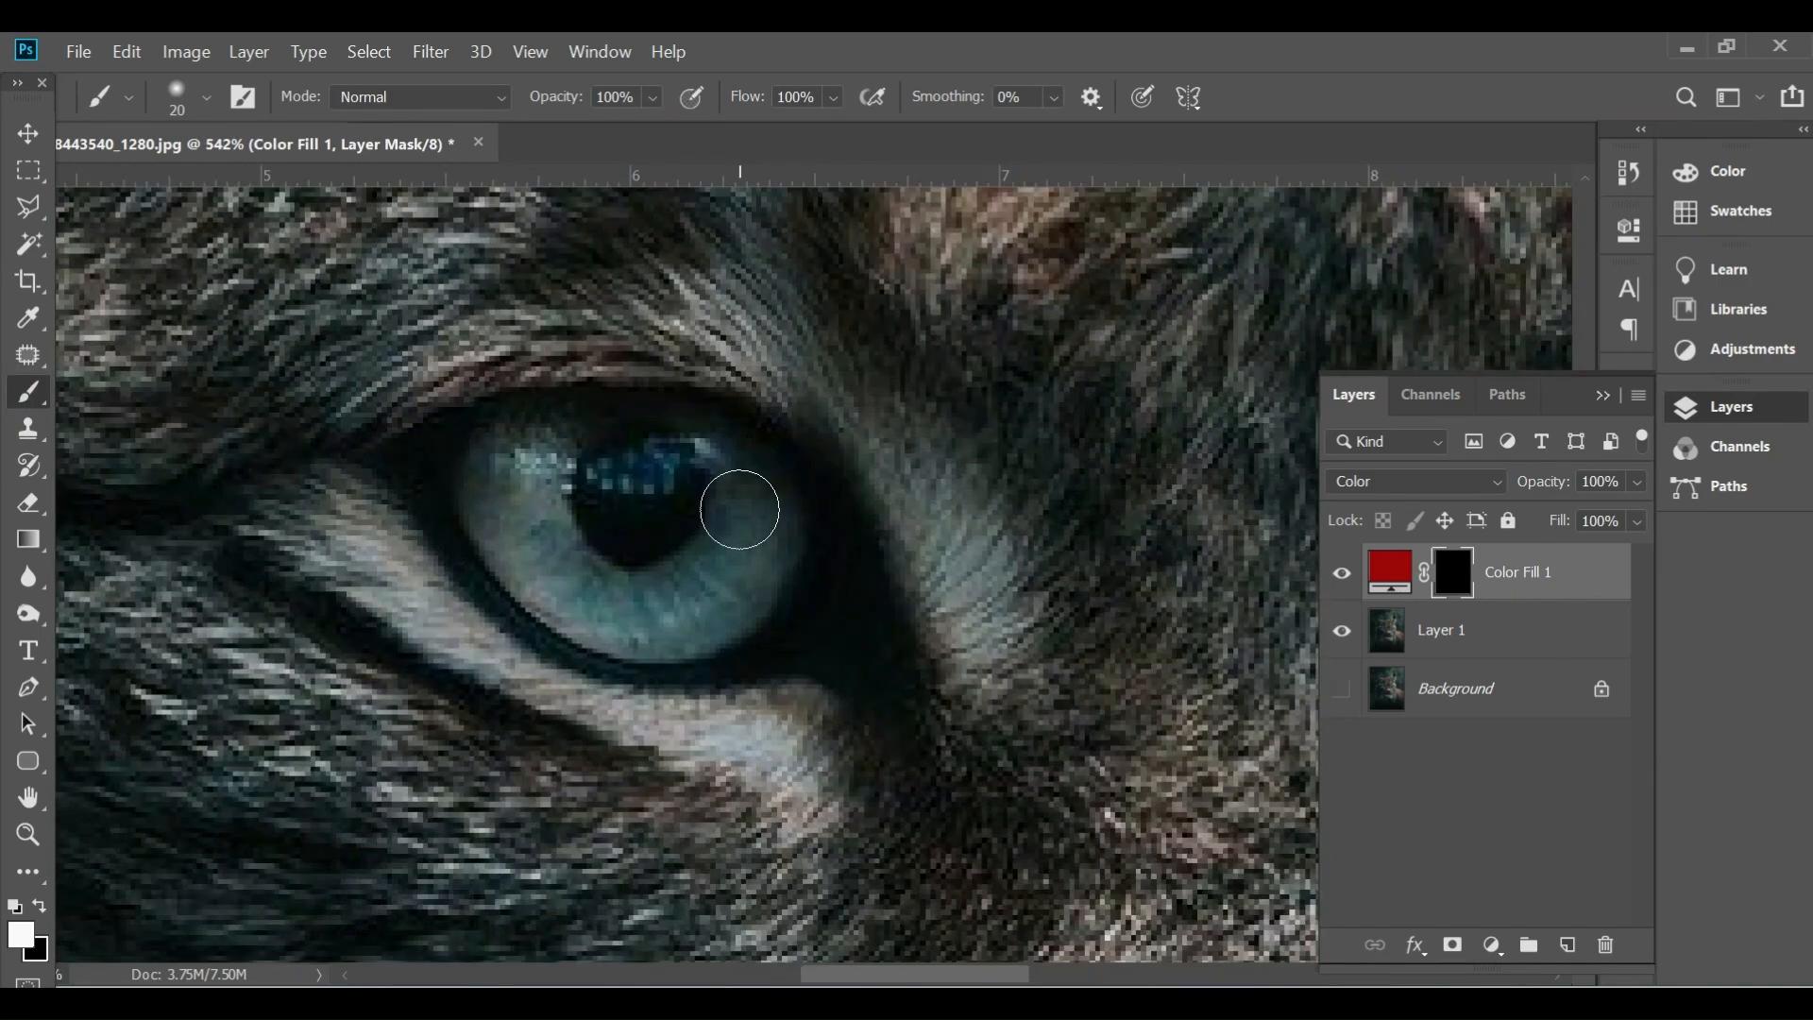
mouse_move(740, 478)
mouse_down()
mouse_move(749, 551)
mouse_move(658, 607)
mouse_move(683, 629)
mouse_move(730, 607)
mouse_move(754, 491)
mouse_move(750, 538)
mouse_move(673, 597)
mouse_move(594, 592)
mouse_move(527, 494)
mouse_move(573, 606)
mouse_move(652, 626)
mouse_move(550, 525)
mouse_move(528, 481)
mouse_move(542, 455)
mouse_move(514, 468)
mouse_move(510, 524)
mouse_move(529, 450)
mouse_move(563, 433)
mouse_move(660, 422)
mouse_move(720, 459)
mouse_move(662, 460)
mouse_up()
Remove the red from the left-hand eye's pupil and upper lid by painting black on the mask with a size 10 brush.
key(bracketleft)
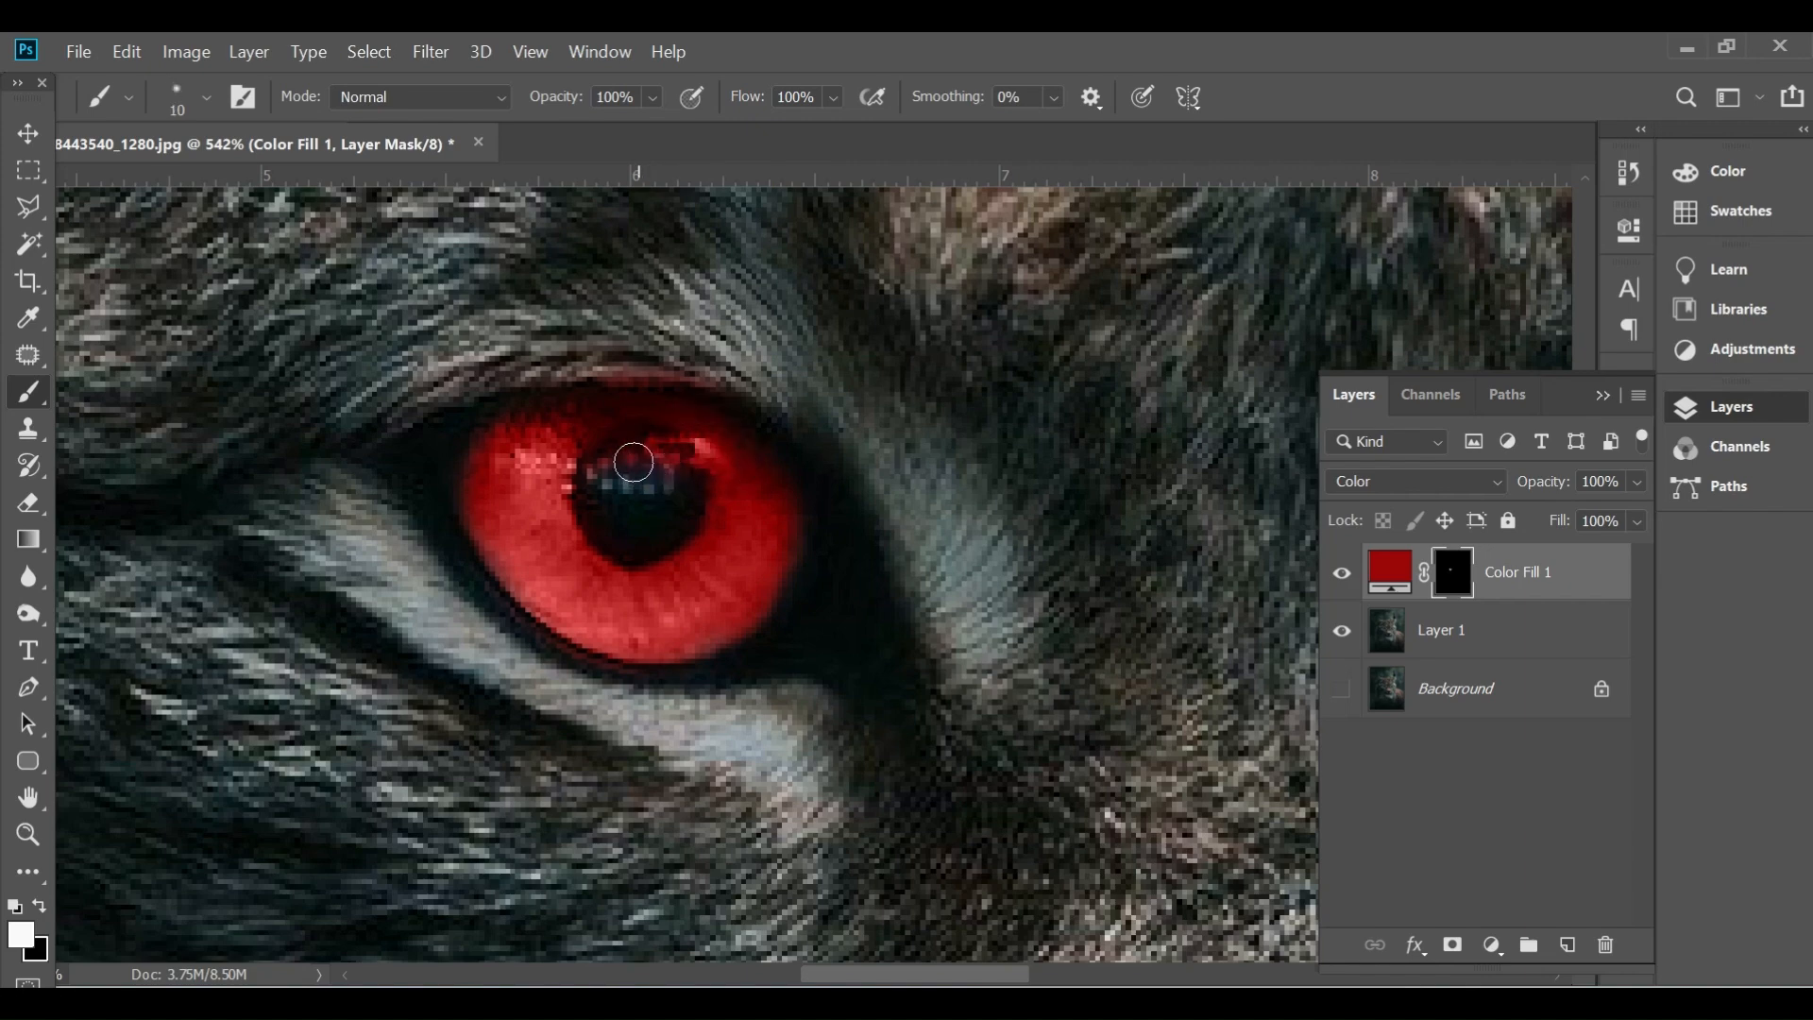
scroll(618, 457, up, 2)
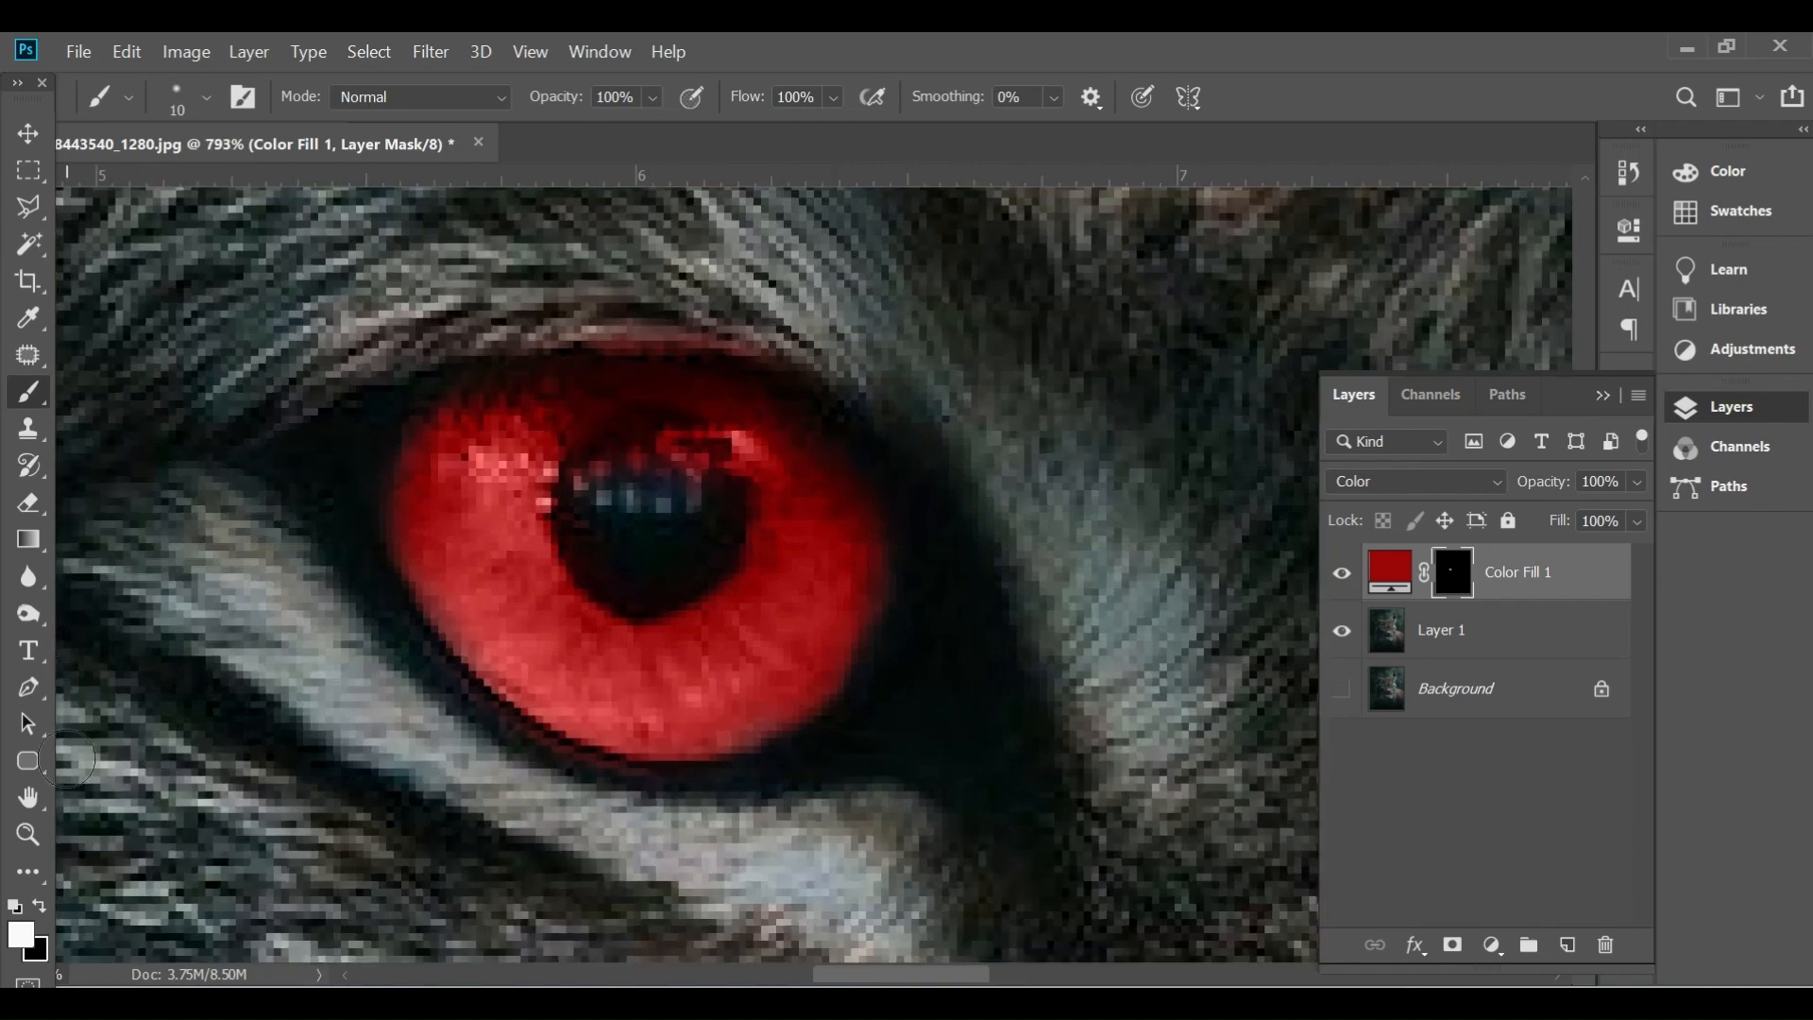
mouse_move(660, 510)
mouse_down()
mouse_move(610, 488)
mouse_move(641, 459)
mouse_move(704, 481)
mouse_up()
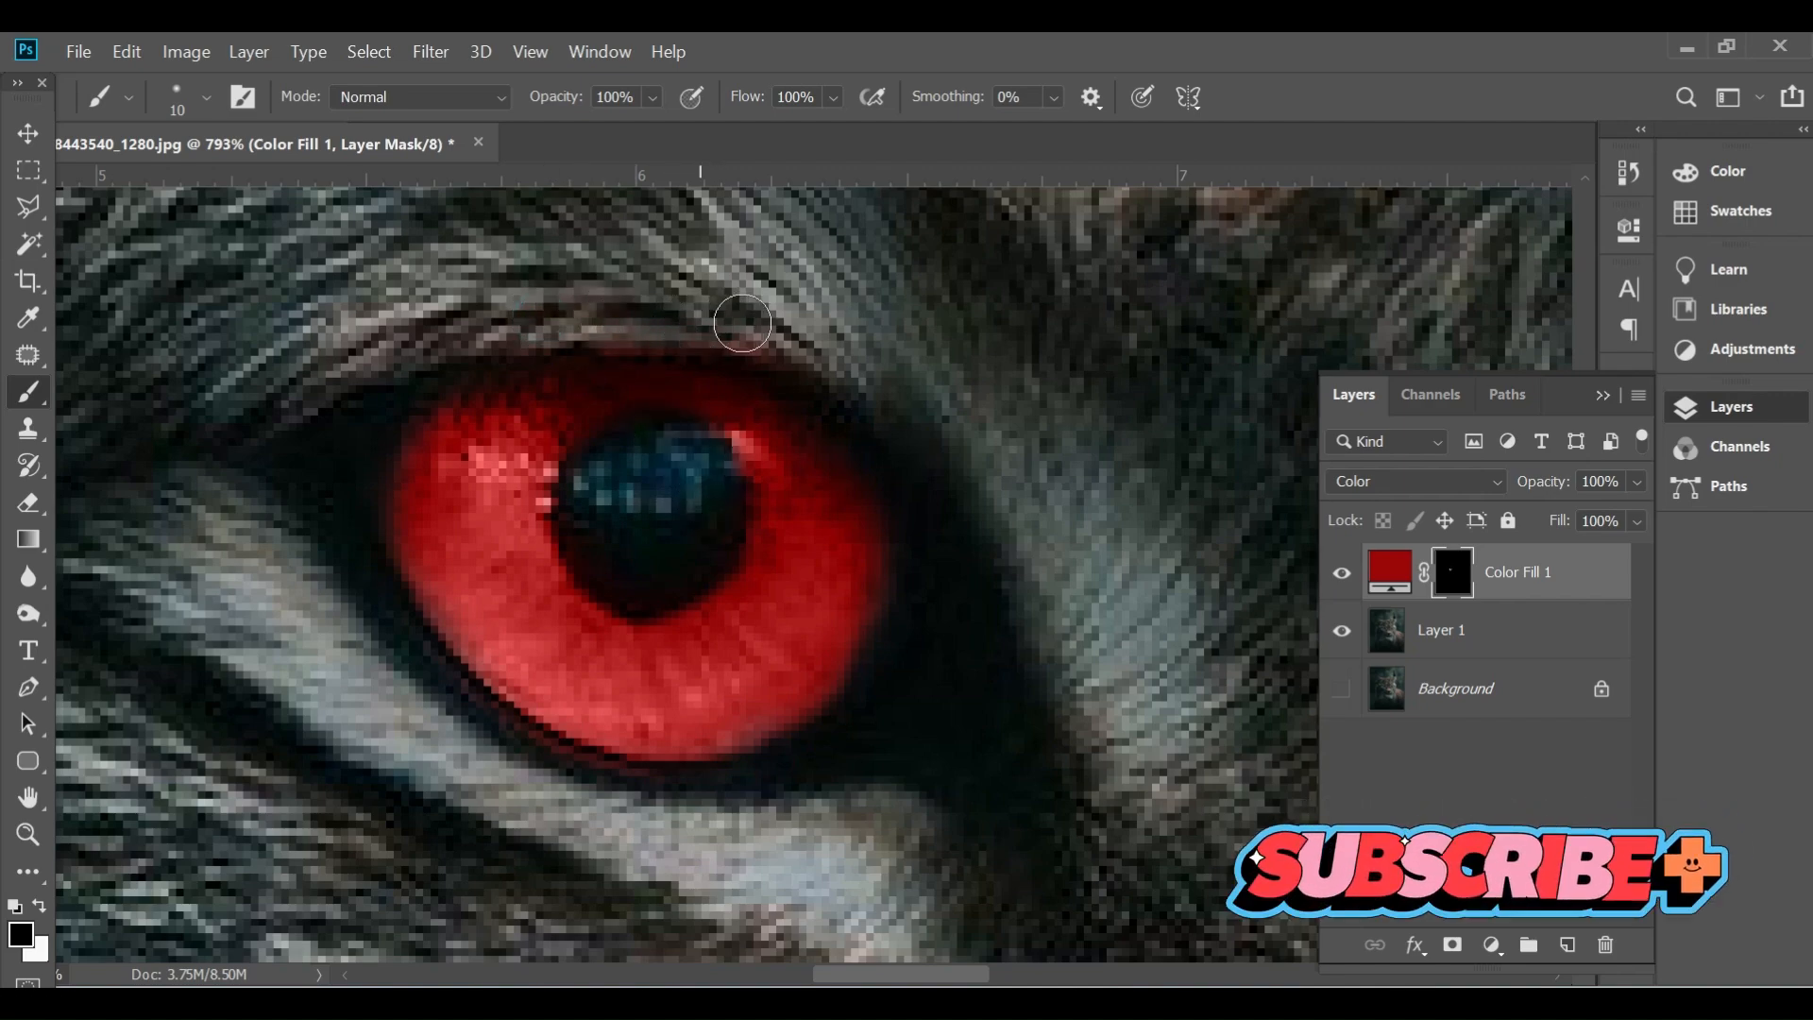
scroll(510, 402, down, 6)
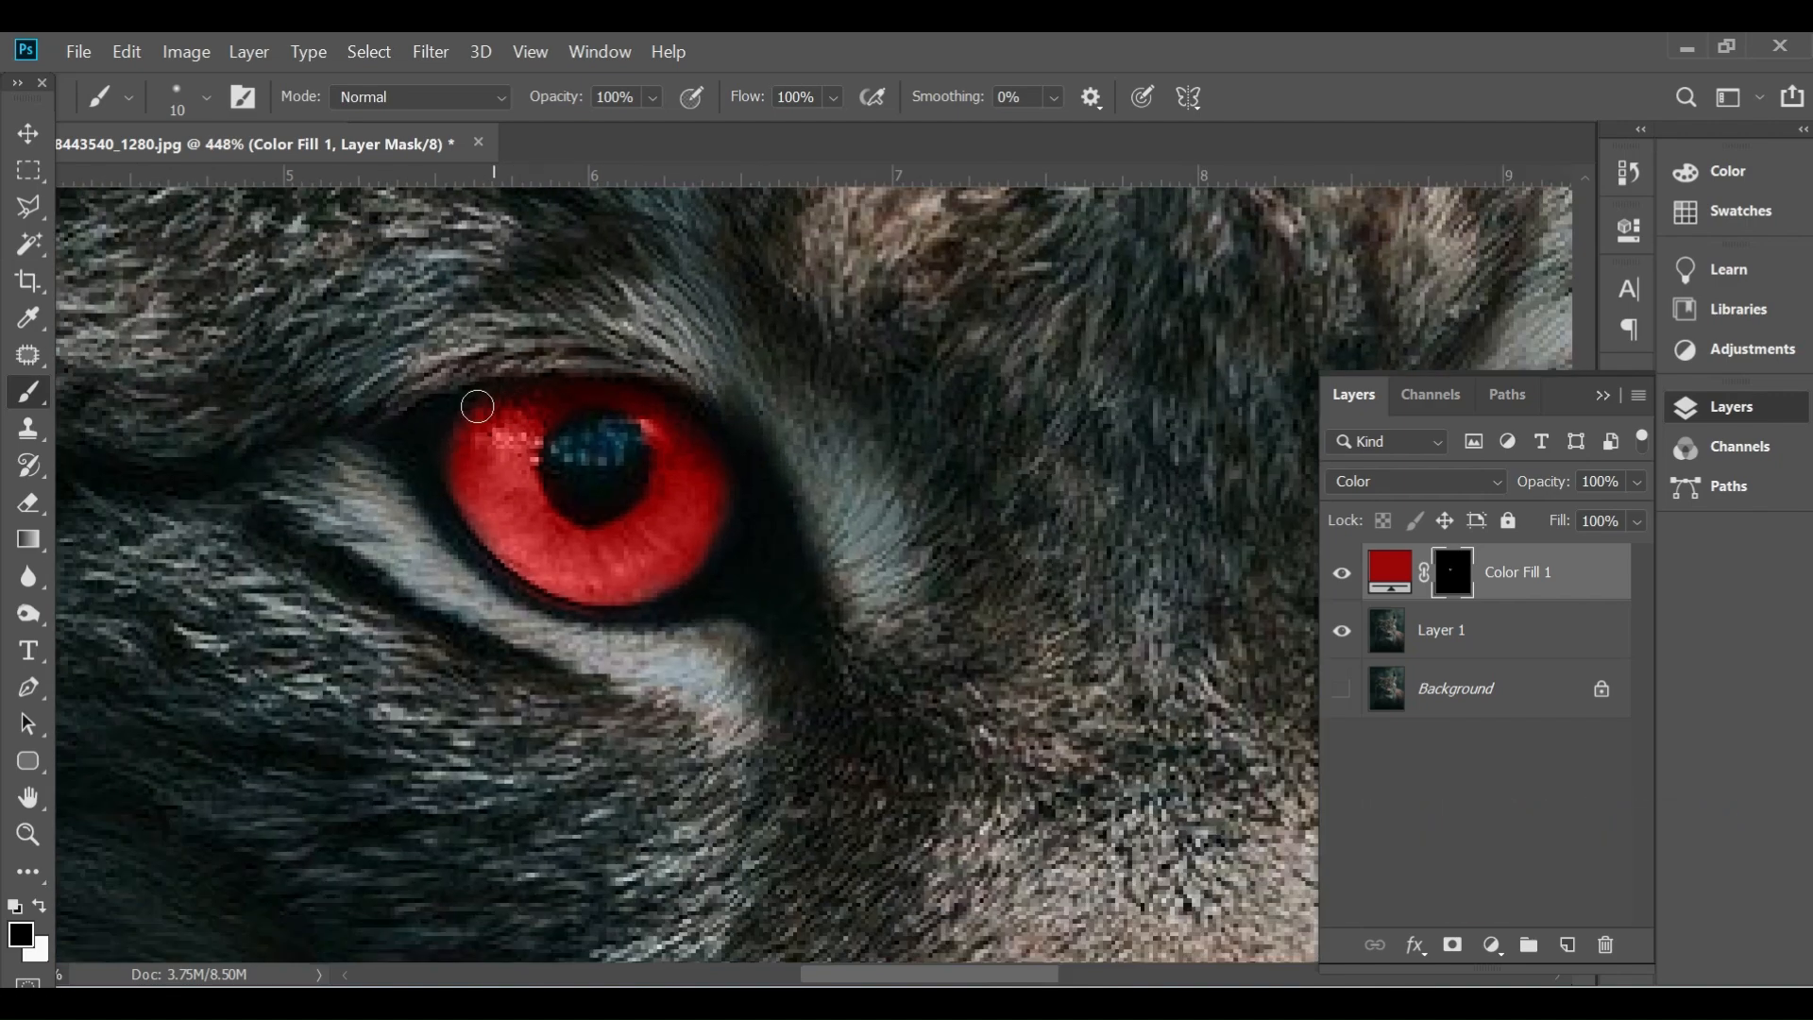
Paint white on the red fill's mask over the iris of the right-hand eye with a size 10 brush.
scroll(836, 435, up, 5)
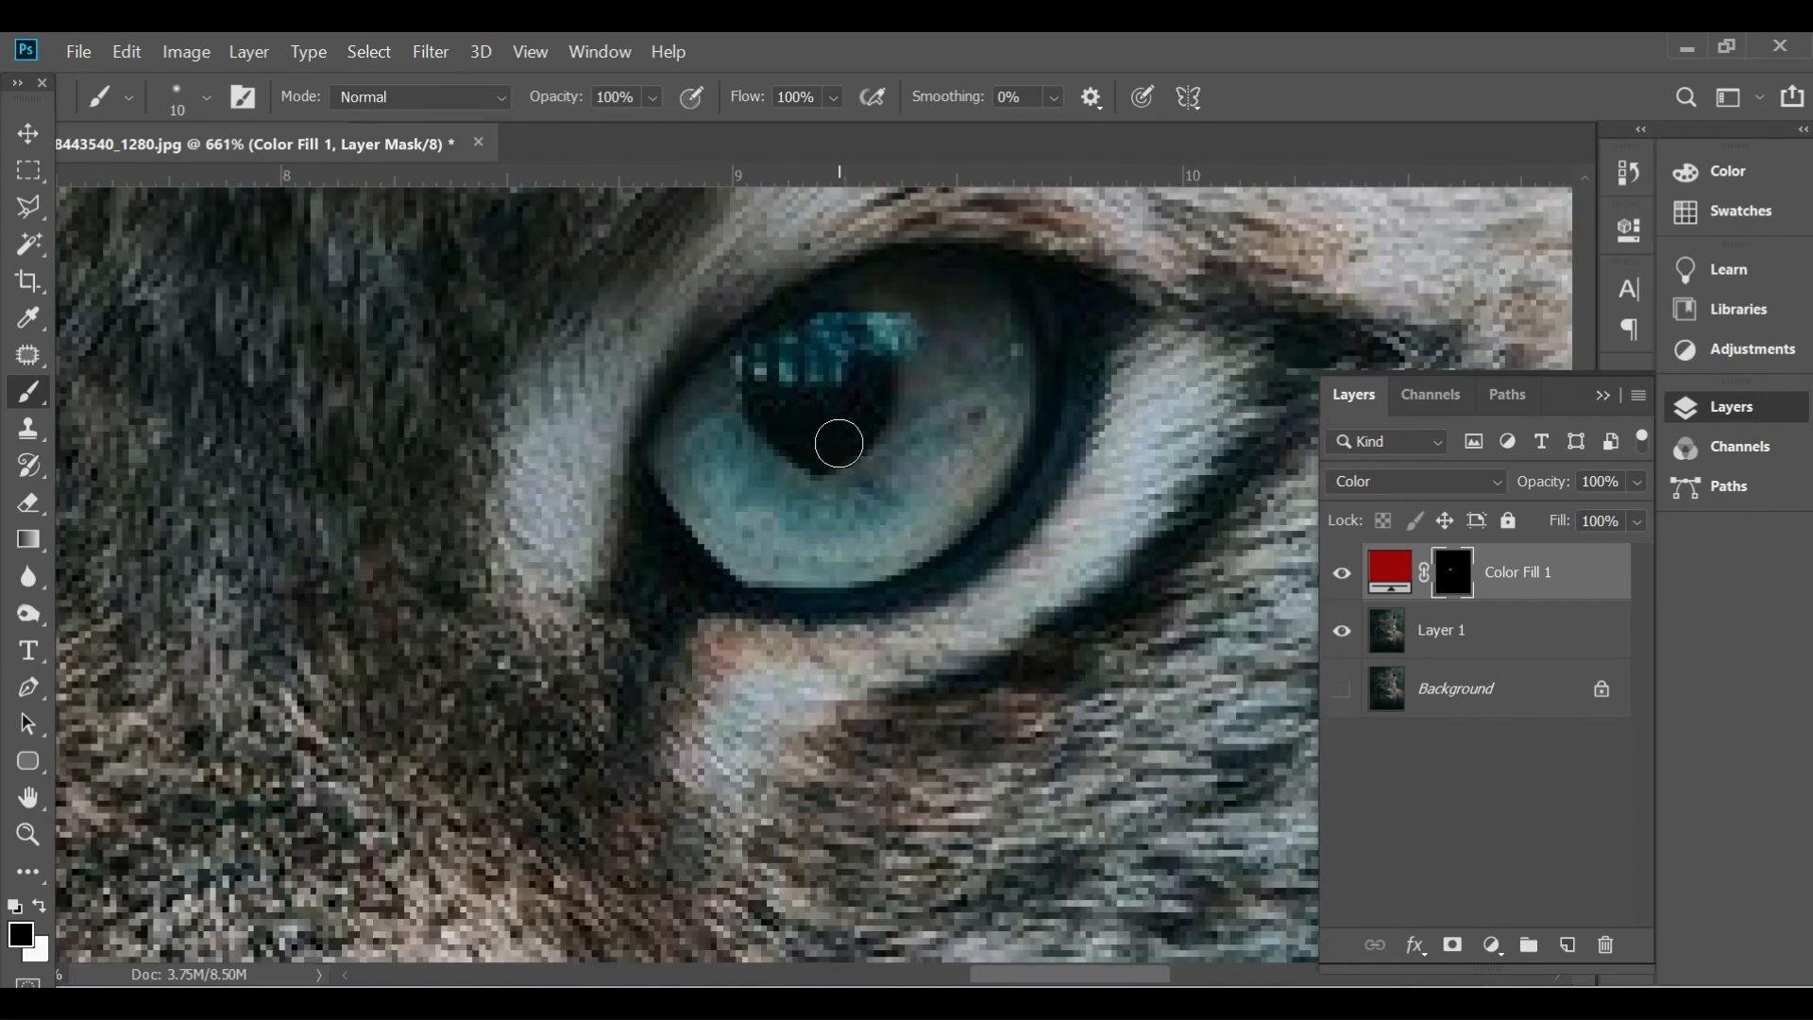
scroll(745, 445, up, 1)
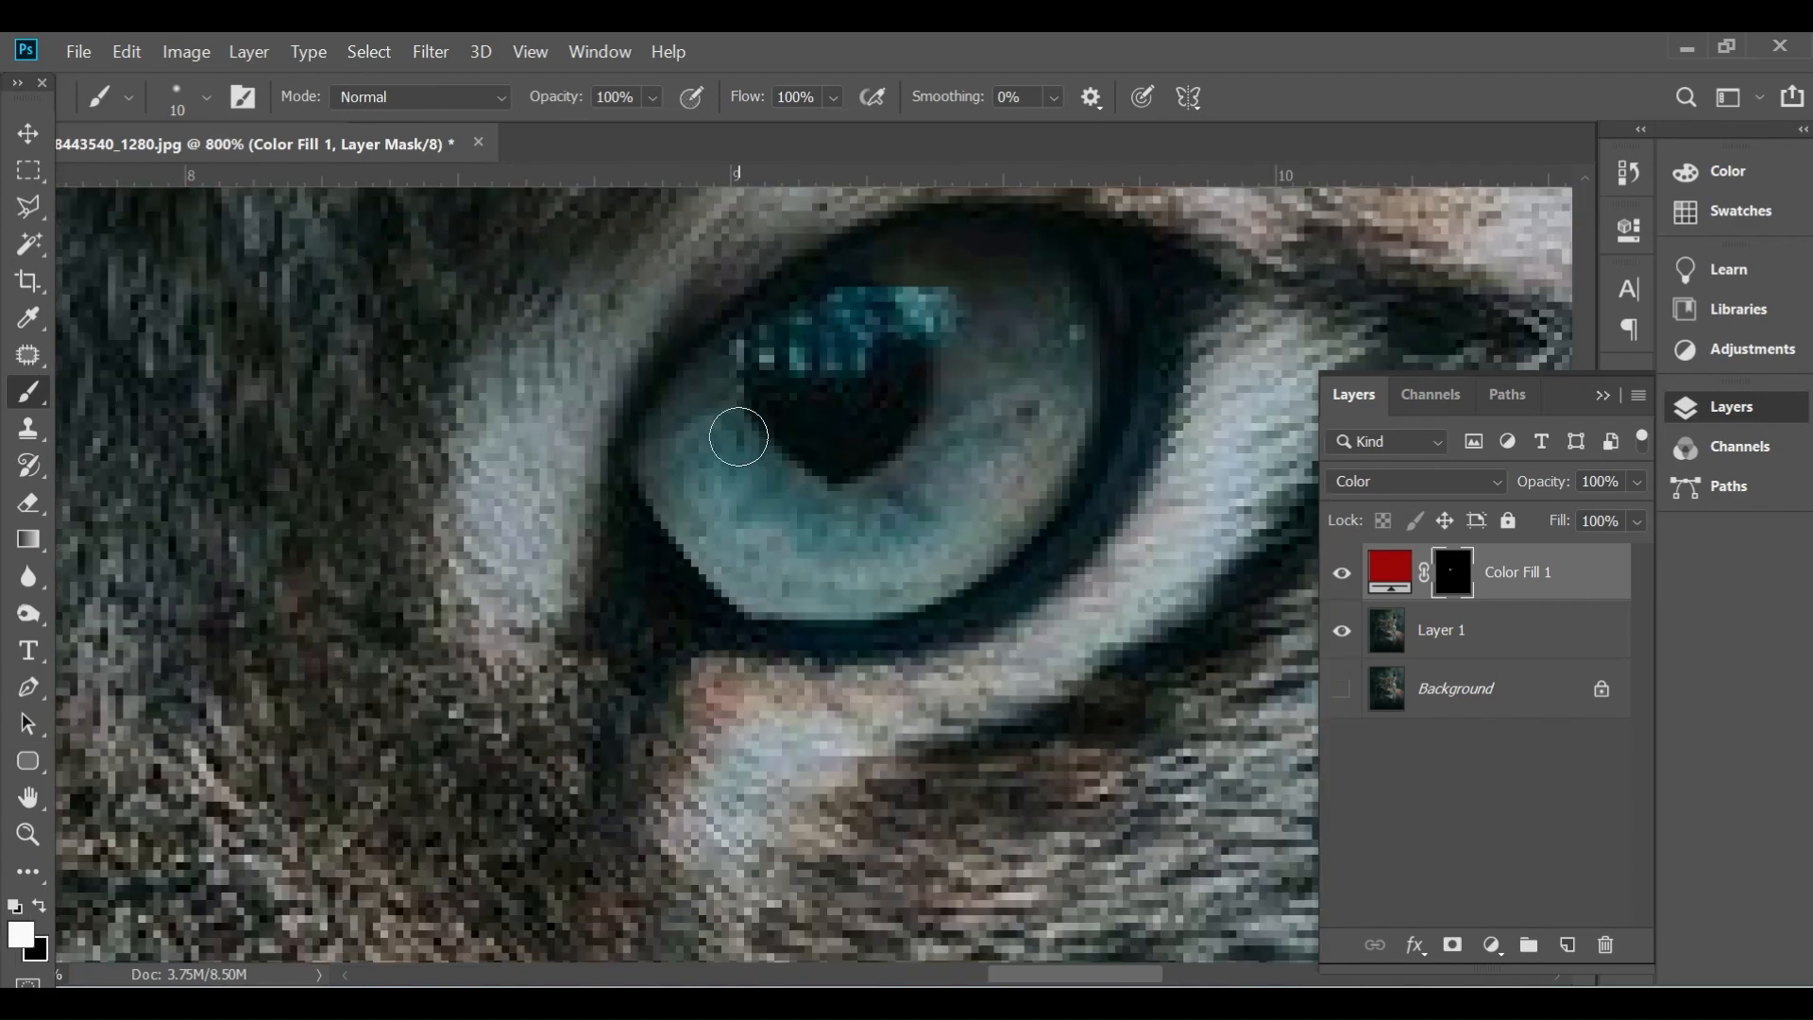
mouse_move(718, 372)
mouse_down()
mouse_move(749, 454)
mouse_move(830, 489)
mouse_move(931, 454)
mouse_move(950, 415)
mouse_move(905, 265)
mouse_move(962, 293)
mouse_move(972, 350)
mouse_move(962, 268)
mouse_move(1008, 280)
mouse_move(1025, 342)
mouse_move(992, 267)
mouse_move(1009, 252)
mouse_move(1046, 274)
mouse_move(1069, 342)
mouse_move(1049, 430)
mouse_move(996, 504)
mouse_move(1069, 373)
mouse_move(1056, 449)
mouse_move(979, 539)
mouse_move(1000, 526)
mouse_move(1034, 462)
mouse_move(951, 548)
mouse_move(860, 592)
mouse_move(910, 581)
mouse_move(977, 547)
mouse_move(881, 580)
mouse_move(764, 586)
mouse_move(735, 562)
mouse_move(772, 584)
mouse_move(870, 584)
mouse_move(779, 572)
mouse_move(668, 460)
mouse_up()
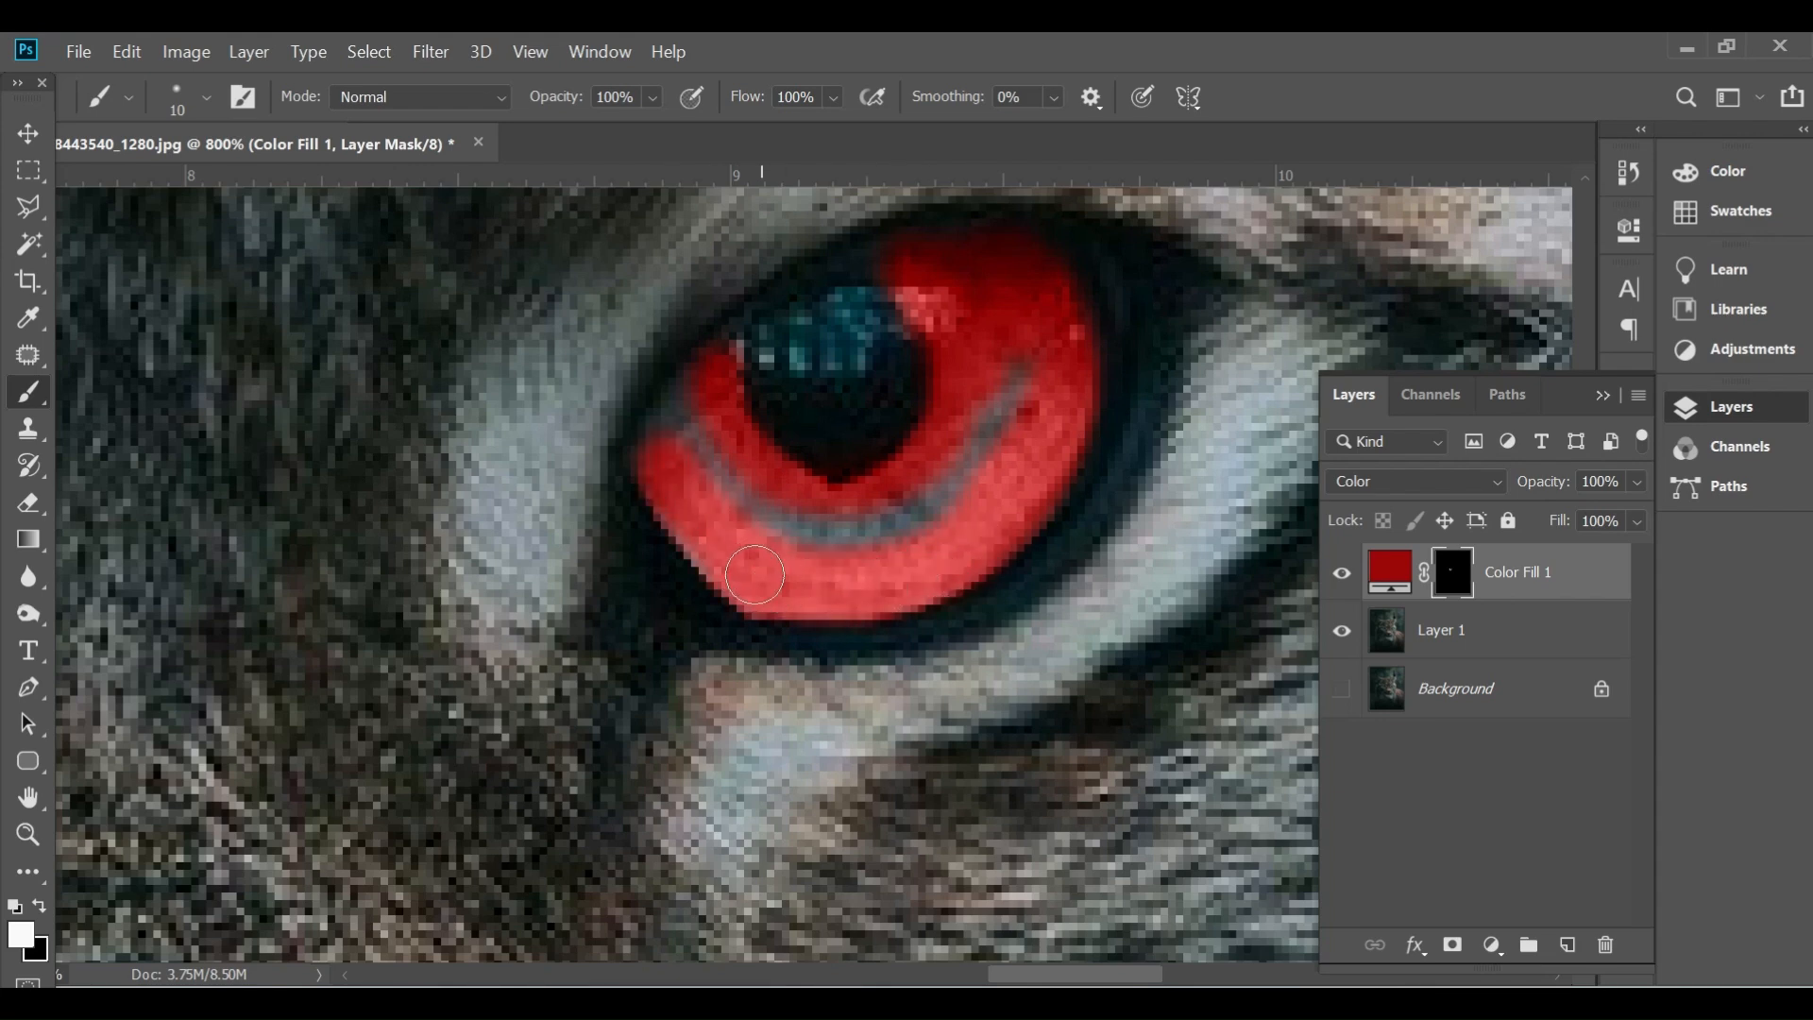
mouse_move(932, 536)
mouse_down()
mouse_move(991, 480)
mouse_move(1023, 385)
mouse_up()
drag(933, 508, 938, 501)
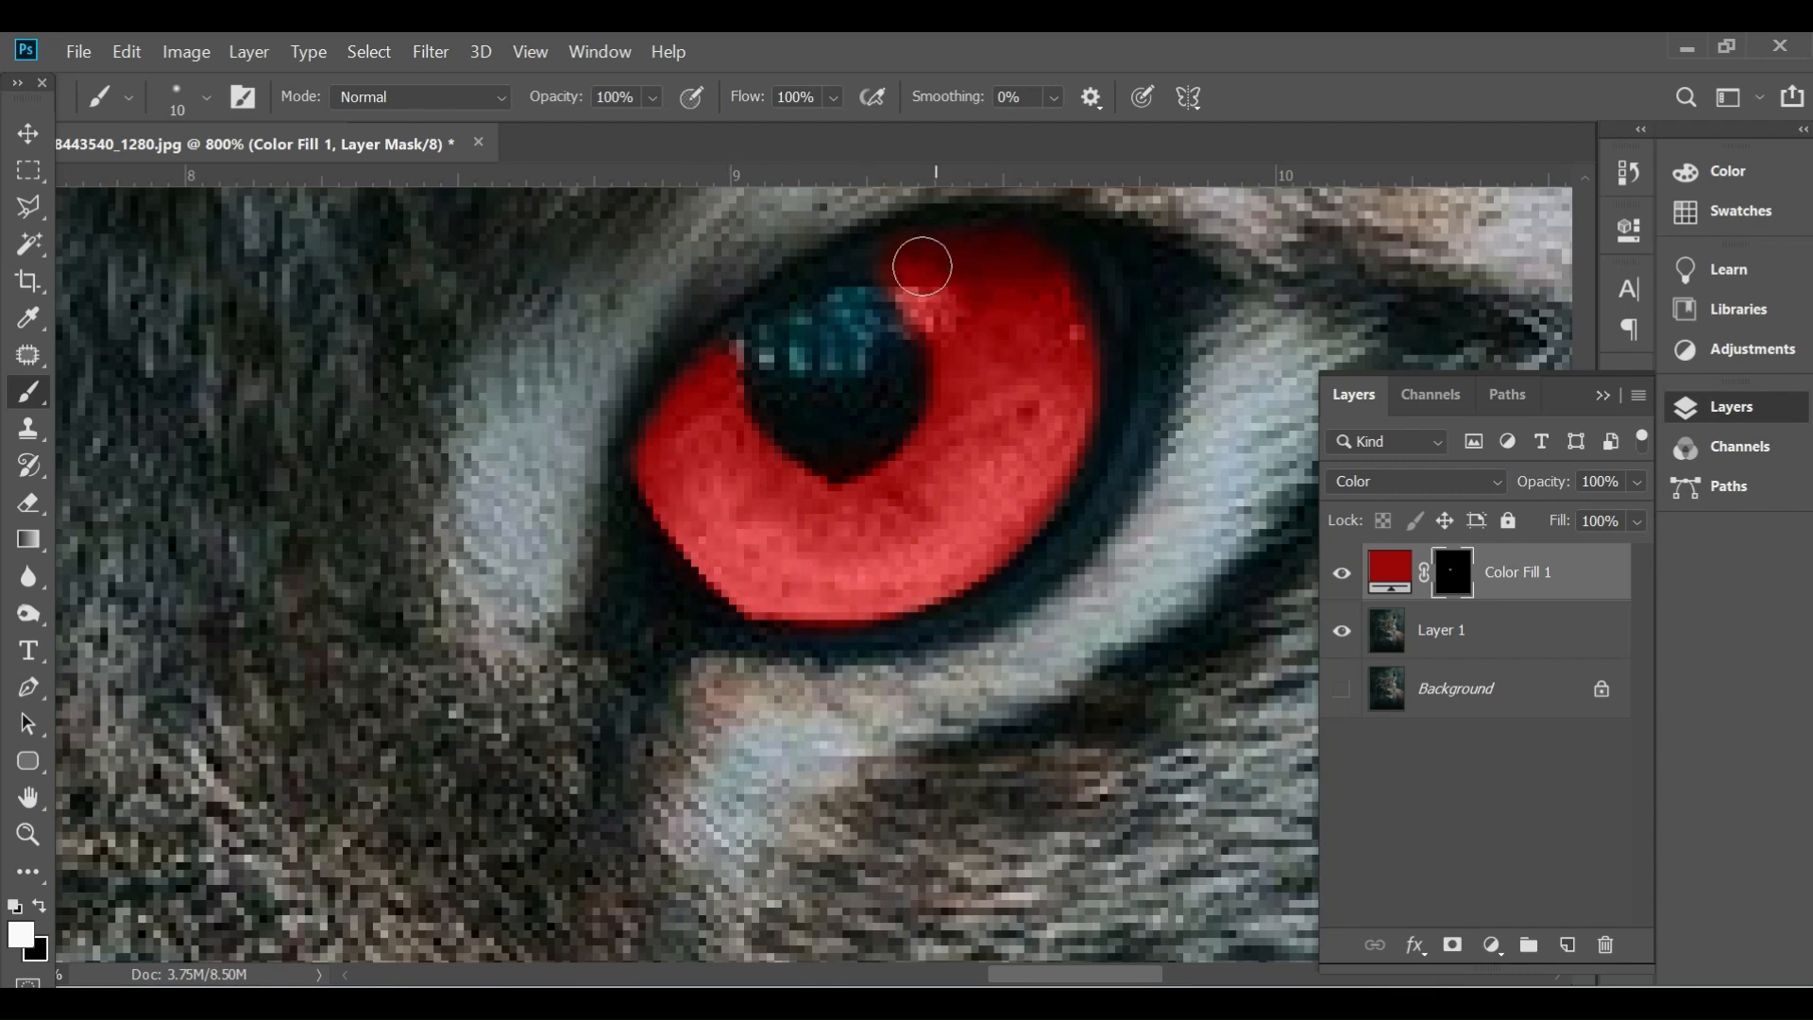
Reduce the brush to size 3 and paint red over the thin iris strip above the right-hand eye's pupil.
scroll(927, 356, down, 4)
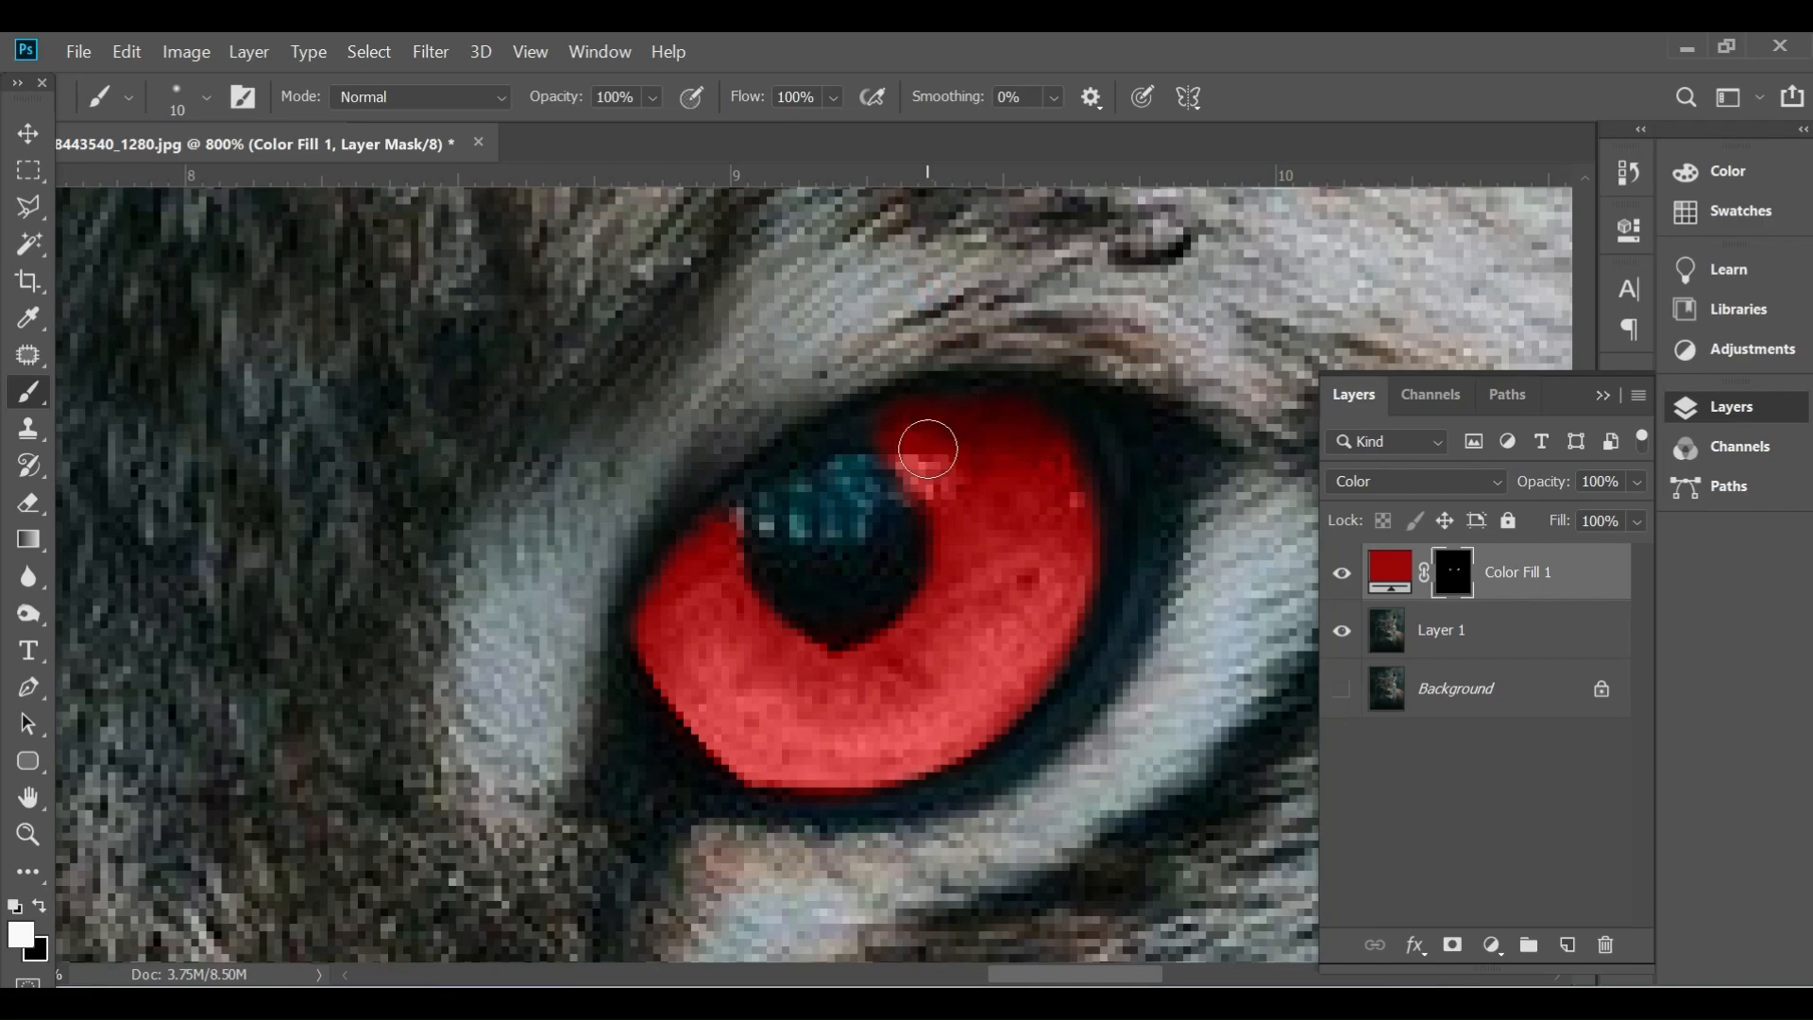
scroll(737, 406, down, 5)
scroll(844, 363, up, 8)
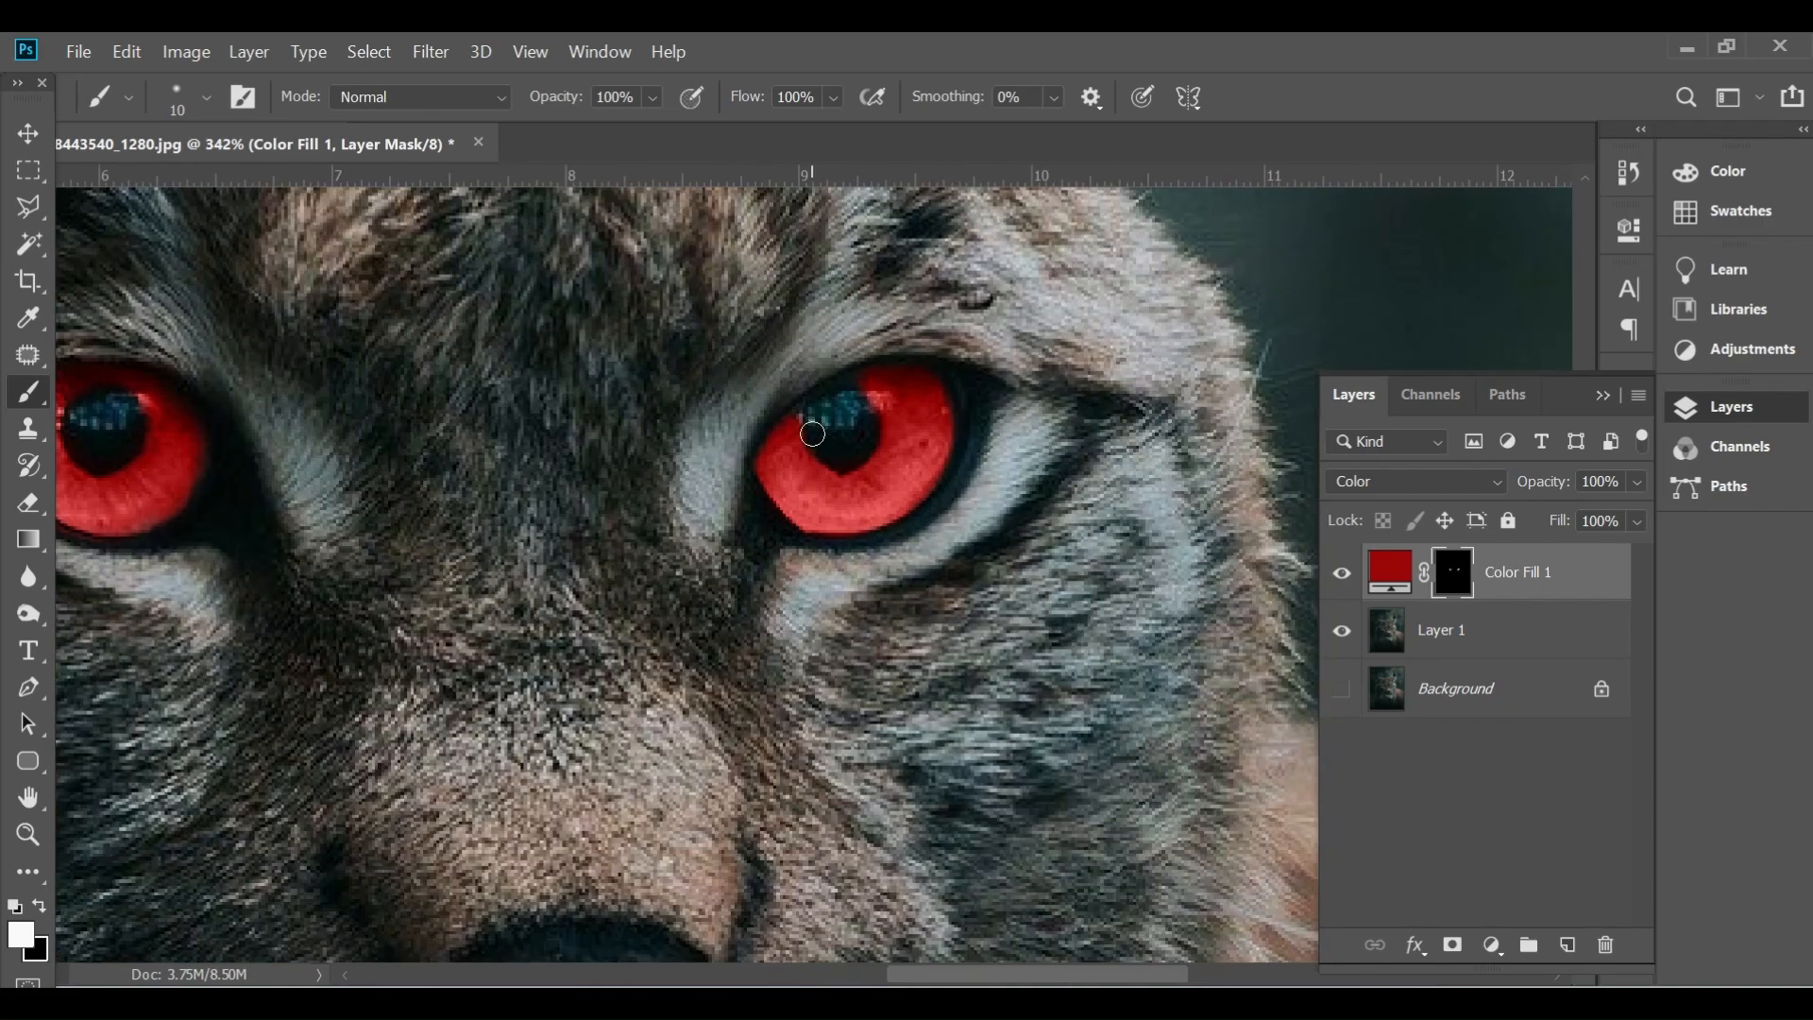
scroll(844, 363, up, 3)
key(bracketleft)
key(bracketleft)
key(bracketleft)
key(bracketleft)
key(bracketleft)
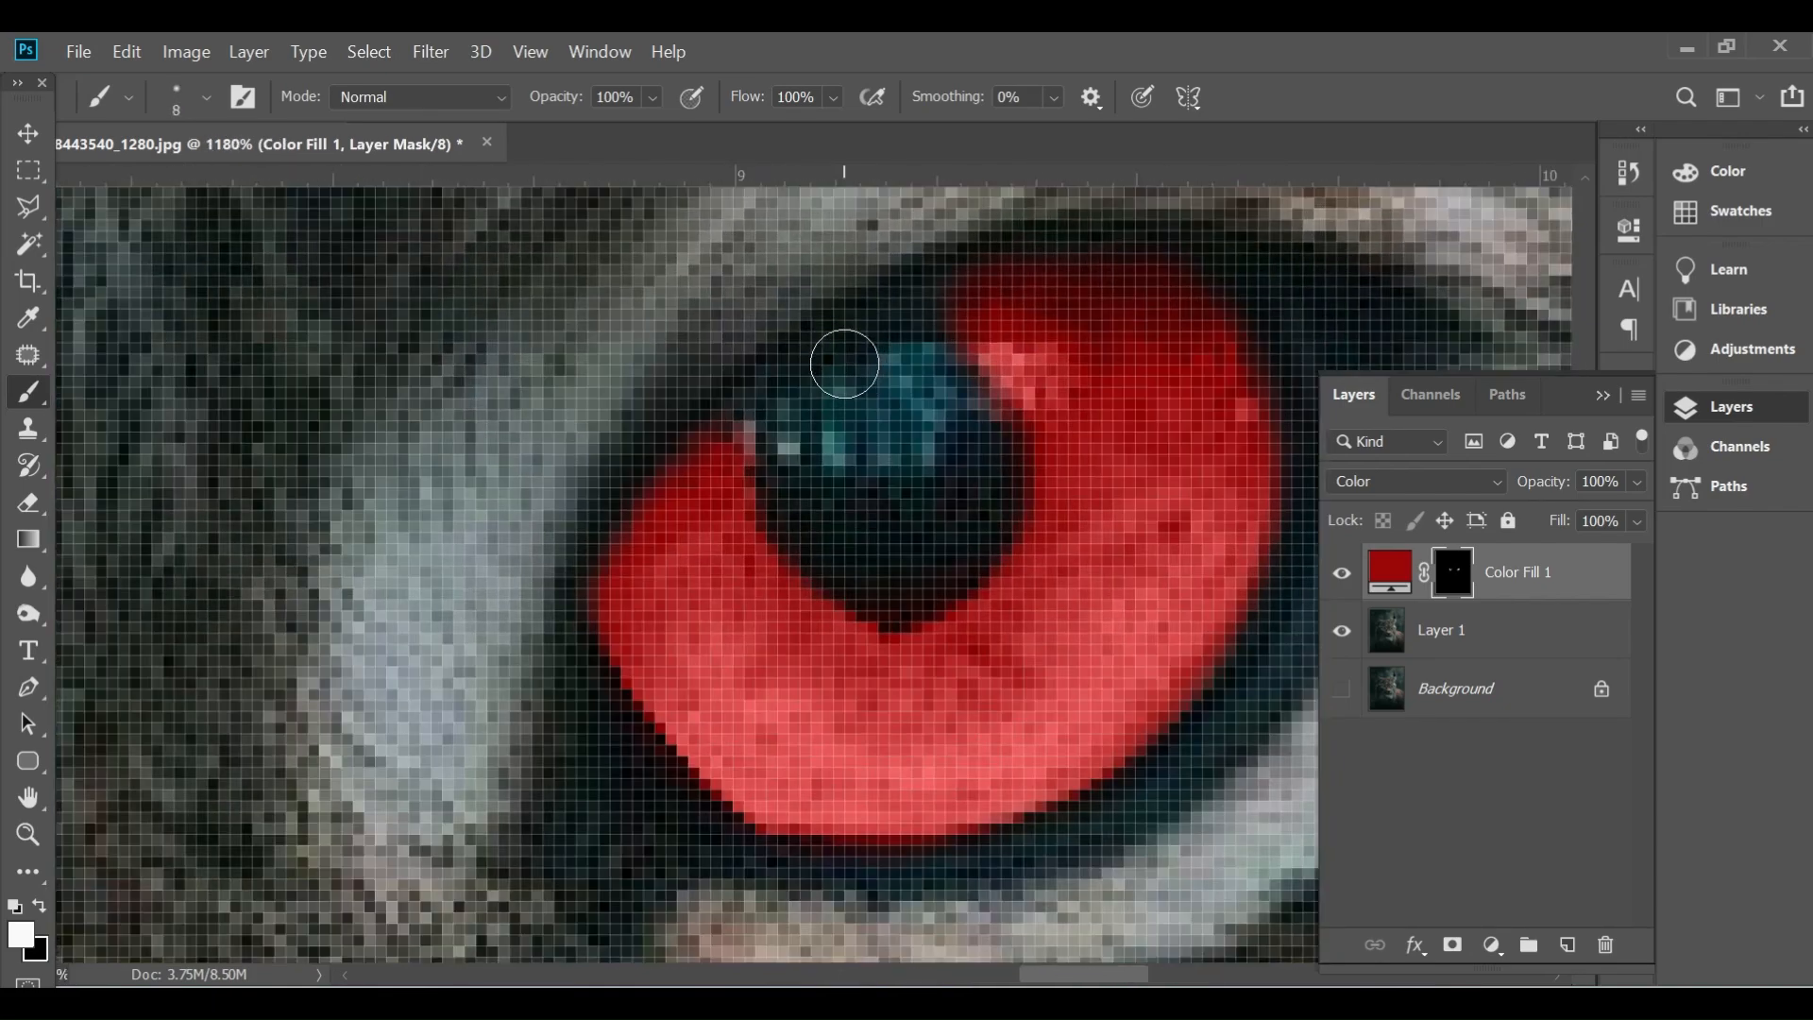
drag(829, 350, 902, 322)
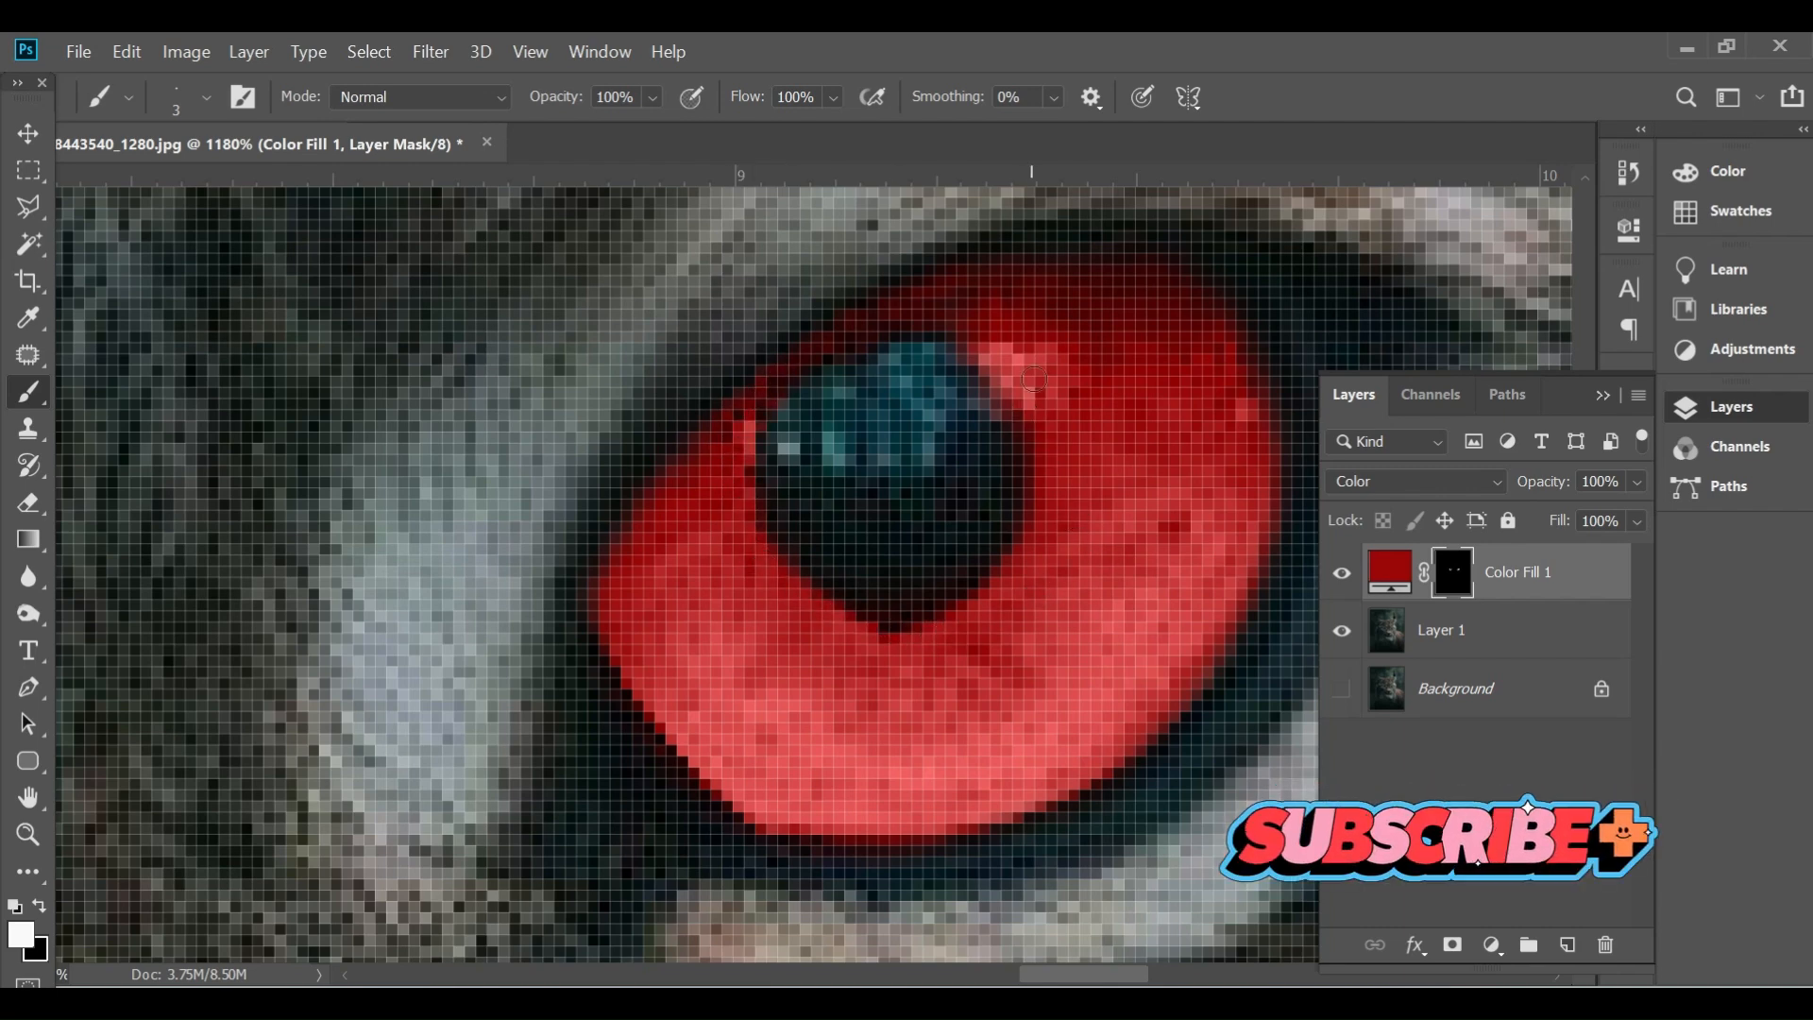
scroll(889, 392, down, 10)
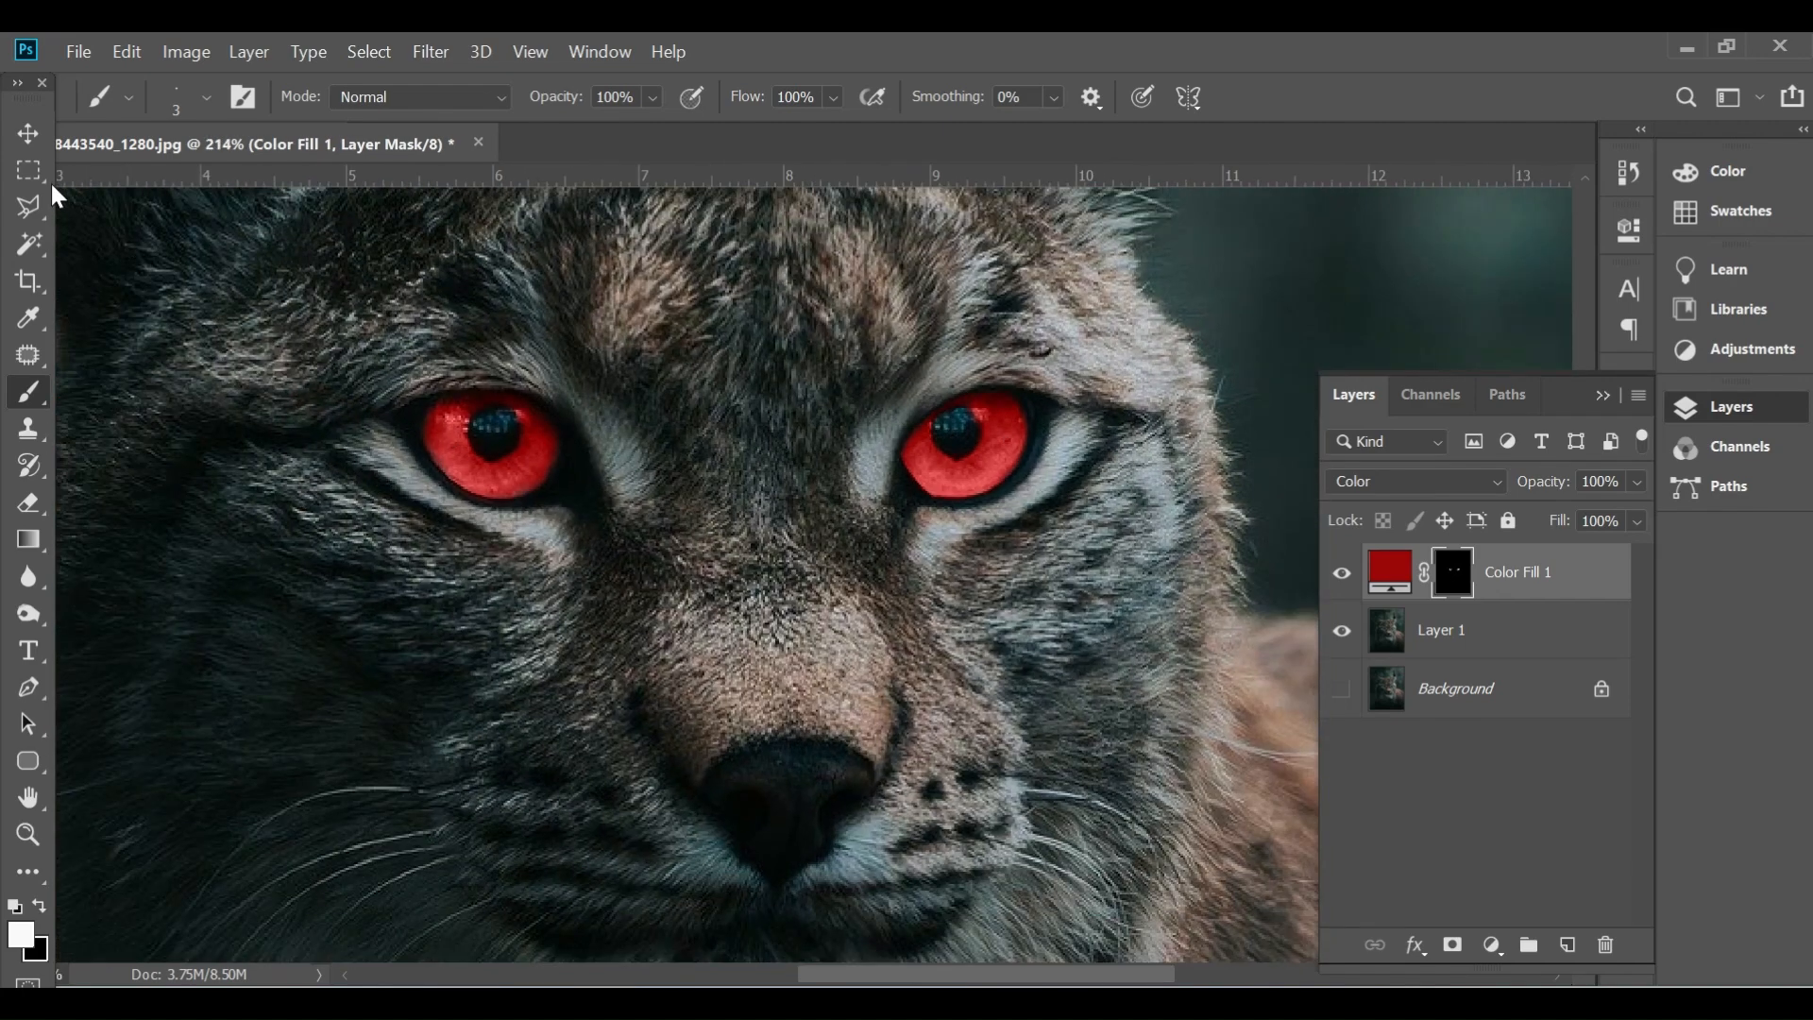
Change the red fill layer's blend mode to Overlay and check the eyes up close and from afar.
click(27, 133)
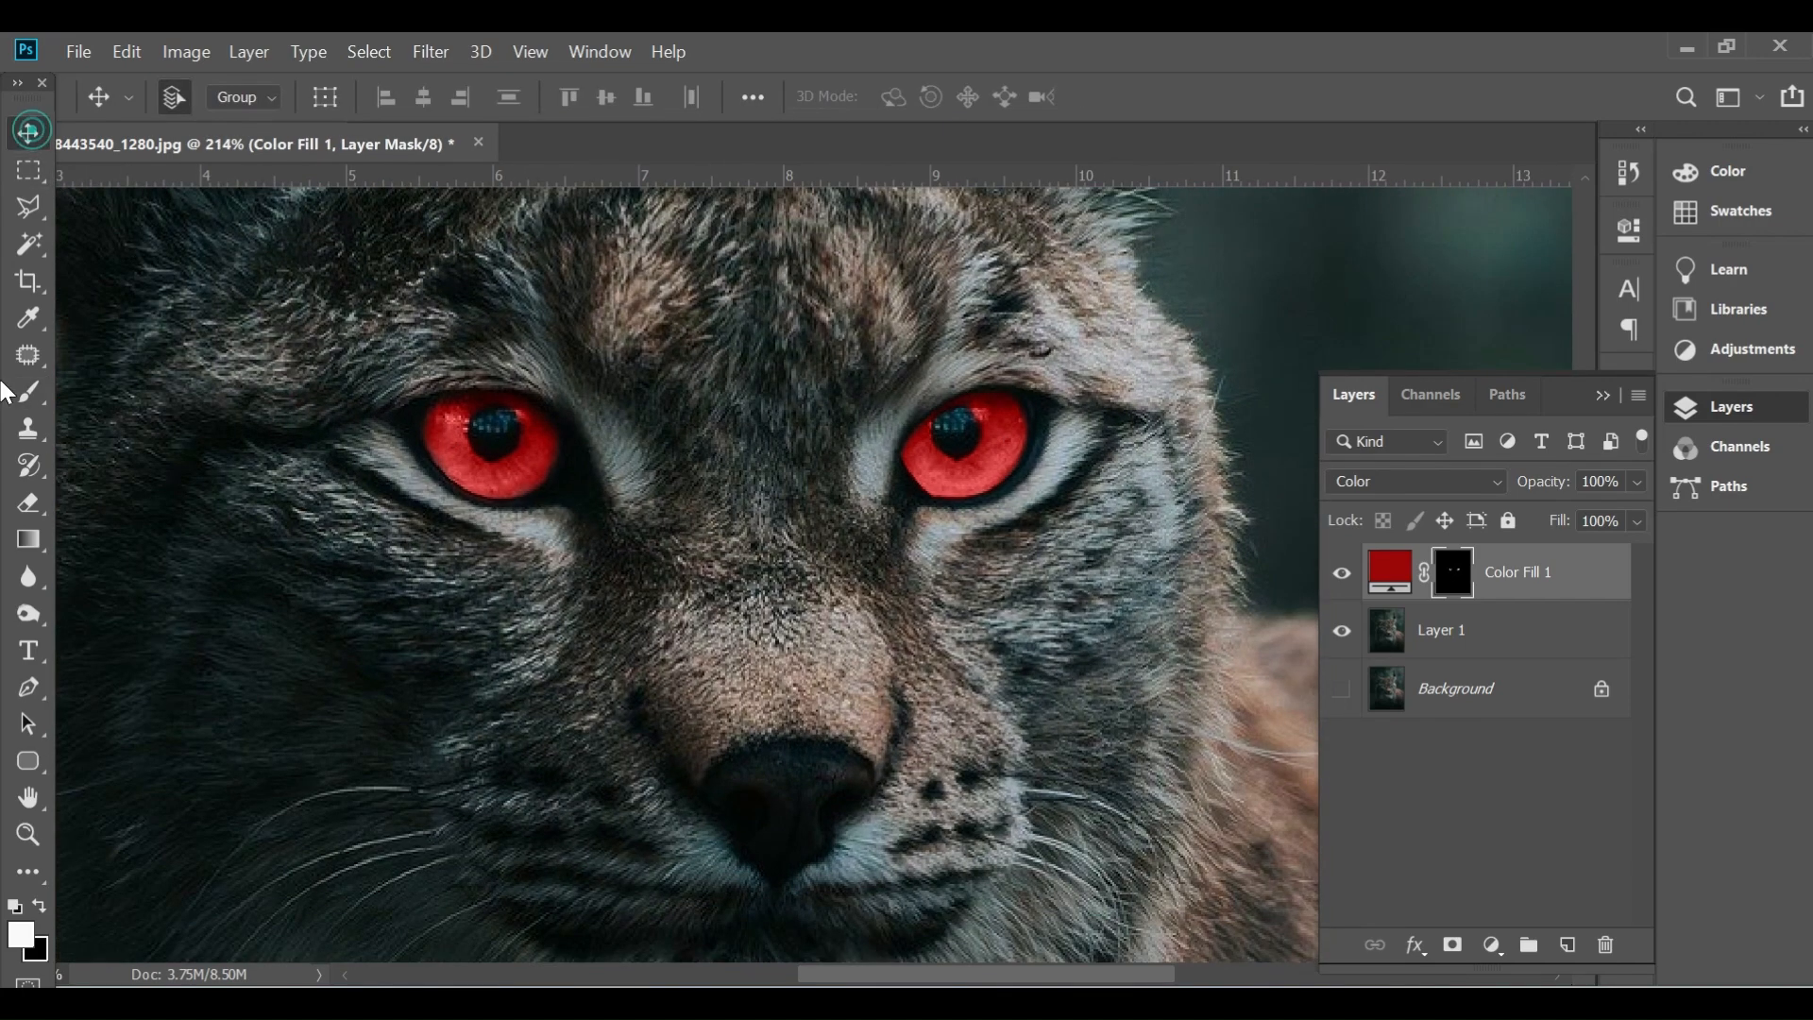
scroll(801, 474, down, 4)
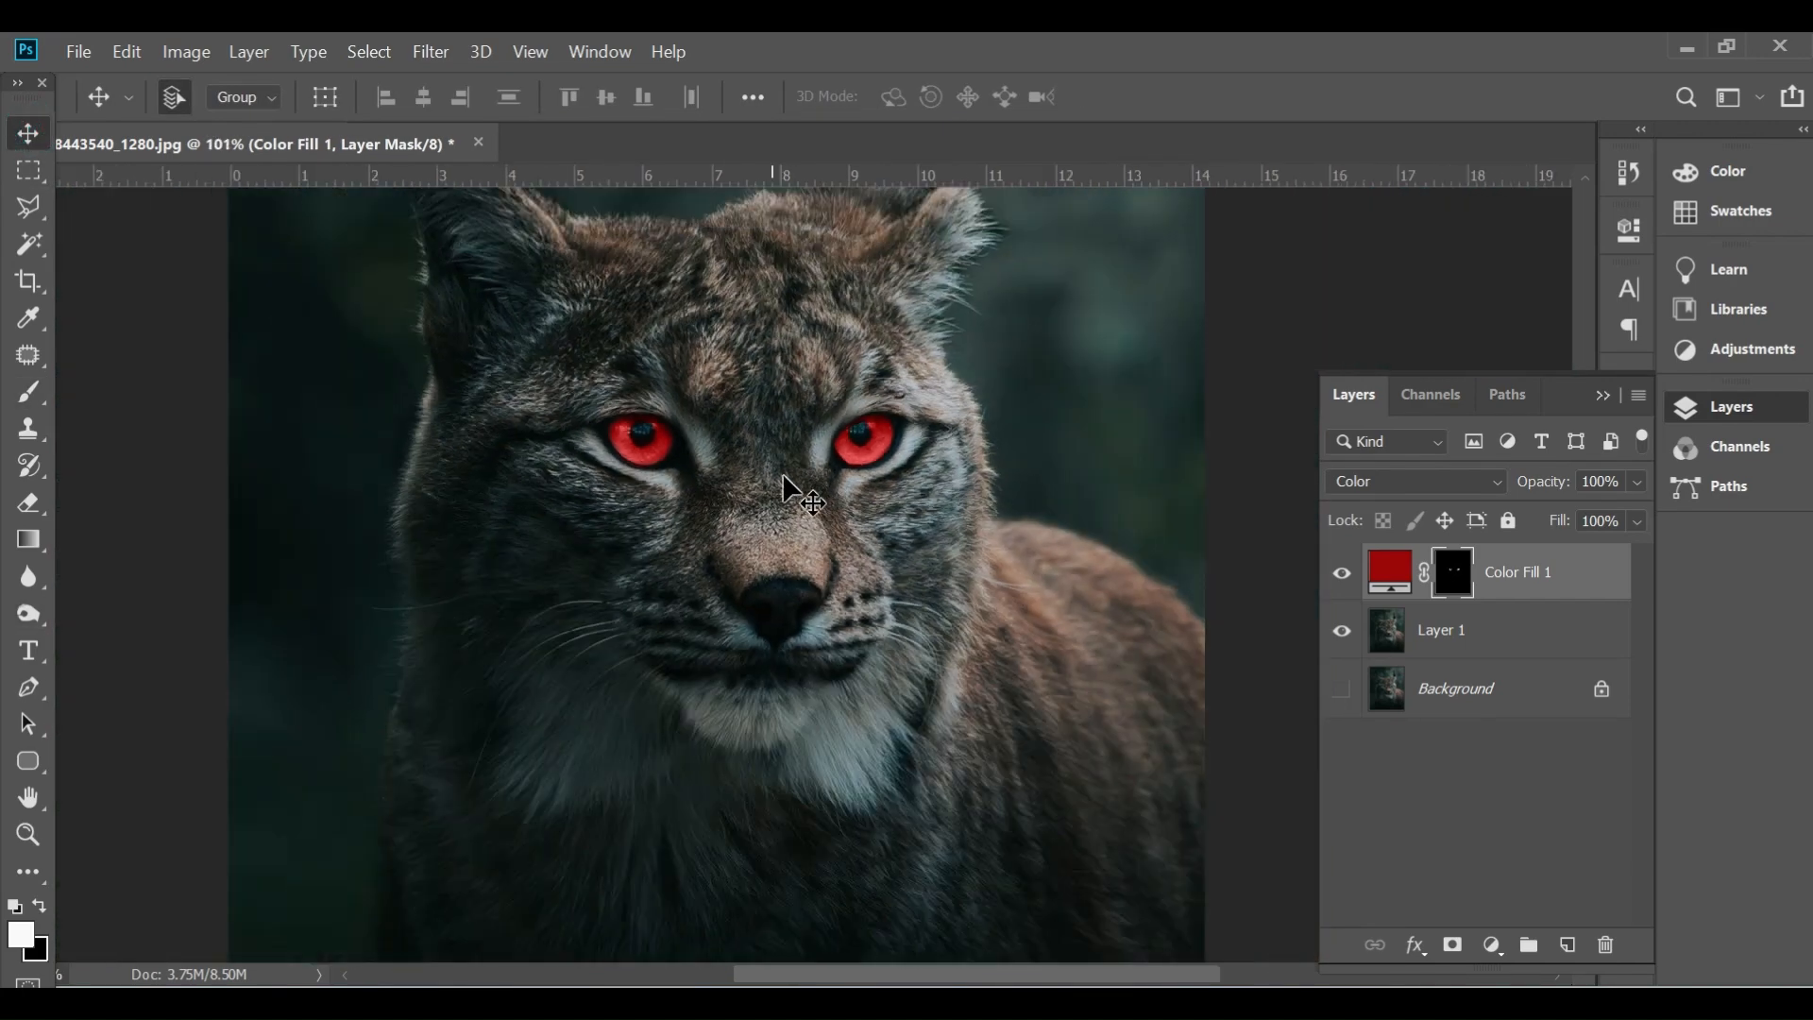
click(1417, 484)
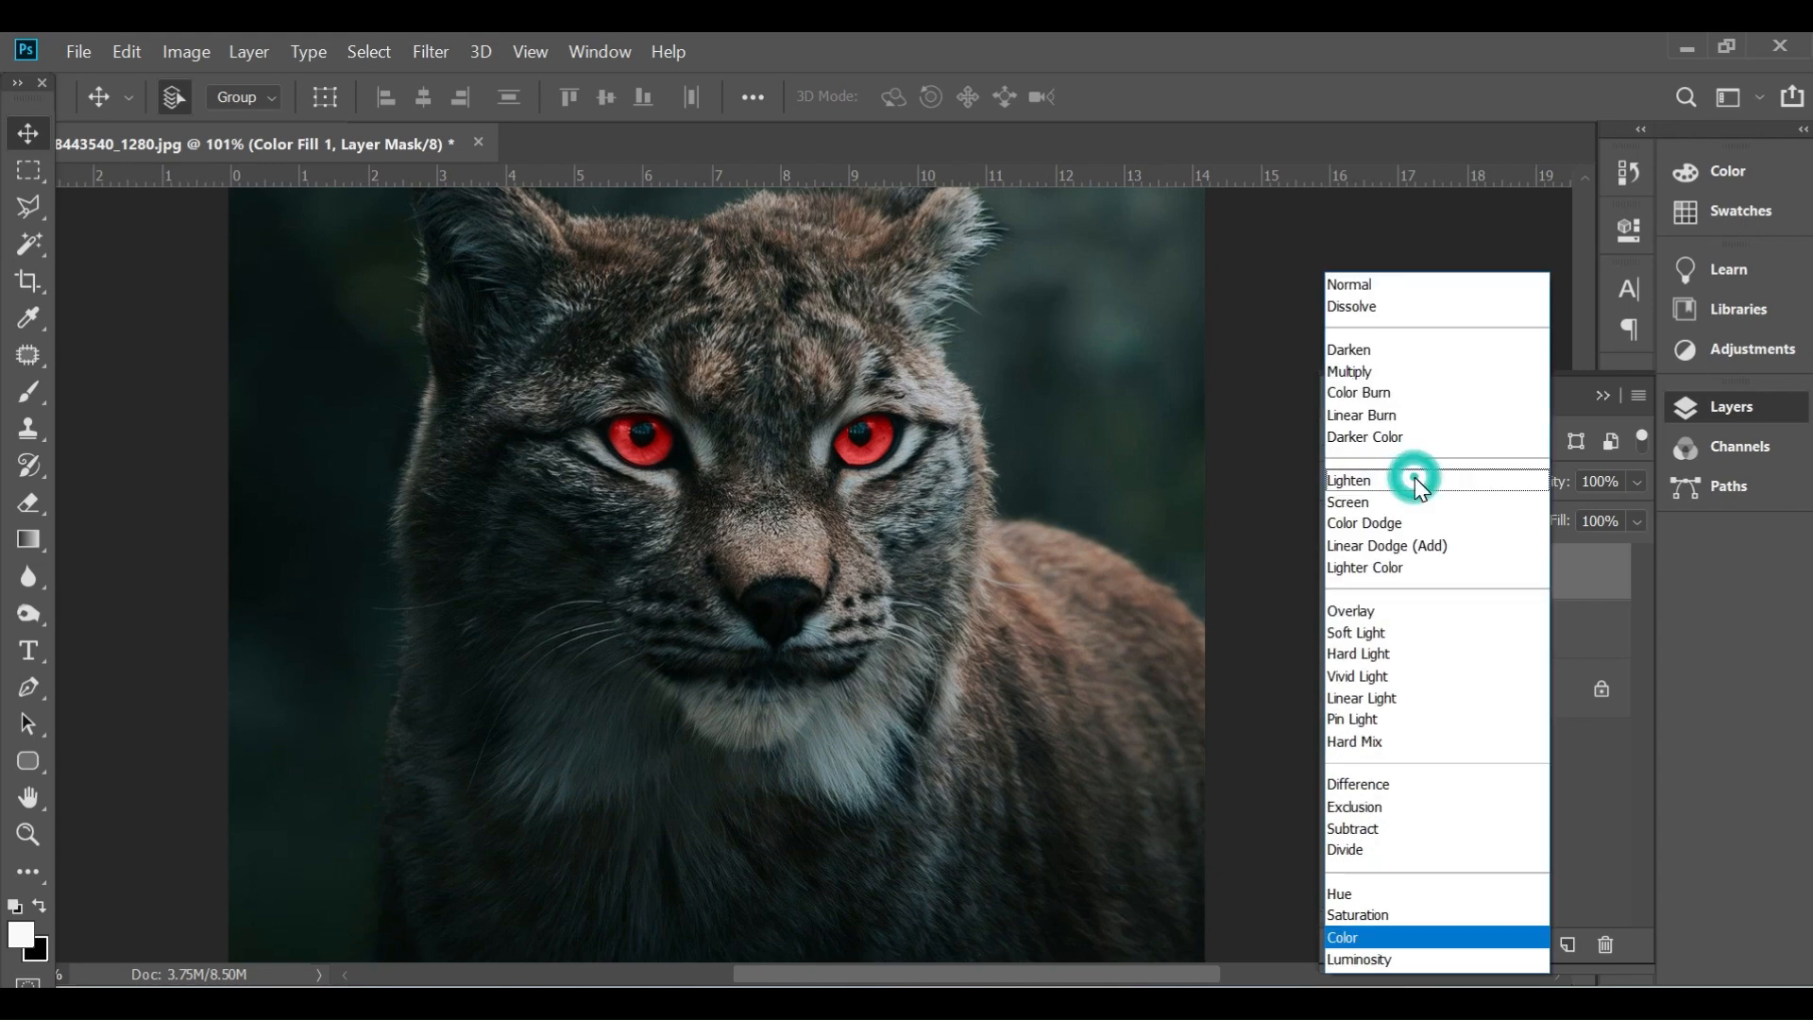
click(1400, 611)
click(782, 607)
click(1516, 566)
scroll(755, 461, up, 5)
mouse_move(761, 523)
mouse_down()
mouse_move(803, 561)
mouse_move(756, 512)
mouse_up()
scroll(711, 544, down, 6)
scroll(714, 548, down, 6)
scroll(876, 529, up, 8)
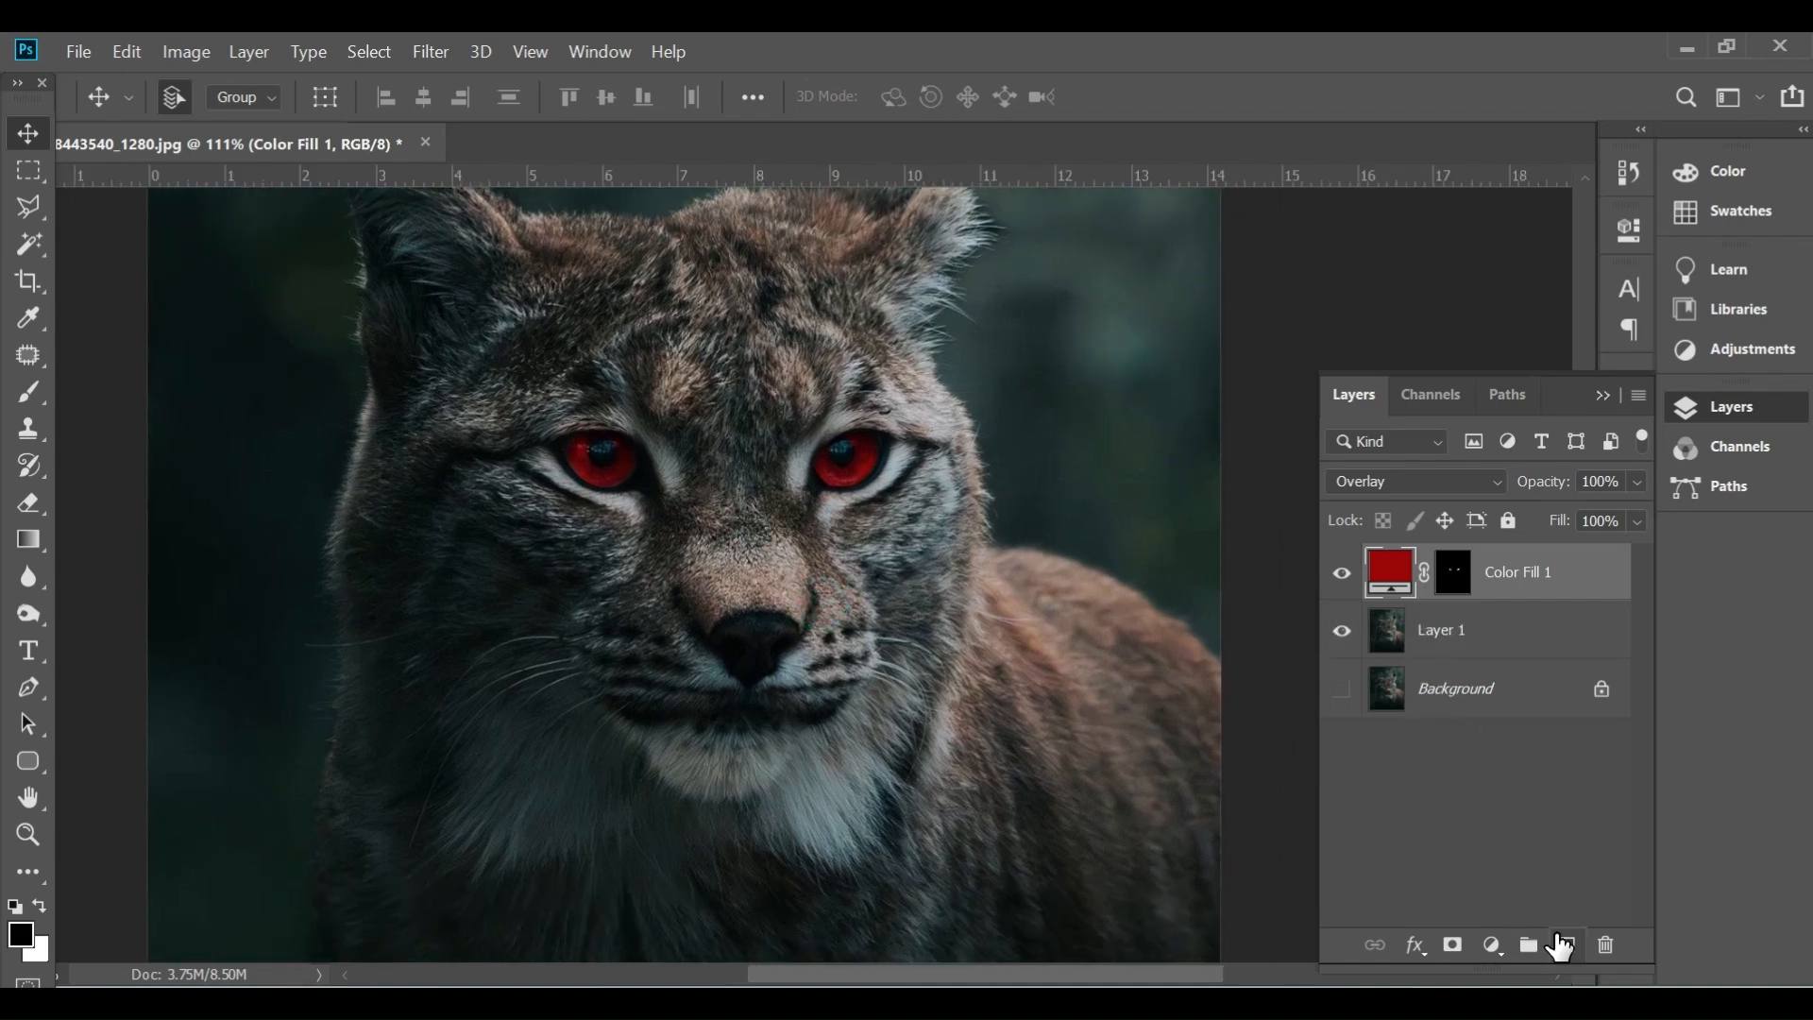
Add a second Solid Color fill layer in saturated blue above the red fill layer.
click(1492, 945)
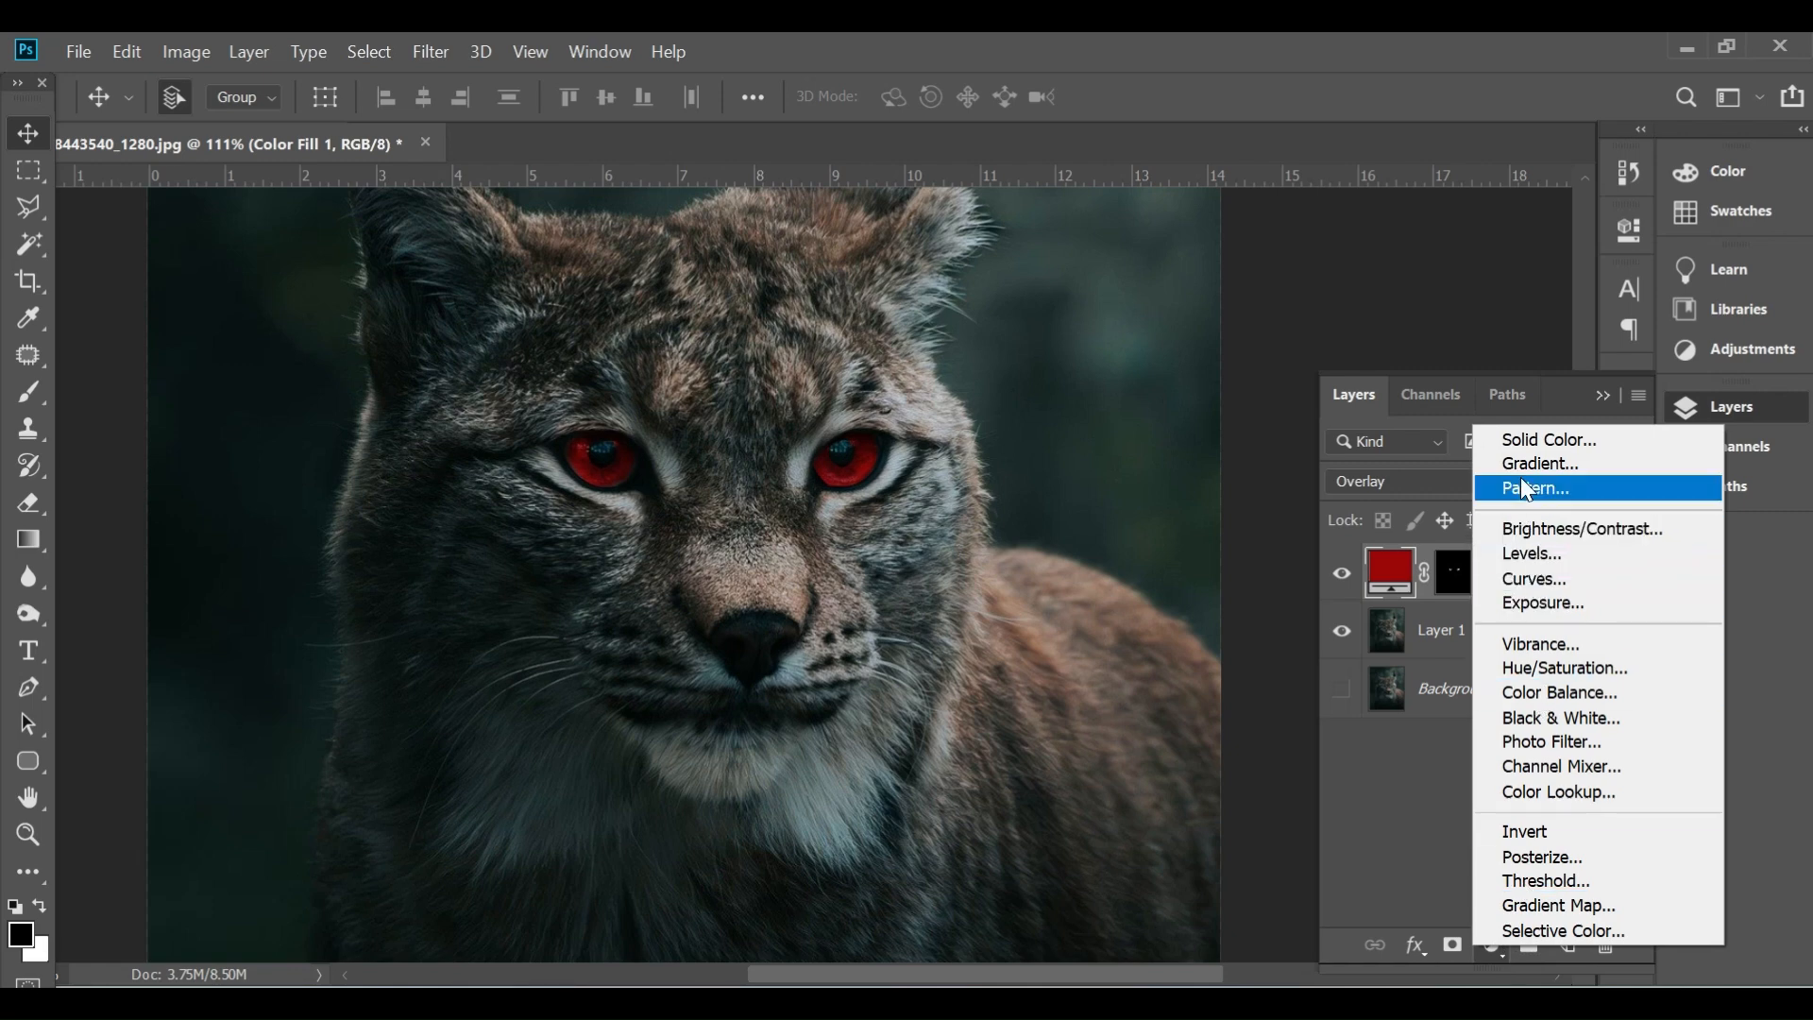
click(1549, 440)
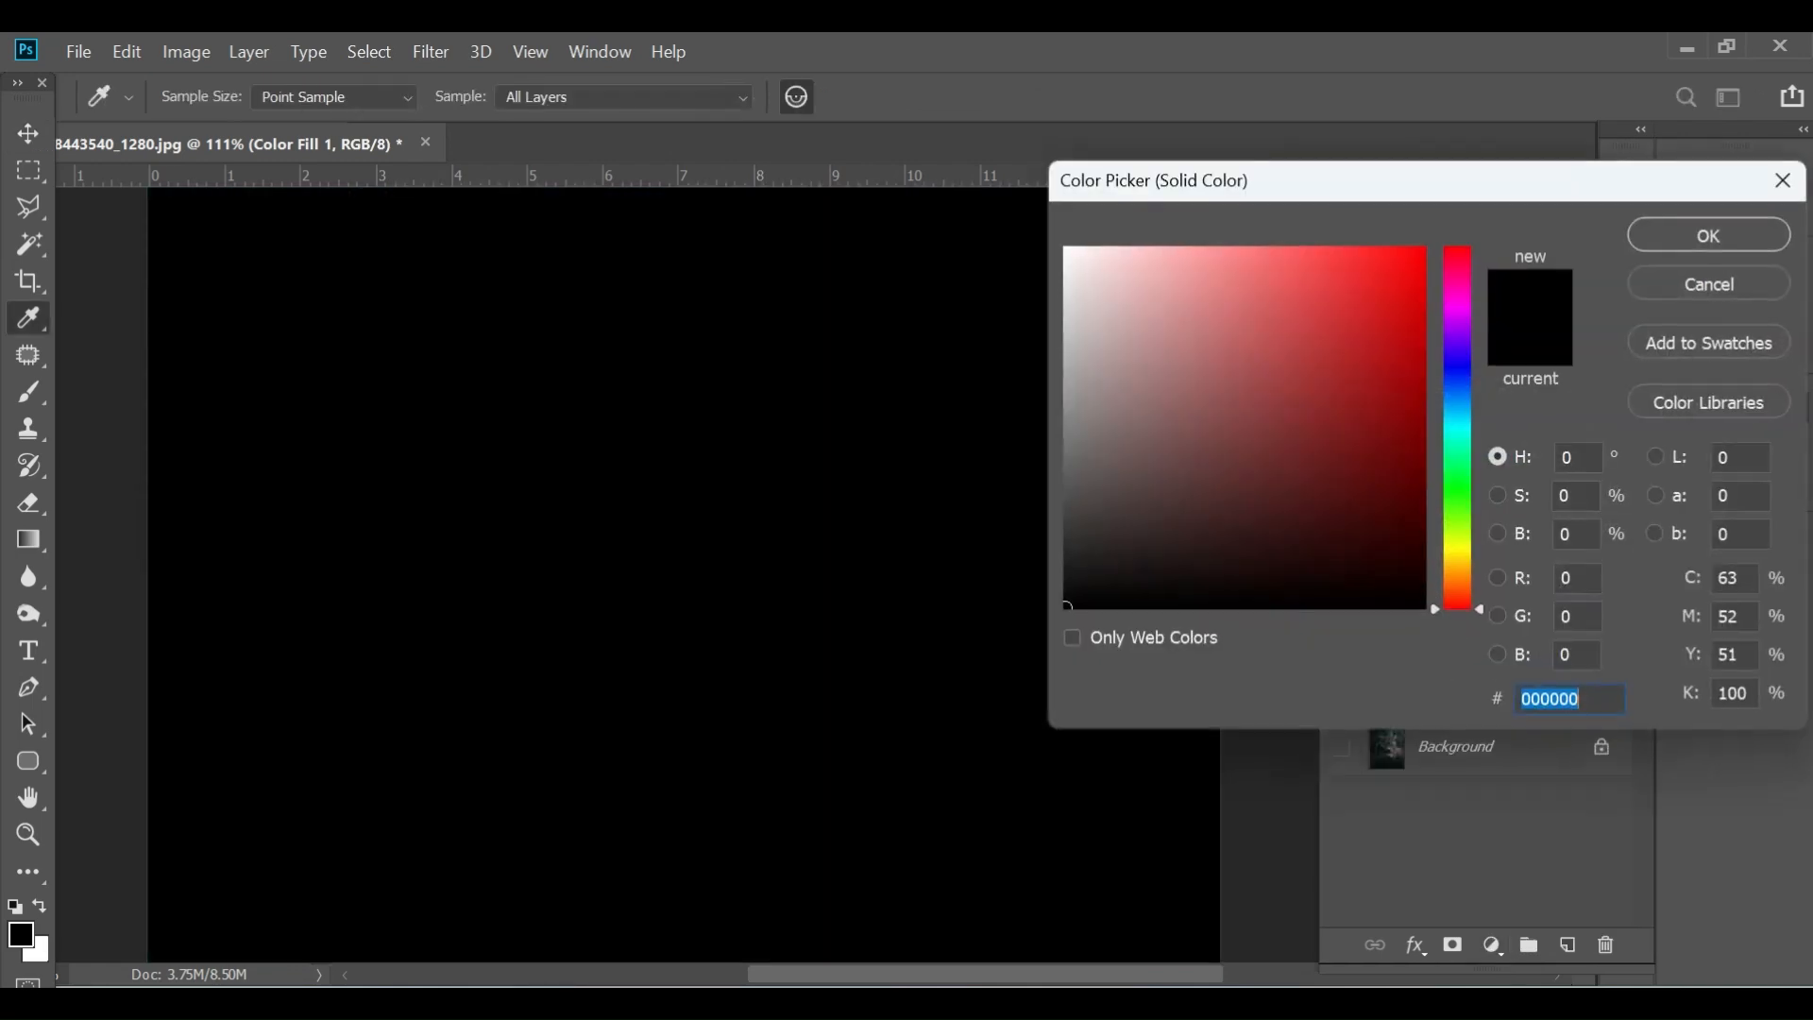
click(1458, 385)
drag(1364, 308, 1413, 366)
click(1677, 248)
Invert the blue fill layer's mask to black.
click(1462, 578)
drag(1468, 578, 1471, 580)
key(ctrl+i)
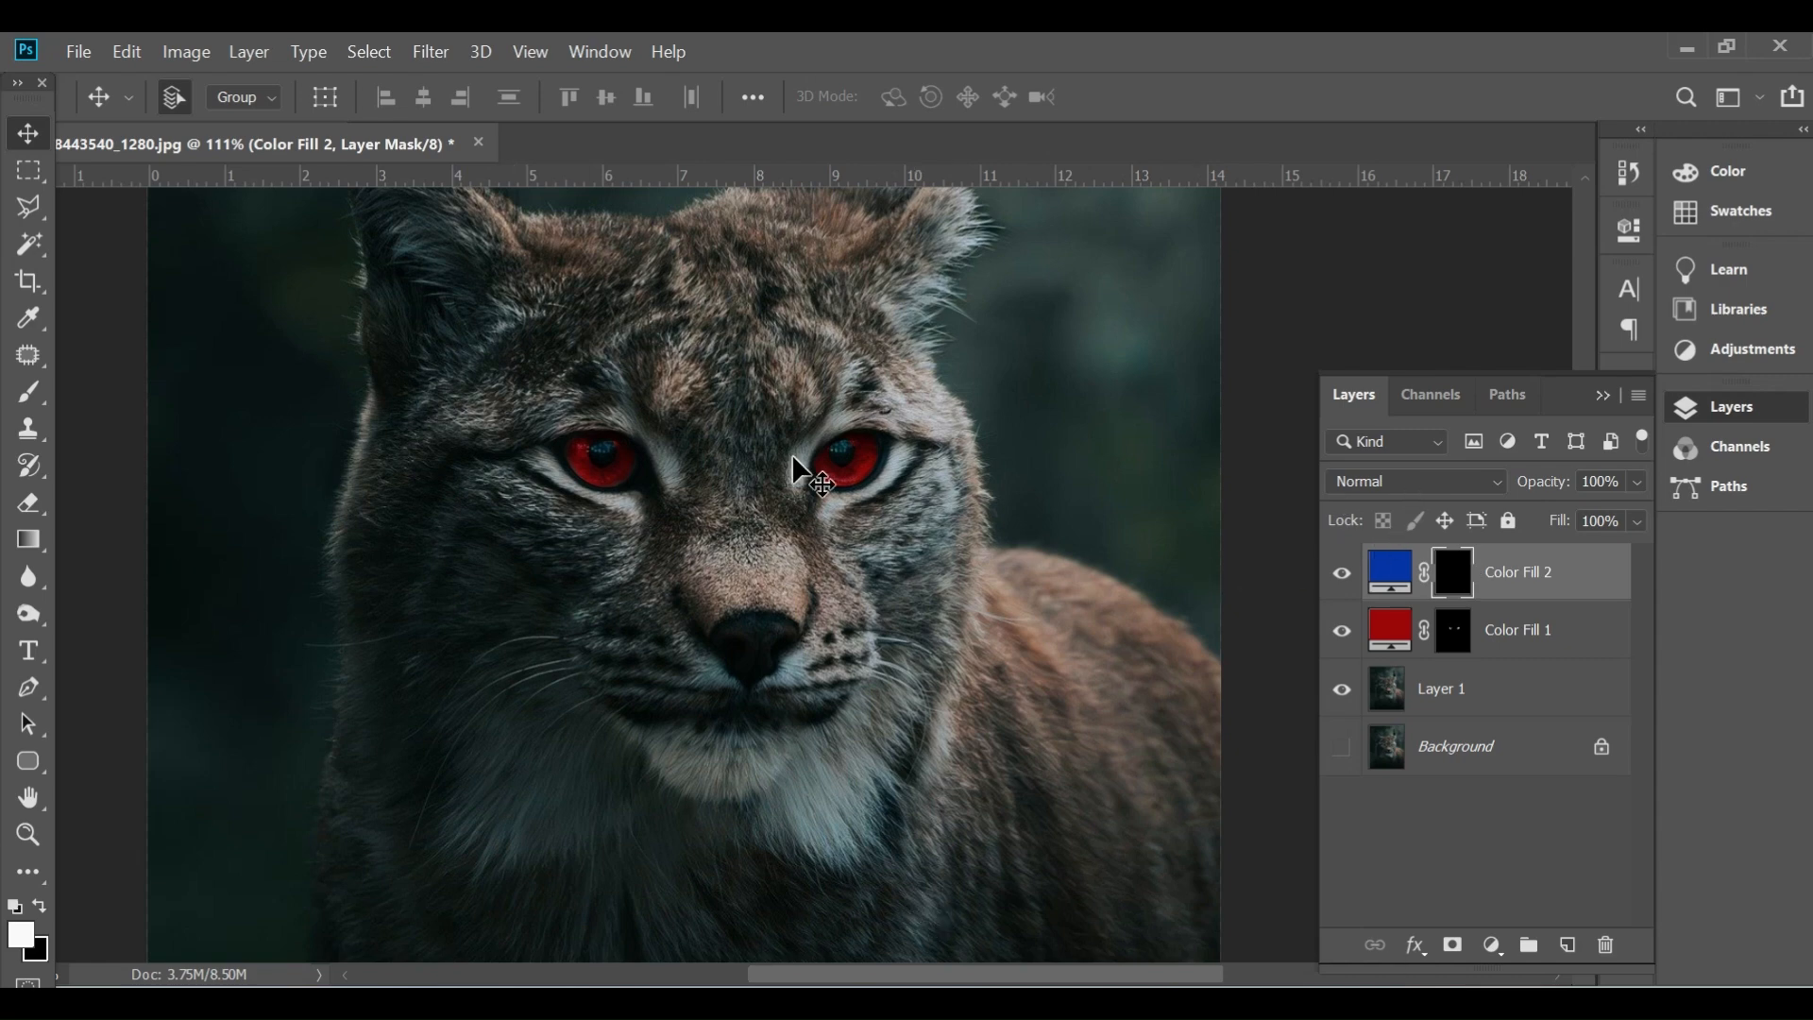
Paint a small patch of blue on the fur above the left-hand eye with a size 3 white brush on the mask.
click(27, 391)
scroll(565, 386, up, 3)
scroll(565, 385, up, 3)
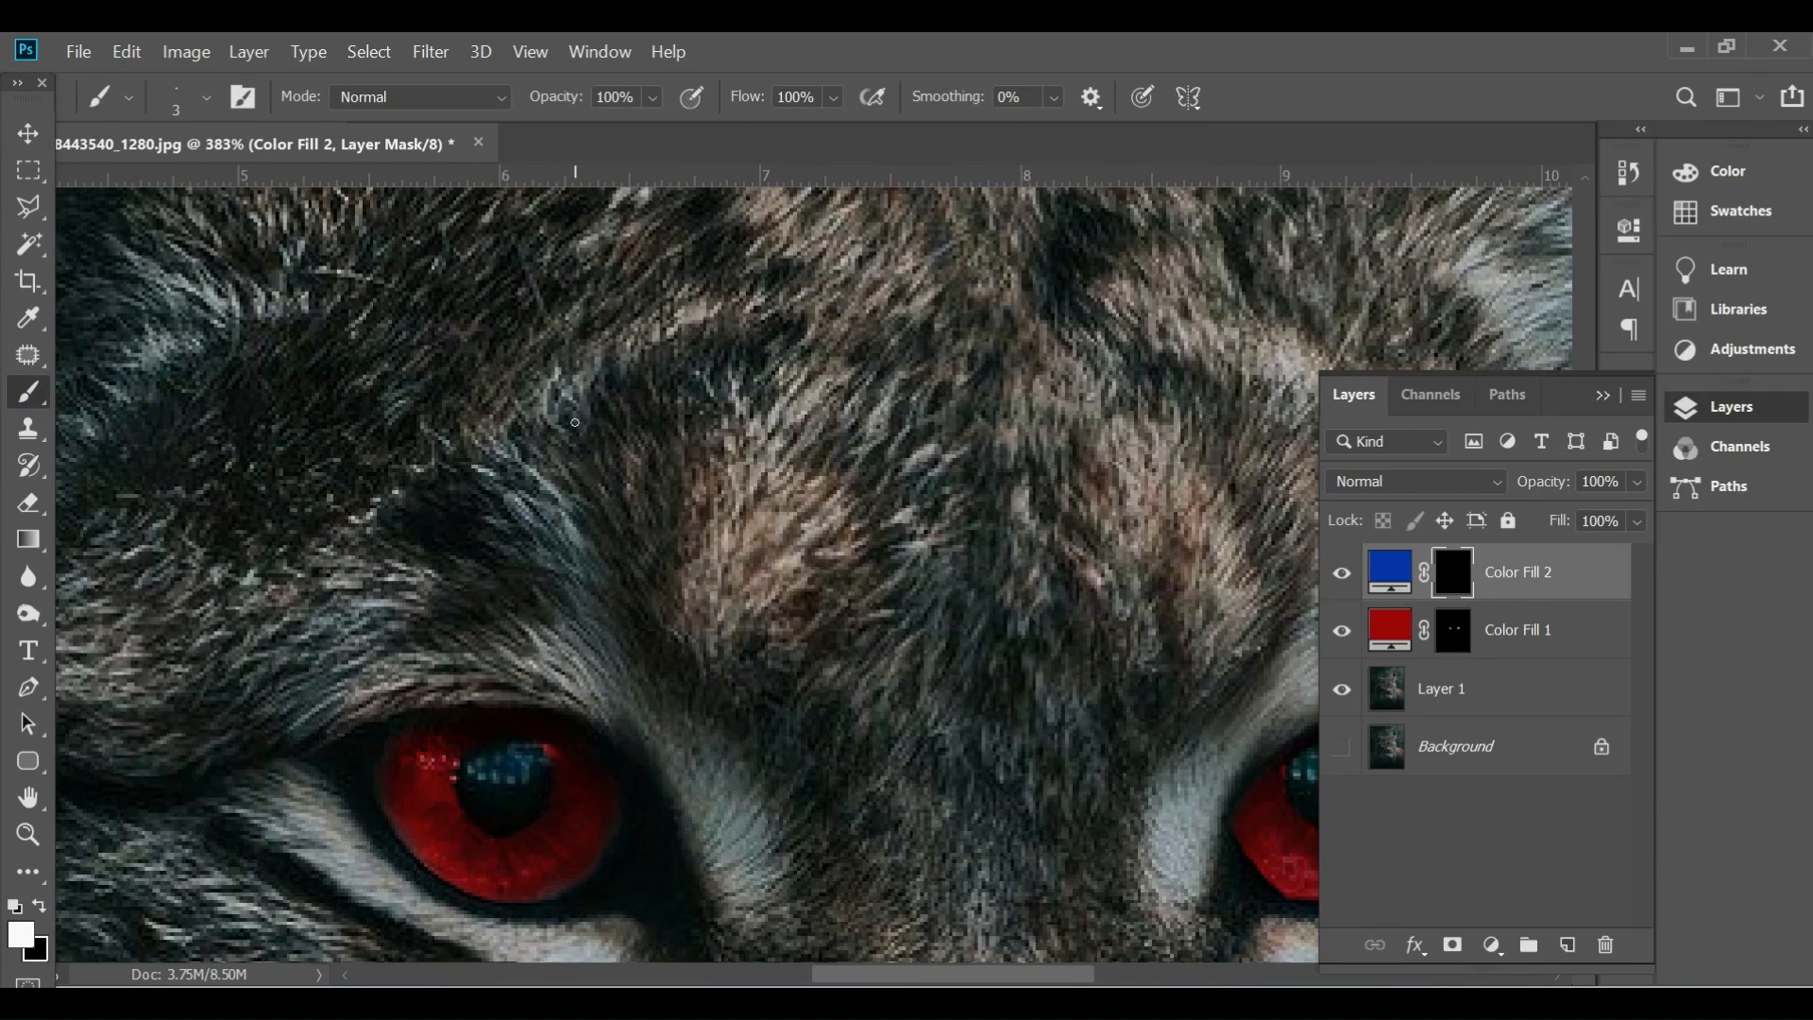
drag(586, 382, 637, 444)
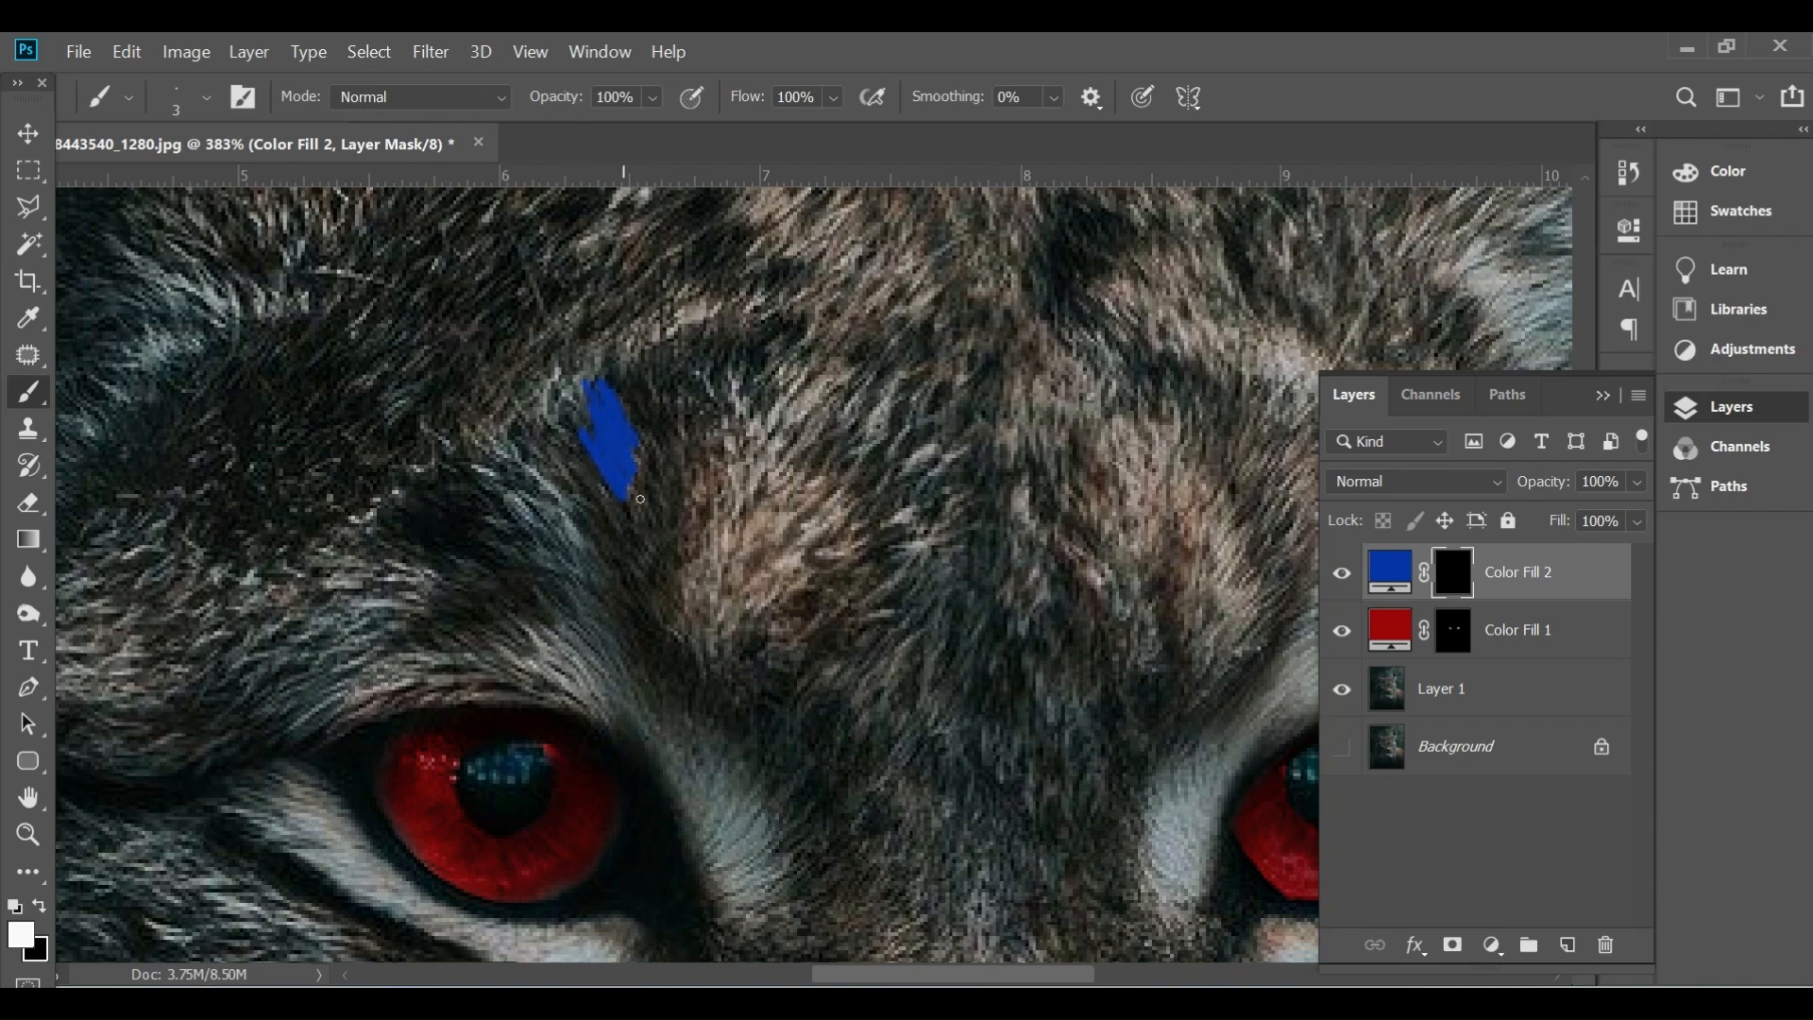
Set the blue fill layer's blend mode to Overlay and paint its mask white across the forehead with a size 35 soft brush.
scroll(614, 482, down, 2)
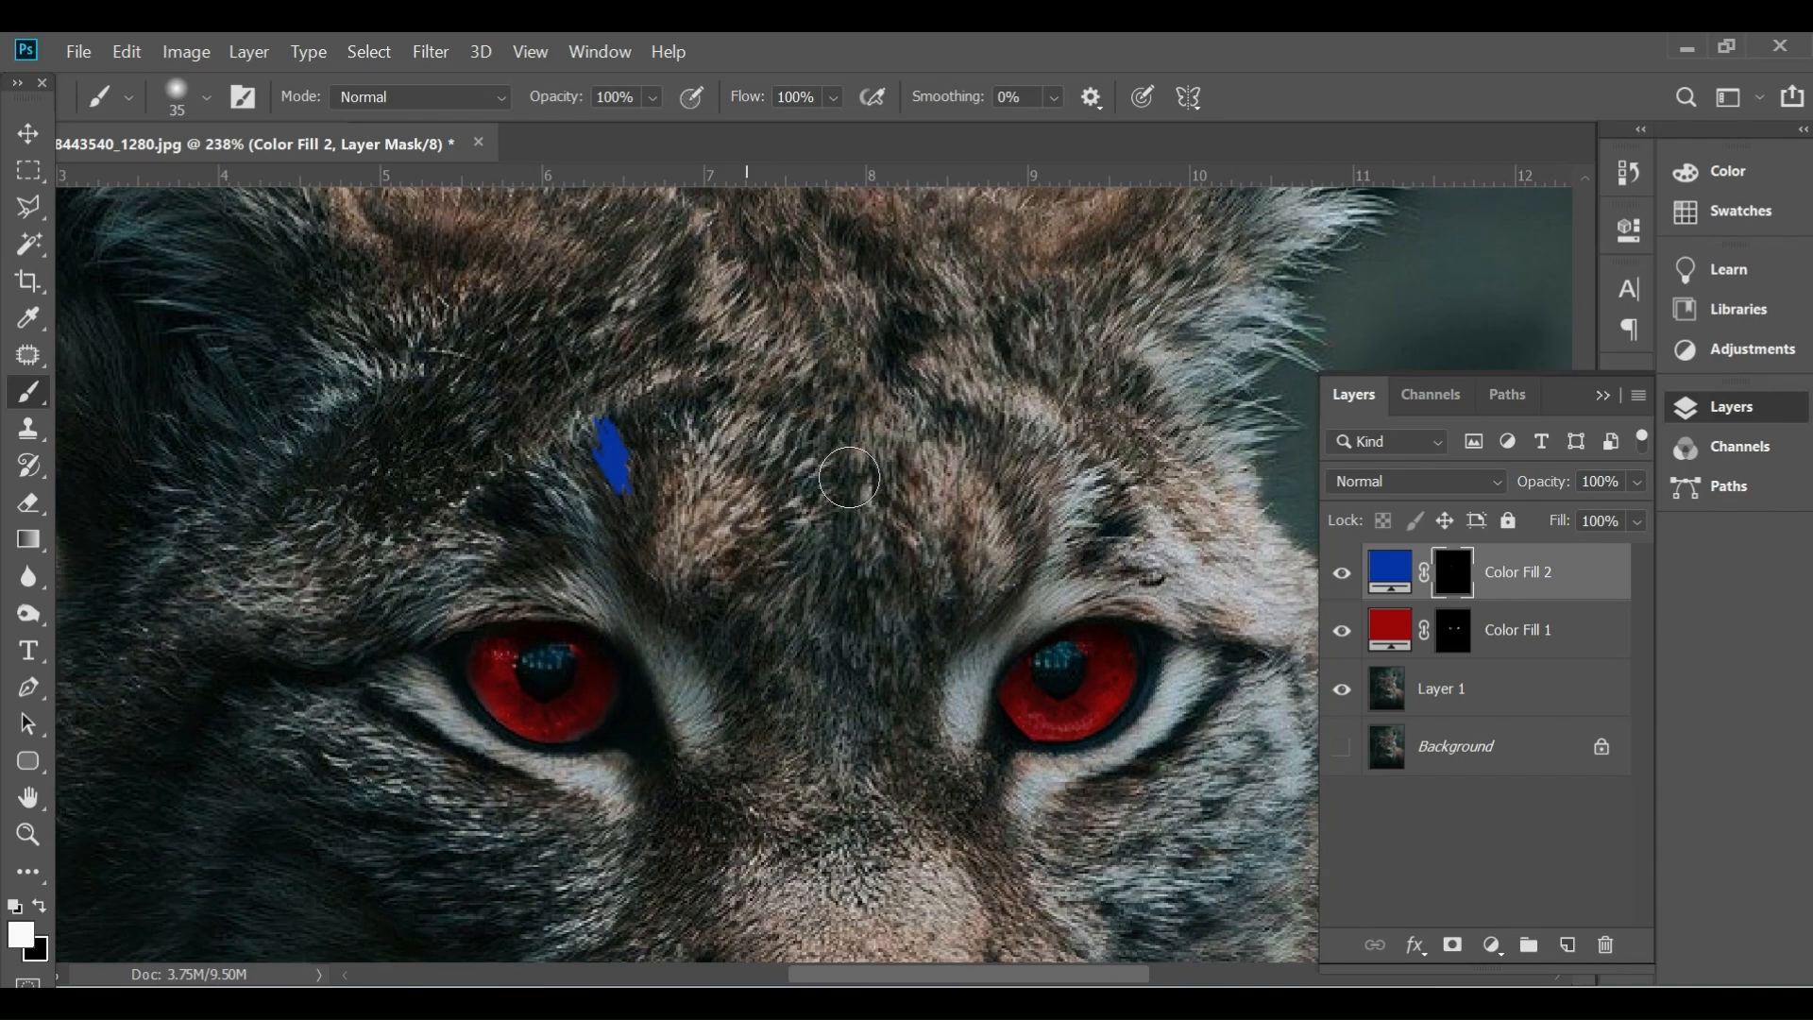
click(1390, 487)
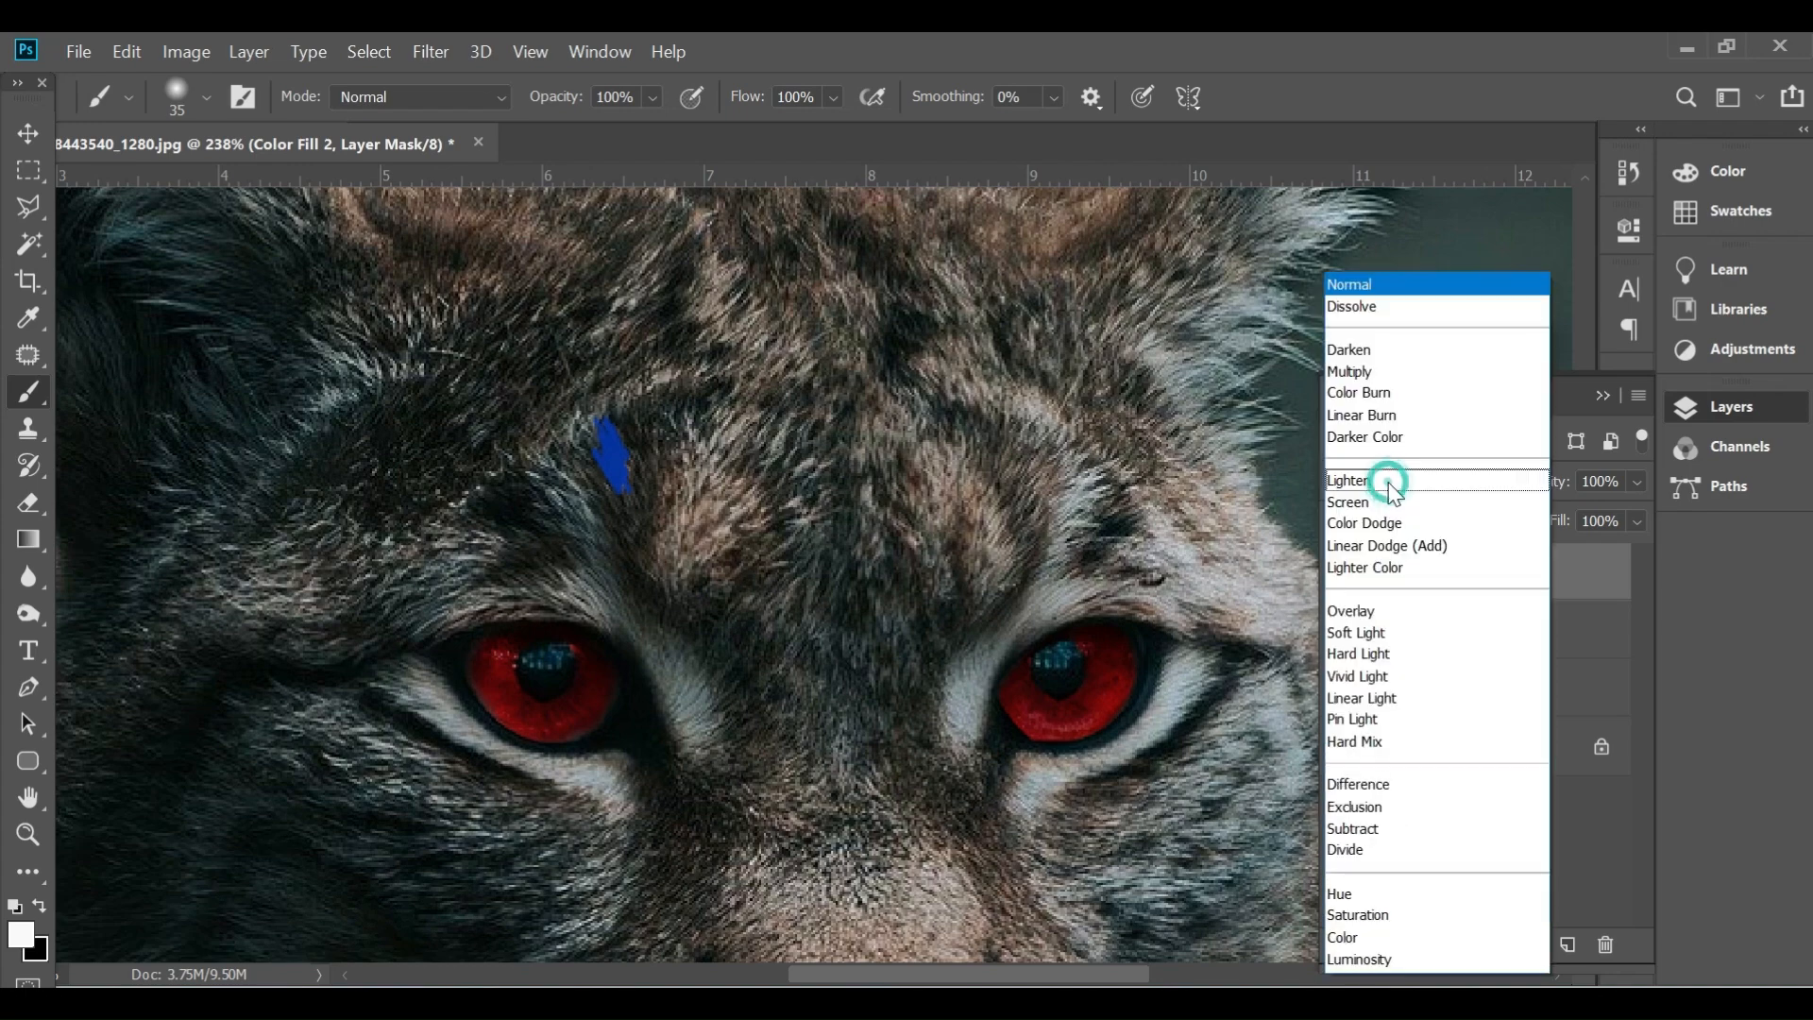
click(1380, 620)
mouse_move(677, 520)
mouse_down()
mouse_move(732, 413)
mouse_move(709, 480)
mouse_move(720, 550)
mouse_move(765, 477)
mouse_move(747, 511)
mouse_move(762, 442)
mouse_move(727, 477)
mouse_move(781, 433)
mouse_move(819, 477)
mouse_move(758, 543)
mouse_move(679, 563)
mouse_move(749, 572)
mouse_move(728, 605)
mouse_move(800, 492)
mouse_move(748, 607)
mouse_move(823, 524)
mouse_move(787, 666)
mouse_move(743, 598)
mouse_move(754, 694)
mouse_move(776, 729)
mouse_move(804, 601)
mouse_move(805, 690)
mouse_move(831, 639)
mouse_move(864, 633)
mouse_move(852, 730)
mouse_move(887, 692)
mouse_move(902, 603)
mouse_move(898, 730)
mouse_move(893, 635)
mouse_move(947, 552)
mouse_move(940, 621)
mouse_move(992, 552)
mouse_move(1003, 470)
mouse_move(993, 488)
mouse_move(1007, 403)
mouse_move(976, 470)
mouse_move(896, 470)
mouse_move(932, 359)
mouse_move(878, 414)
mouse_move(899, 458)
mouse_move(932, 345)
mouse_move(985, 418)
mouse_move(1012, 406)
mouse_move(1020, 494)
mouse_move(979, 580)
mouse_move(1013, 512)
mouse_move(867, 304)
mouse_move(818, 421)
mouse_move(861, 300)
mouse_move(737, 319)
mouse_move(725, 346)
mouse_move(760, 361)
mouse_move(615, 435)
mouse_move(650, 409)
mouse_move(654, 506)
mouse_move(644, 431)
mouse_move(620, 519)
mouse_move(673, 580)
mouse_move(604, 440)
mouse_move(520, 404)
mouse_move(666, 404)
mouse_move(744, 310)
mouse_up()
drag(761, 421, 715, 581)
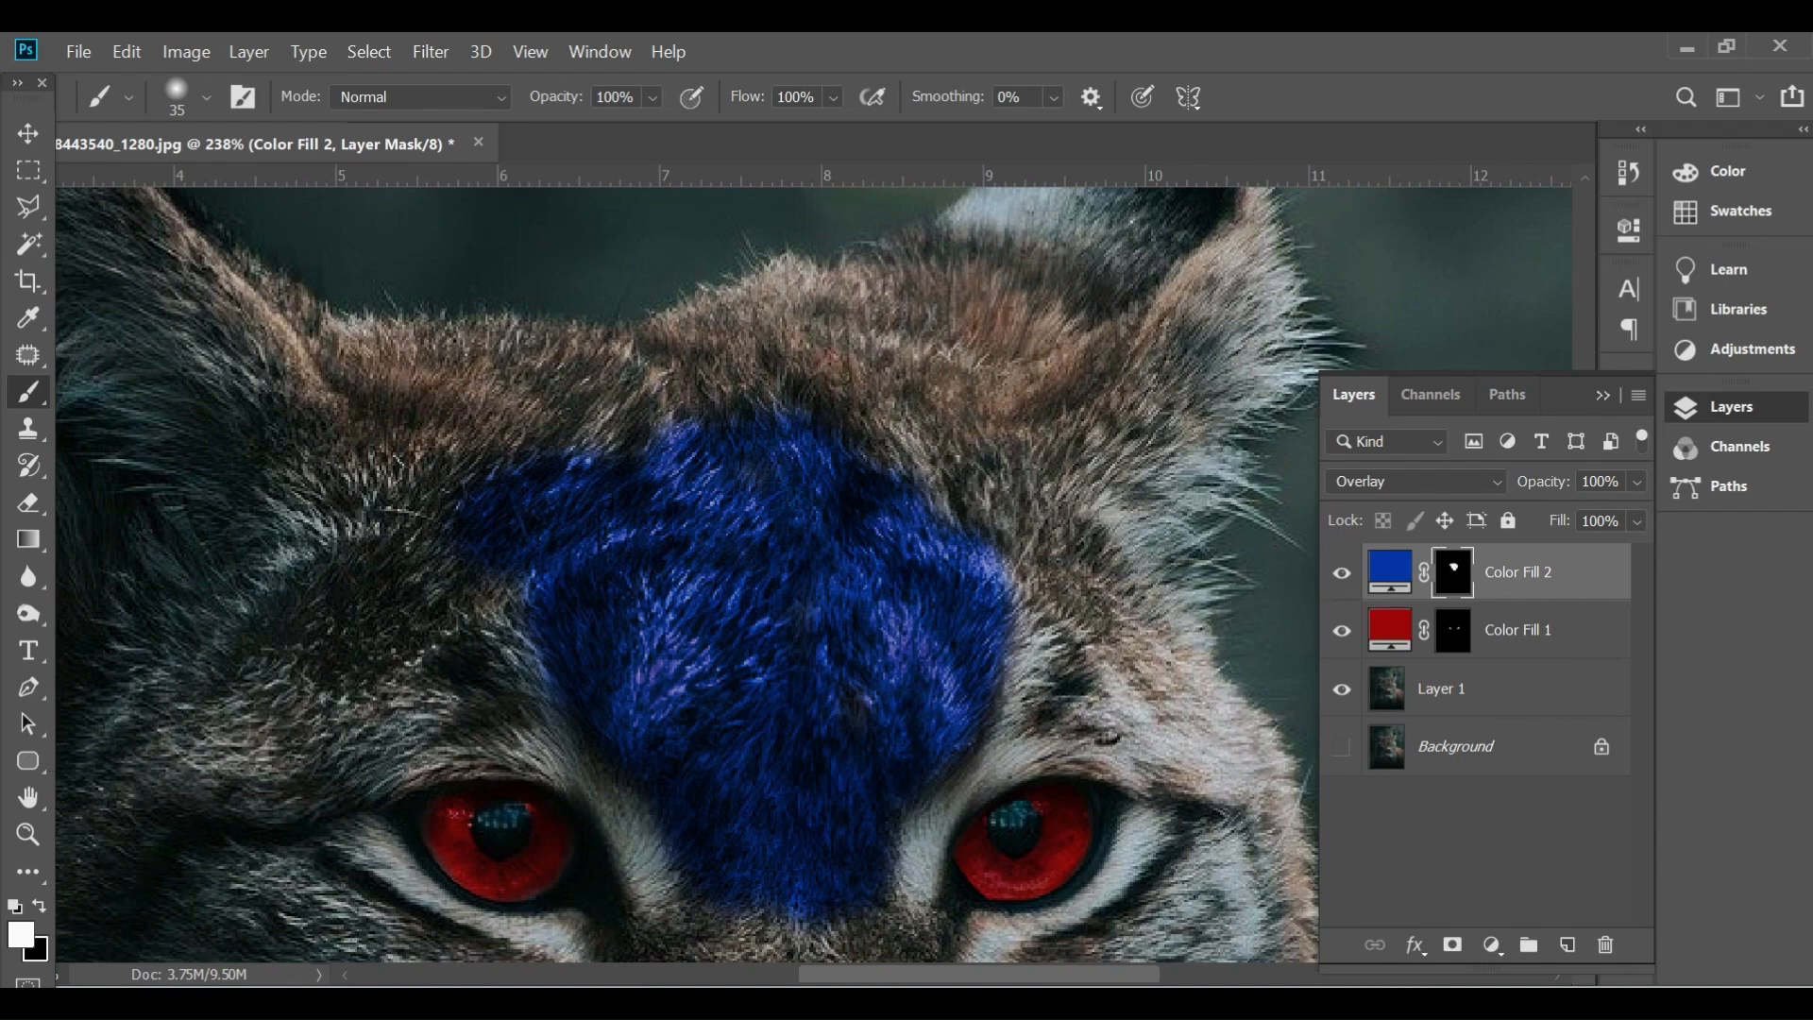
Change the blue fill layer's colour to orange-yellow d38b01.
click(1371, 576)
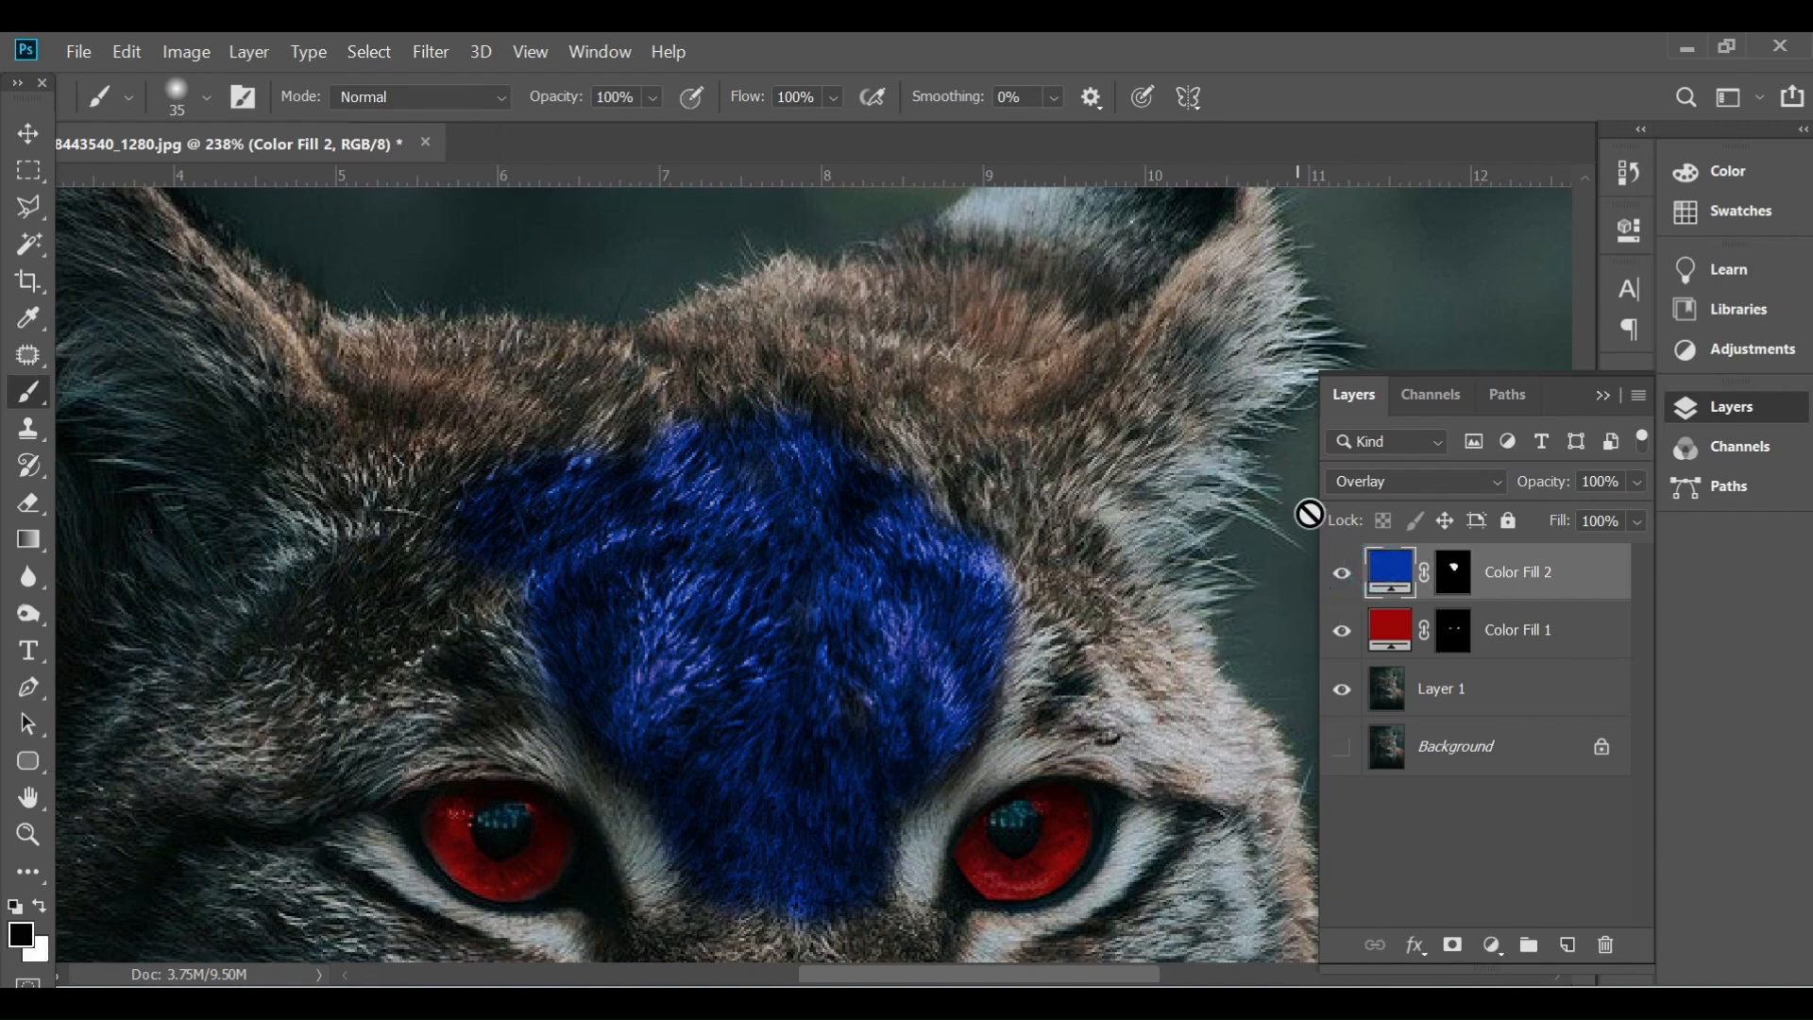
double_click(1390, 586)
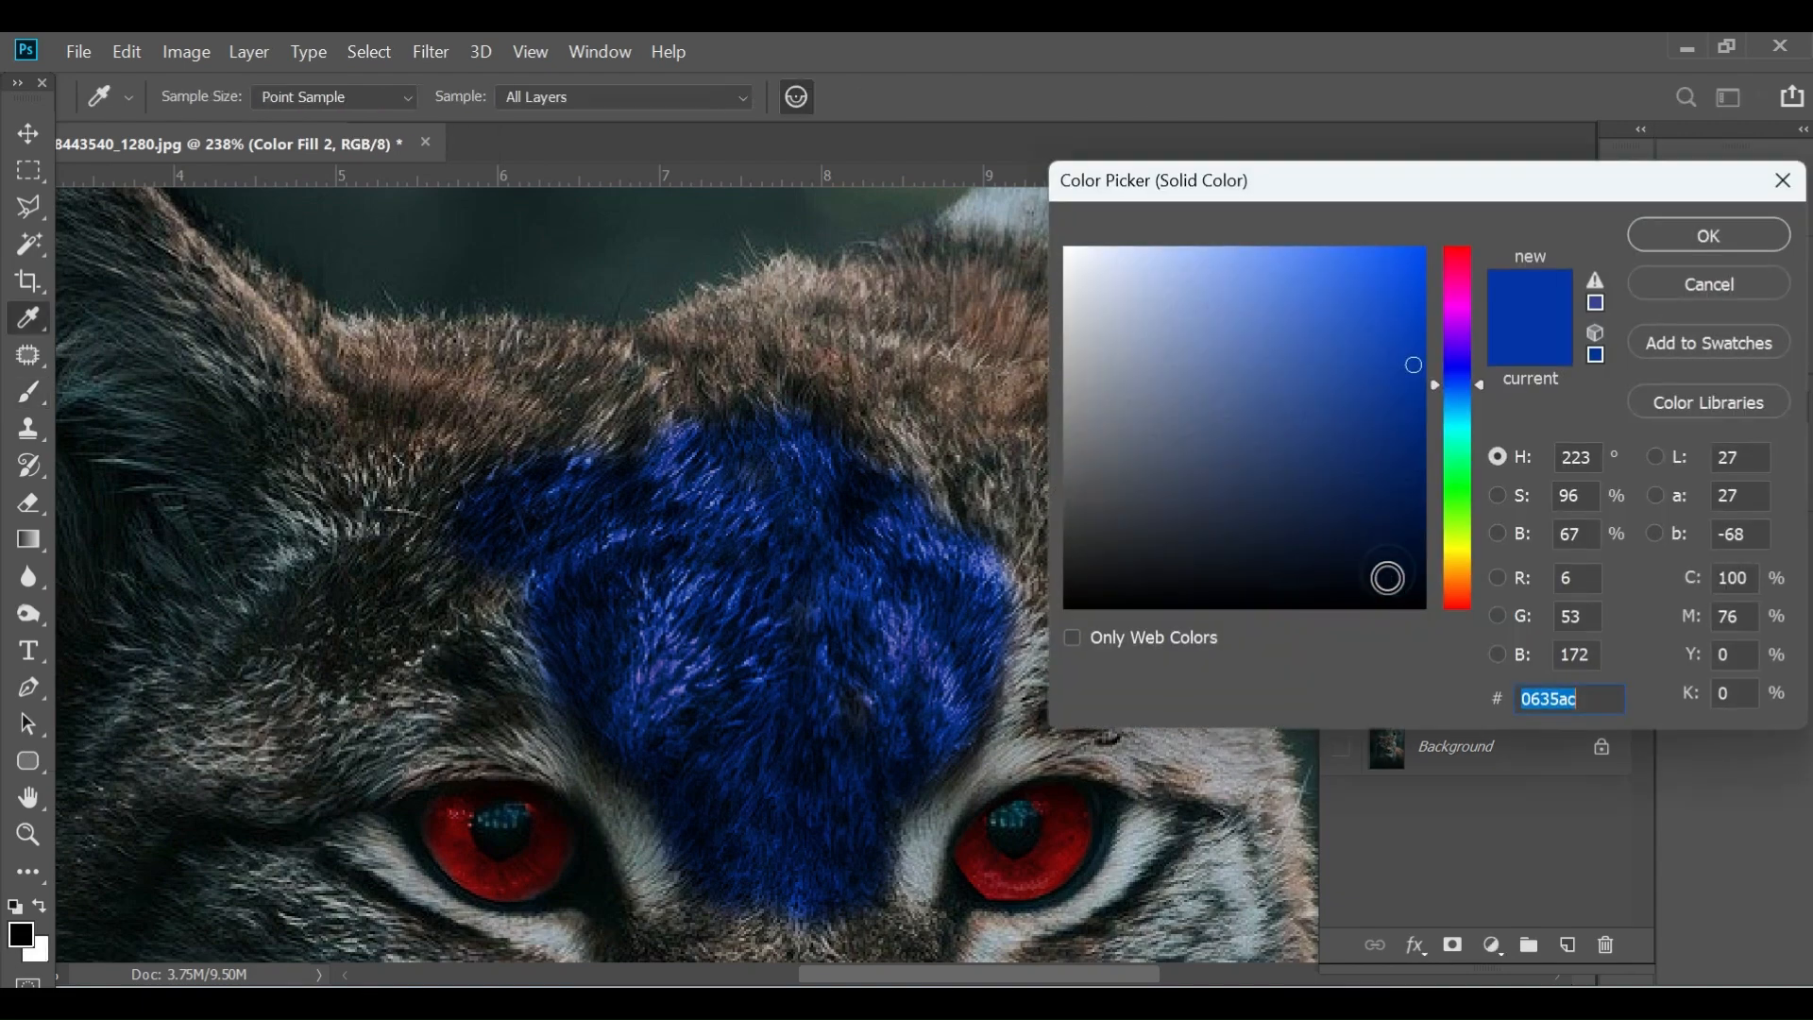
drag(1451, 506, 1459, 568)
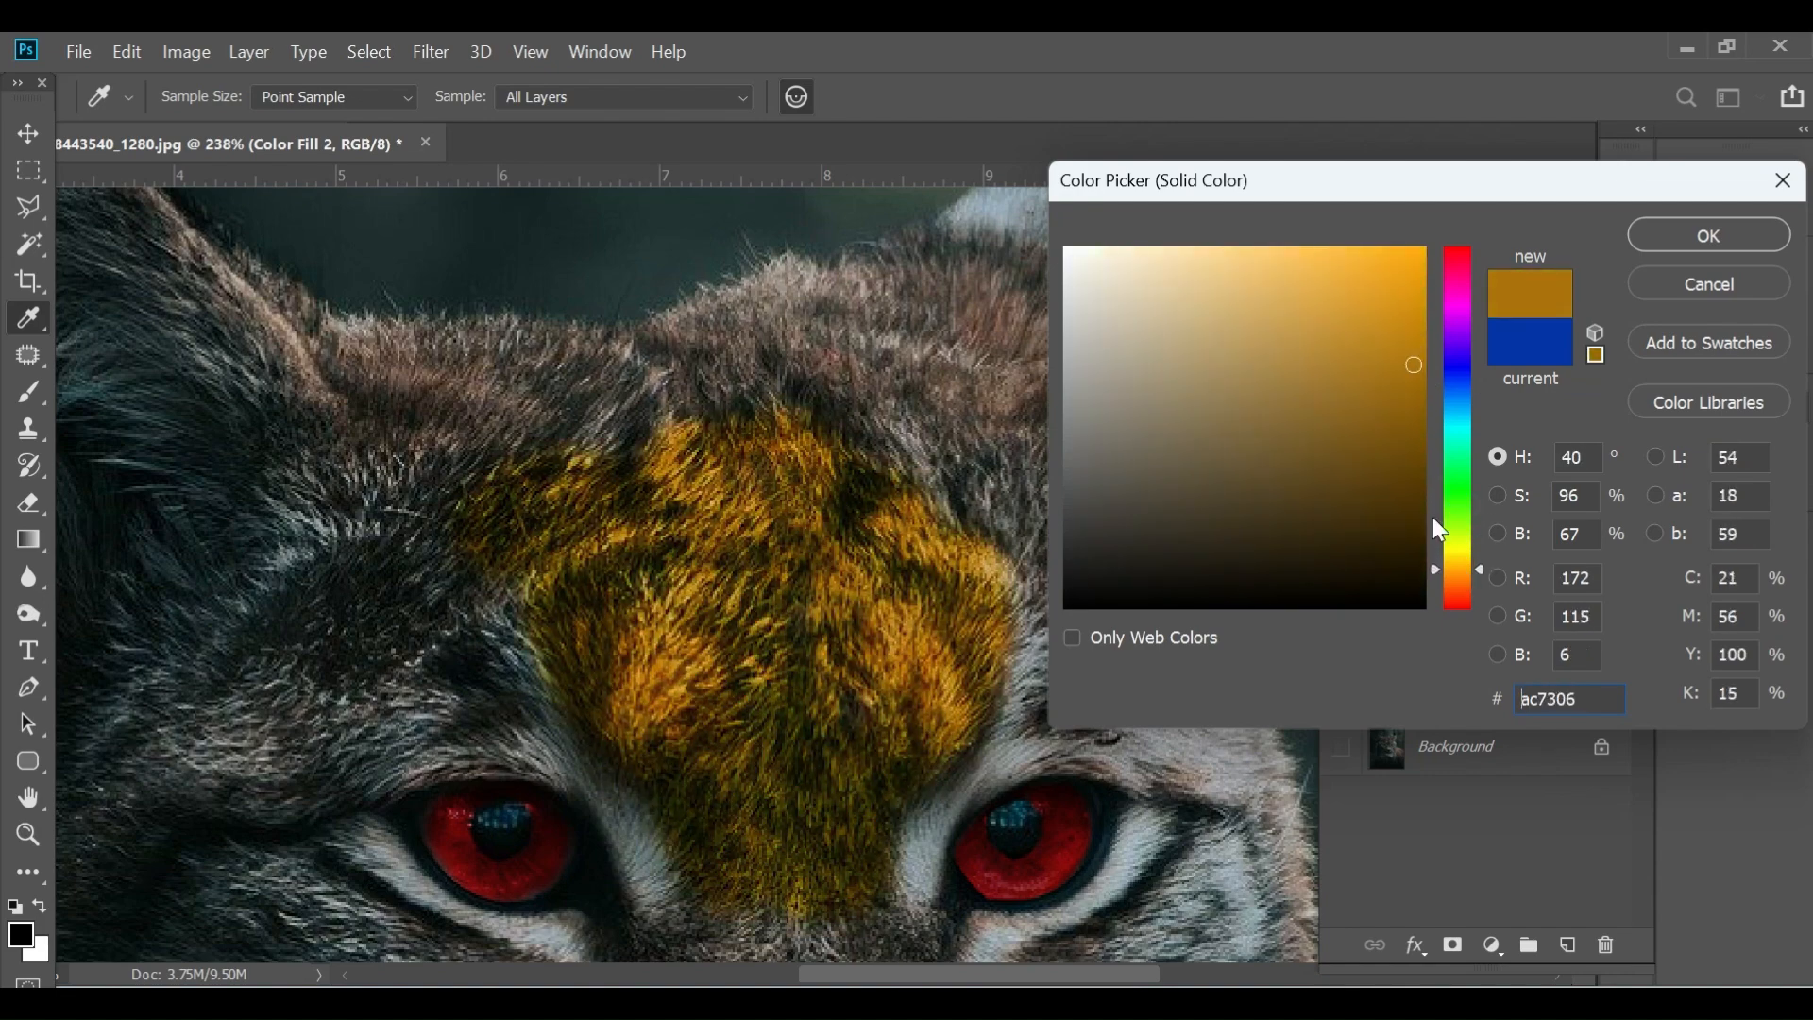
click(1416, 312)
drag(1417, 312, 1425, 313)
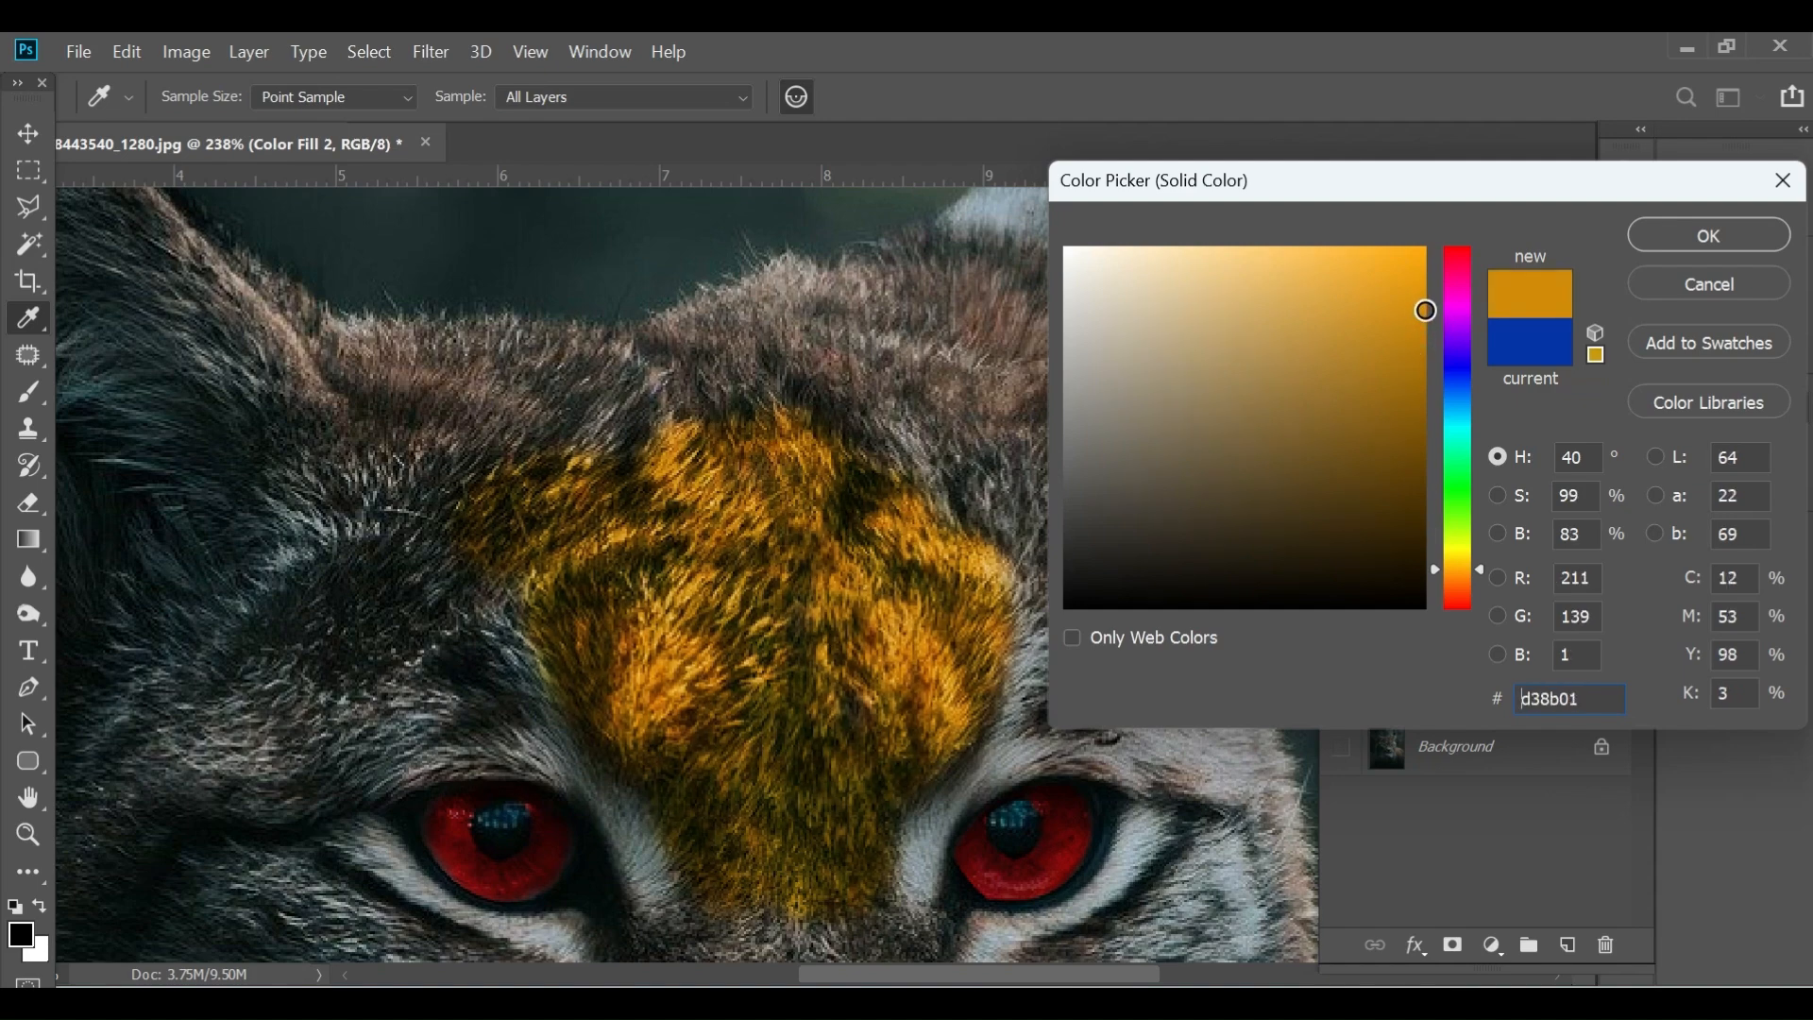
click(1669, 226)
Paint white on the orange fill layer's mask over the upper forehead, the right-hand brow and the right-hand ear.
scroll(667, 514, down, 3)
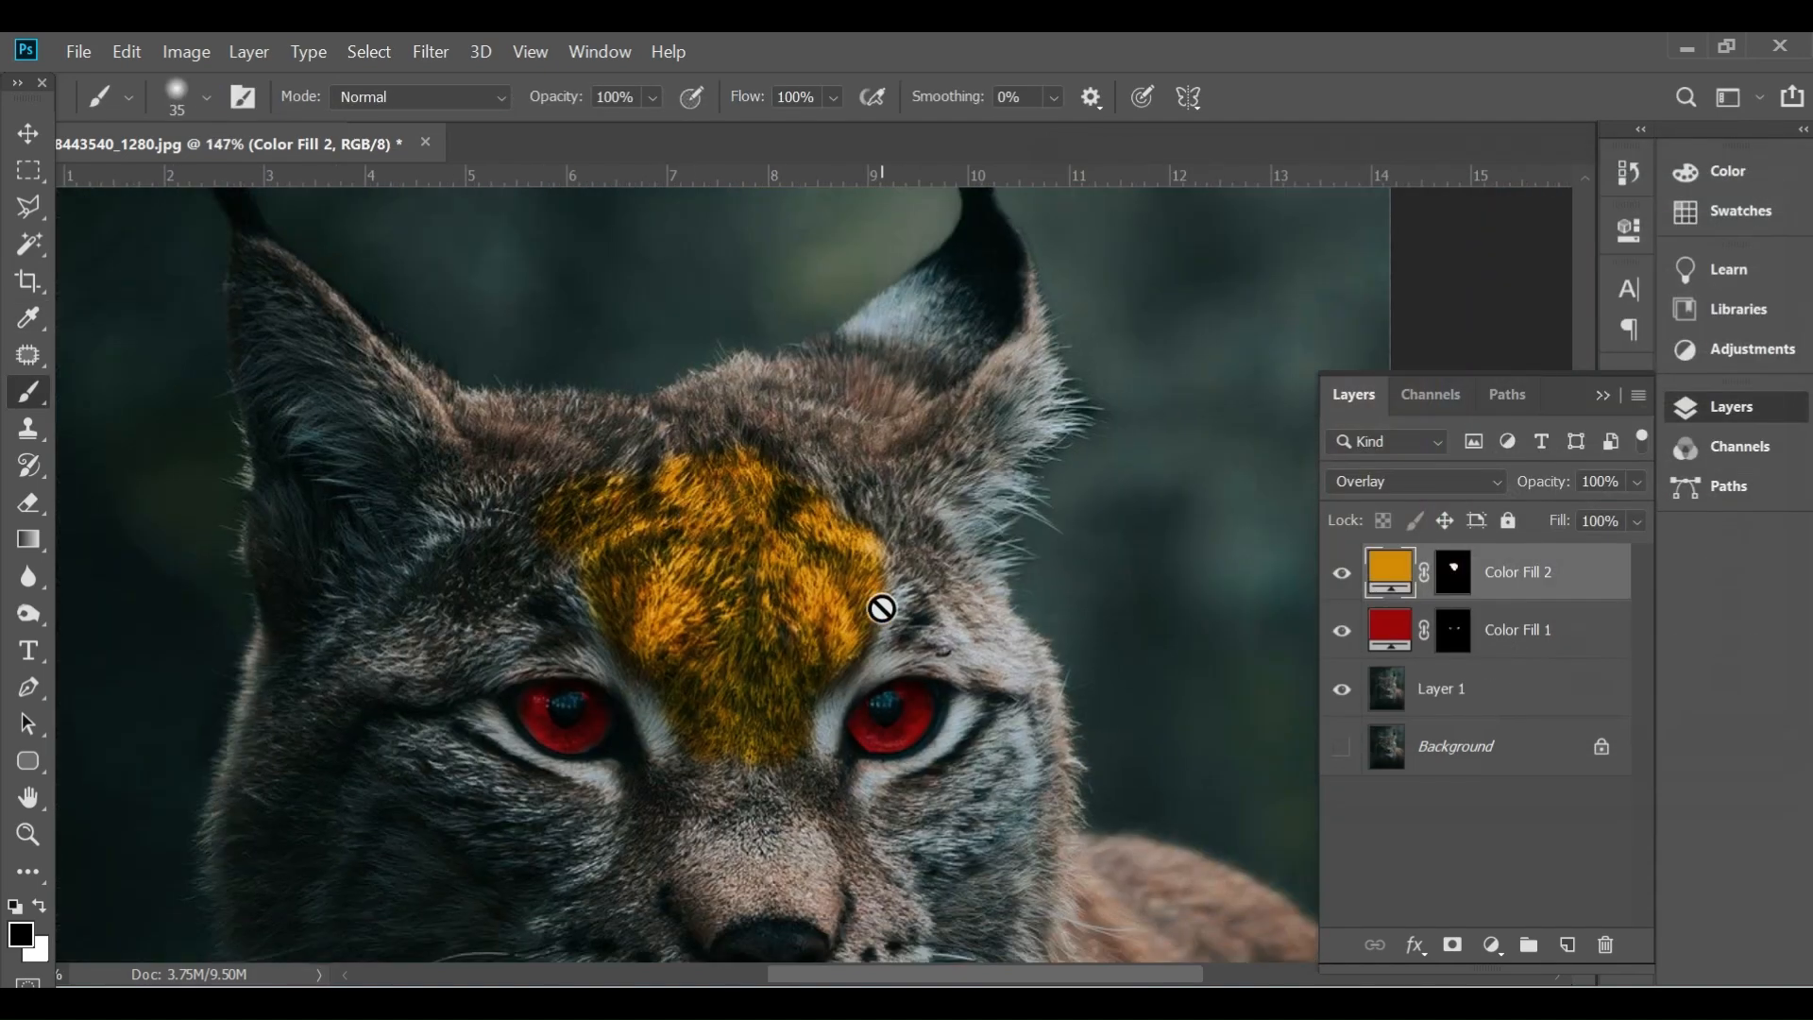
click(1455, 573)
key(x)
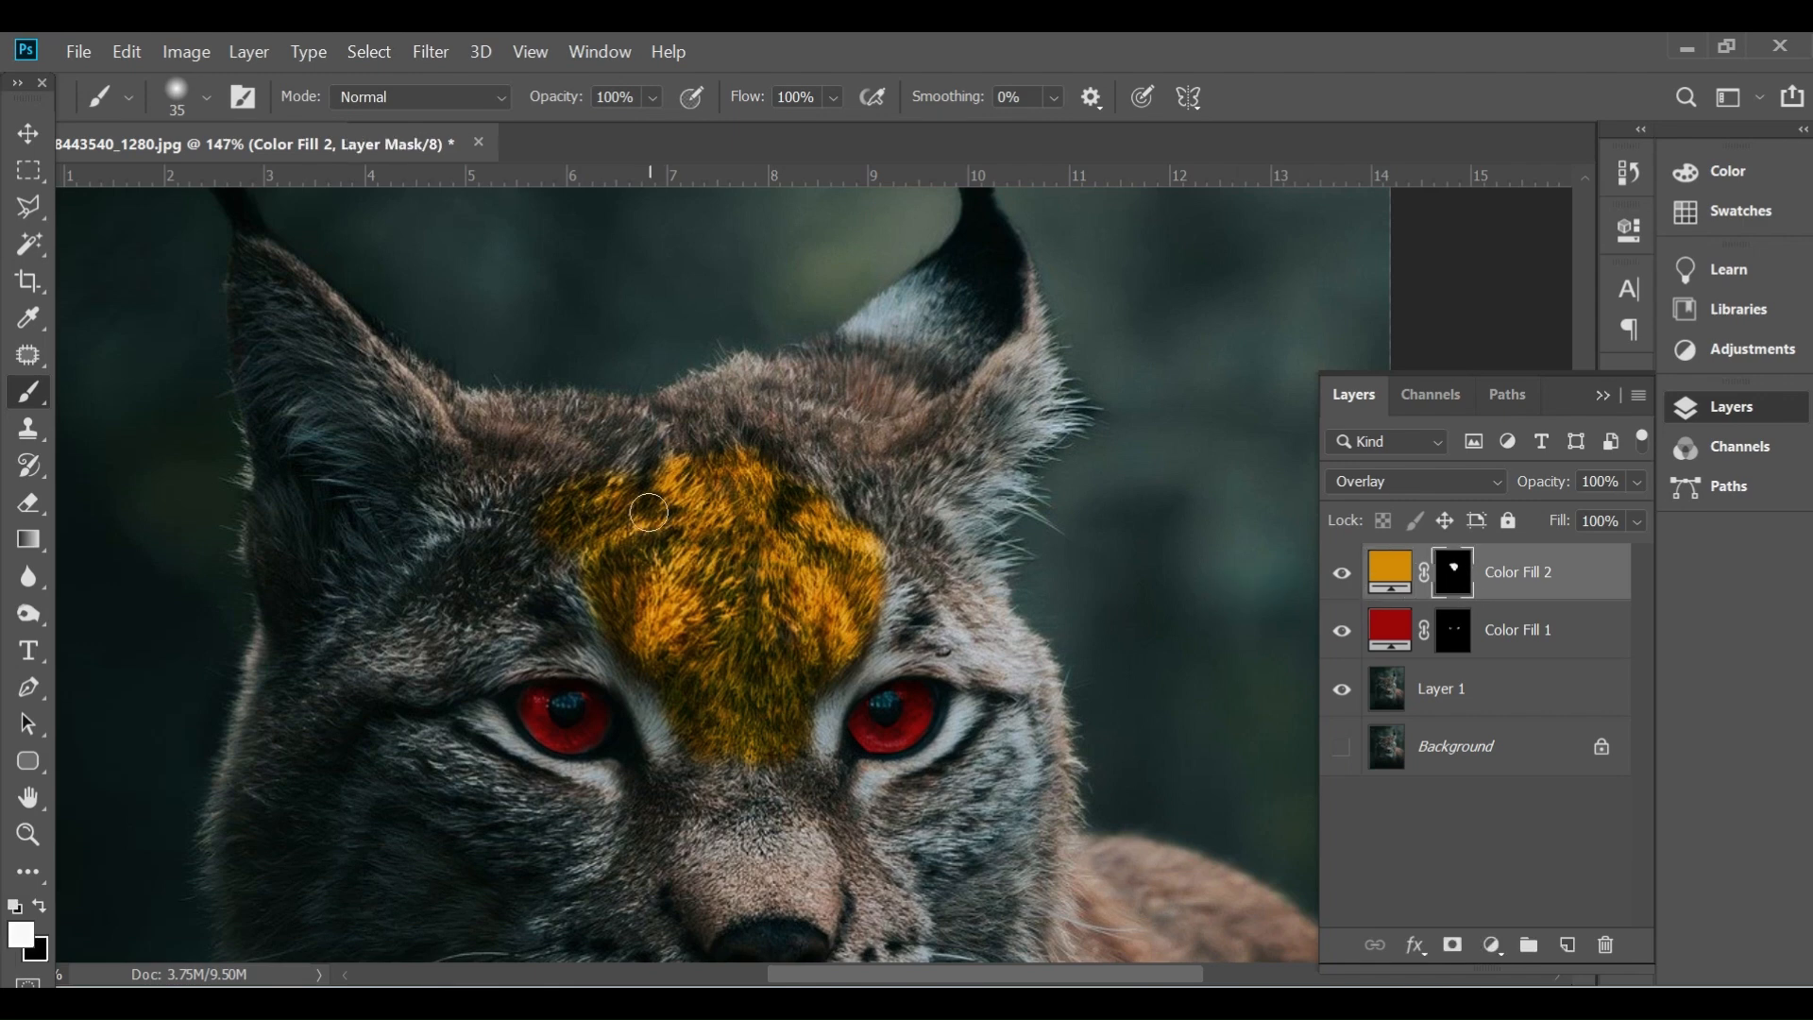
mouse_move(598, 462)
mouse_down()
mouse_move(740, 403)
mouse_move(706, 424)
mouse_move(752, 377)
mouse_move(698, 403)
mouse_move(910, 401)
mouse_move(845, 425)
mouse_move(853, 459)
mouse_move(796, 443)
mouse_move(854, 446)
mouse_move(864, 535)
mouse_move(935, 444)
mouse_move(898, 543)
mouse_move(964, 439)
mouse_move(896, 595)
mouse_move(904, 552)
mouse_move(892, 610)
mouse_move(923, 608)
mouse_move(861, 635)
mouse_move(922, 631)
mouse_move(844, 703)
mouse_up()
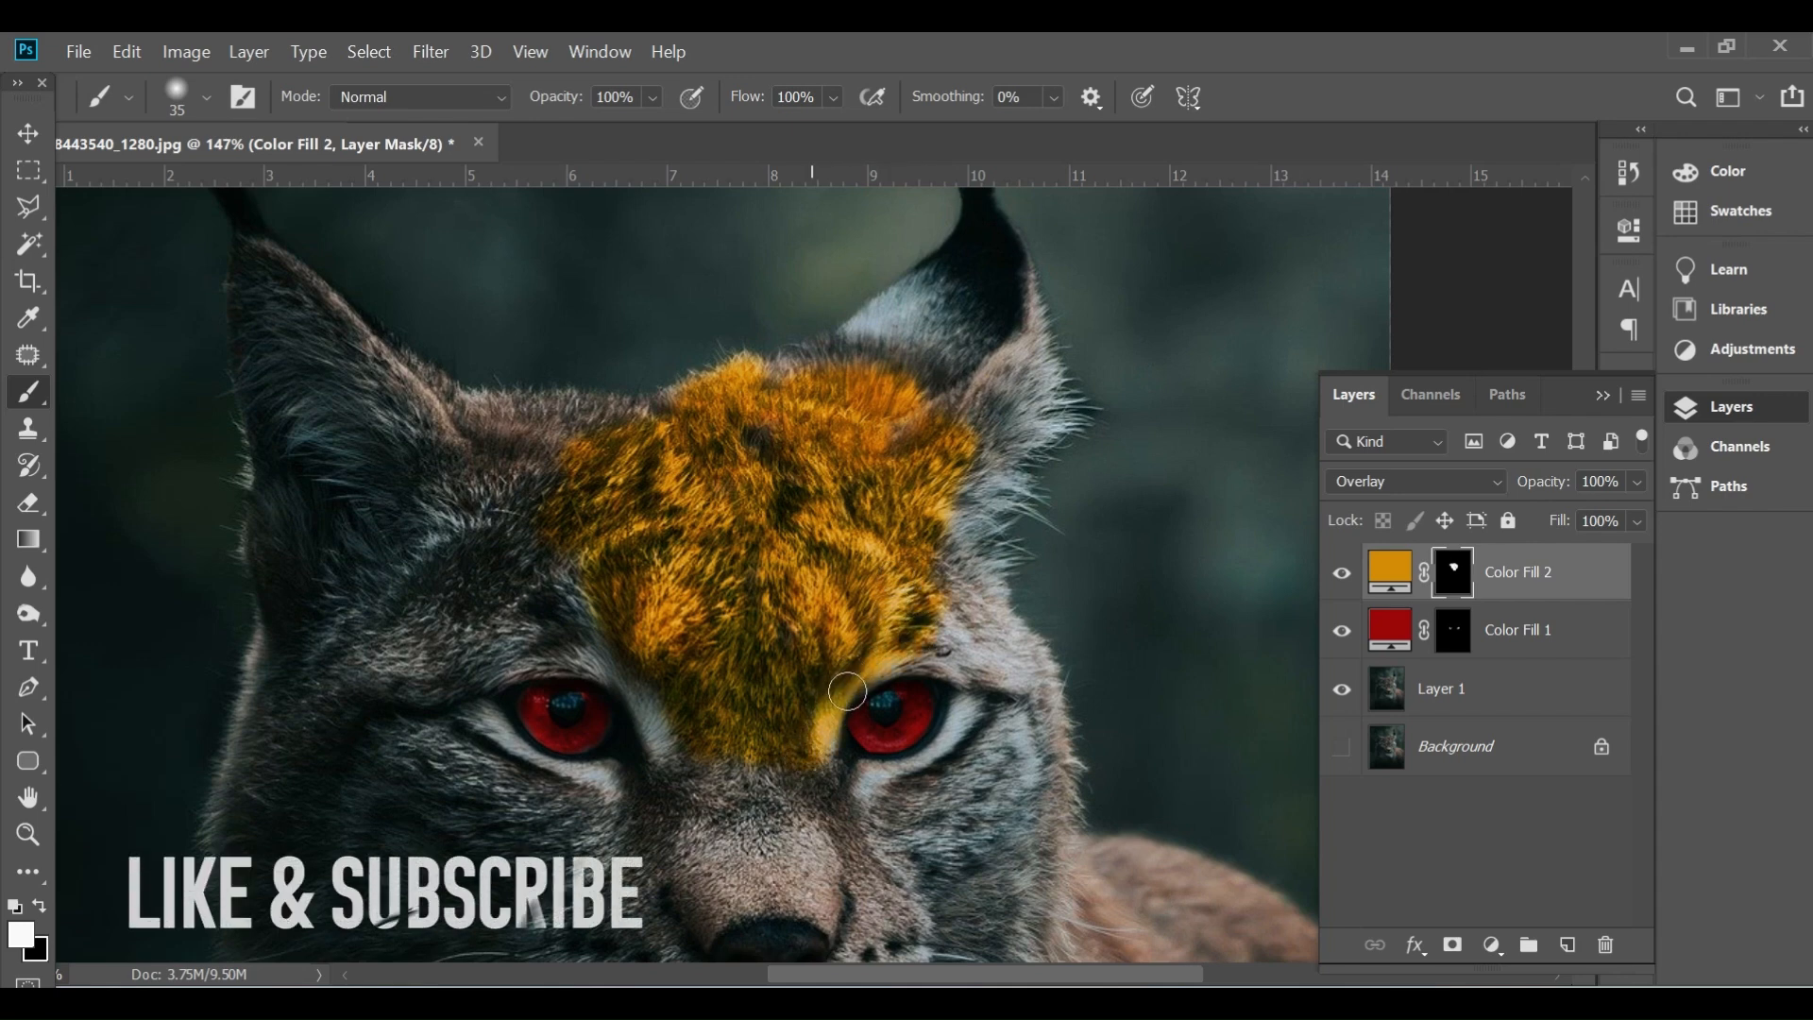
drag(965, 649, 995, 657)
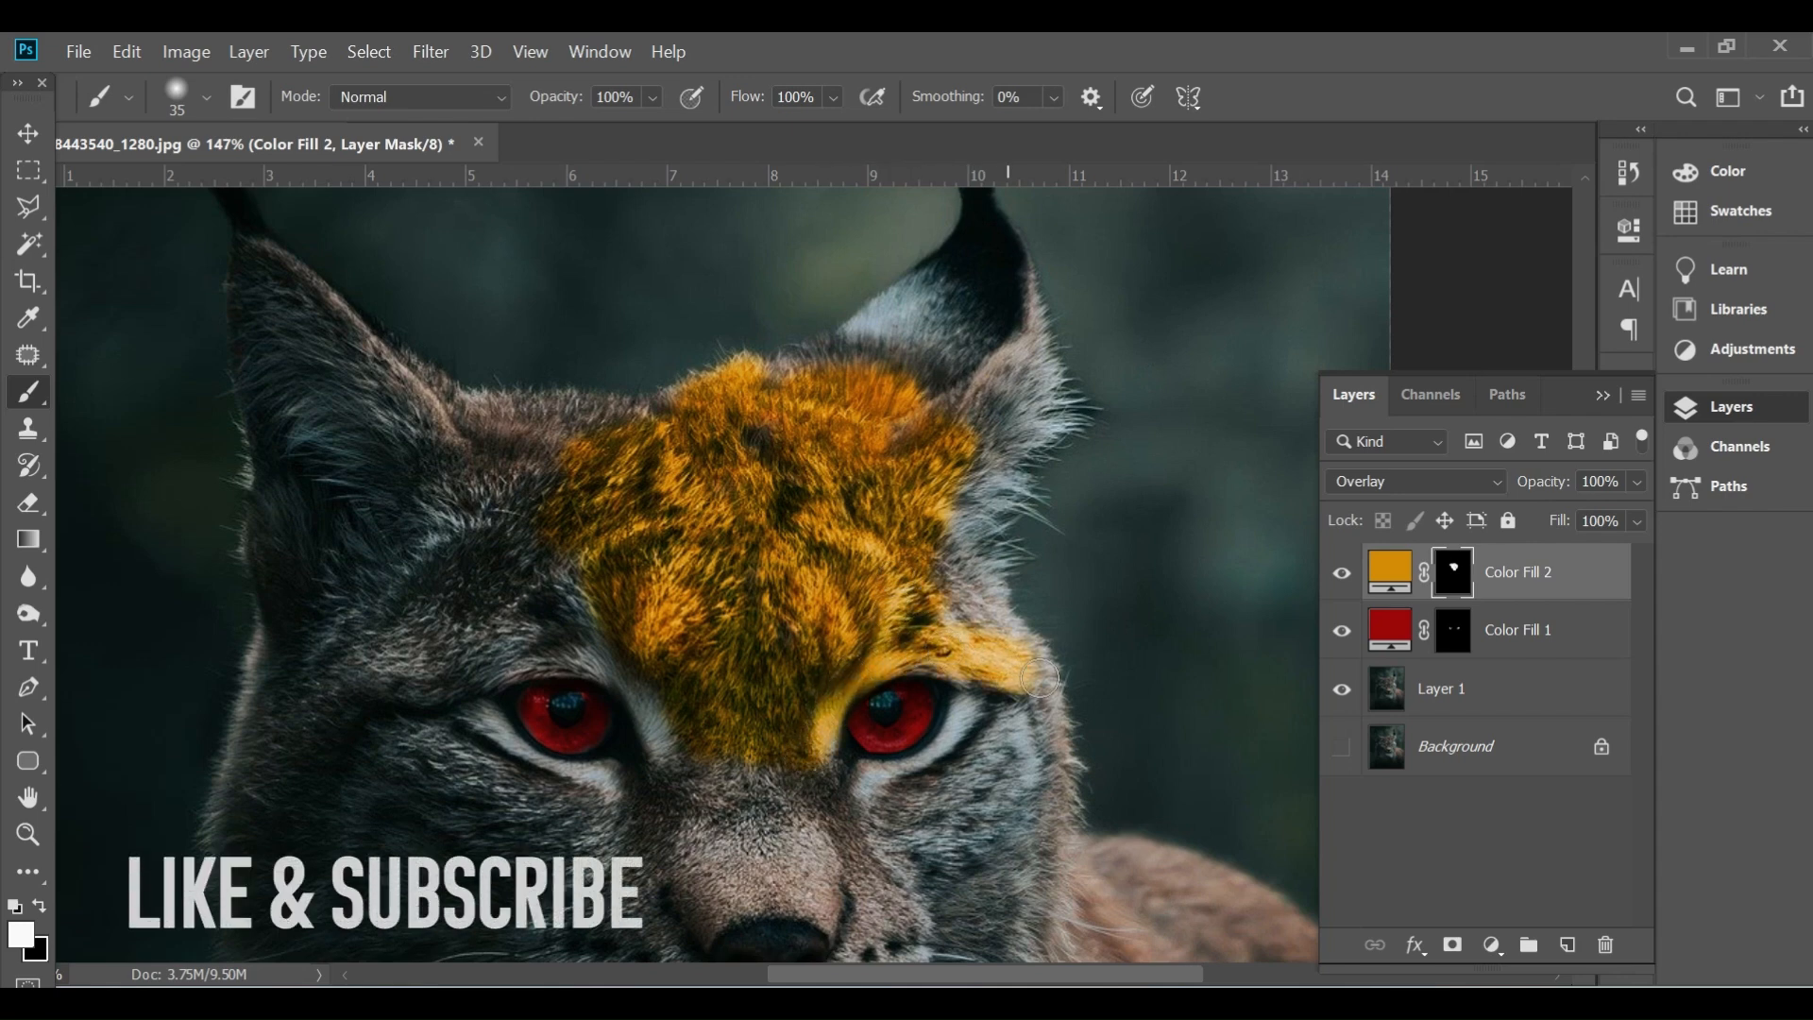
drag(971, 586, 964, 603)
mouse_move(942, 420)
mouse_down()
mouse_move(936, 517)
mouse_move(982, 437)
mouse_move(982, 542)
mouse_up()
mouse_move(1026, 425)
mouse_down()
mouse_move(1032, 384)
mouse_move(959, 434)
mouse_move(1025, 339)
mouse_move(953, 374)
mouse_move(1003, 288)
mouse_move(927, 338)
mouse_move(831, 351)
mouse_move(950, 275)
mouse_up()
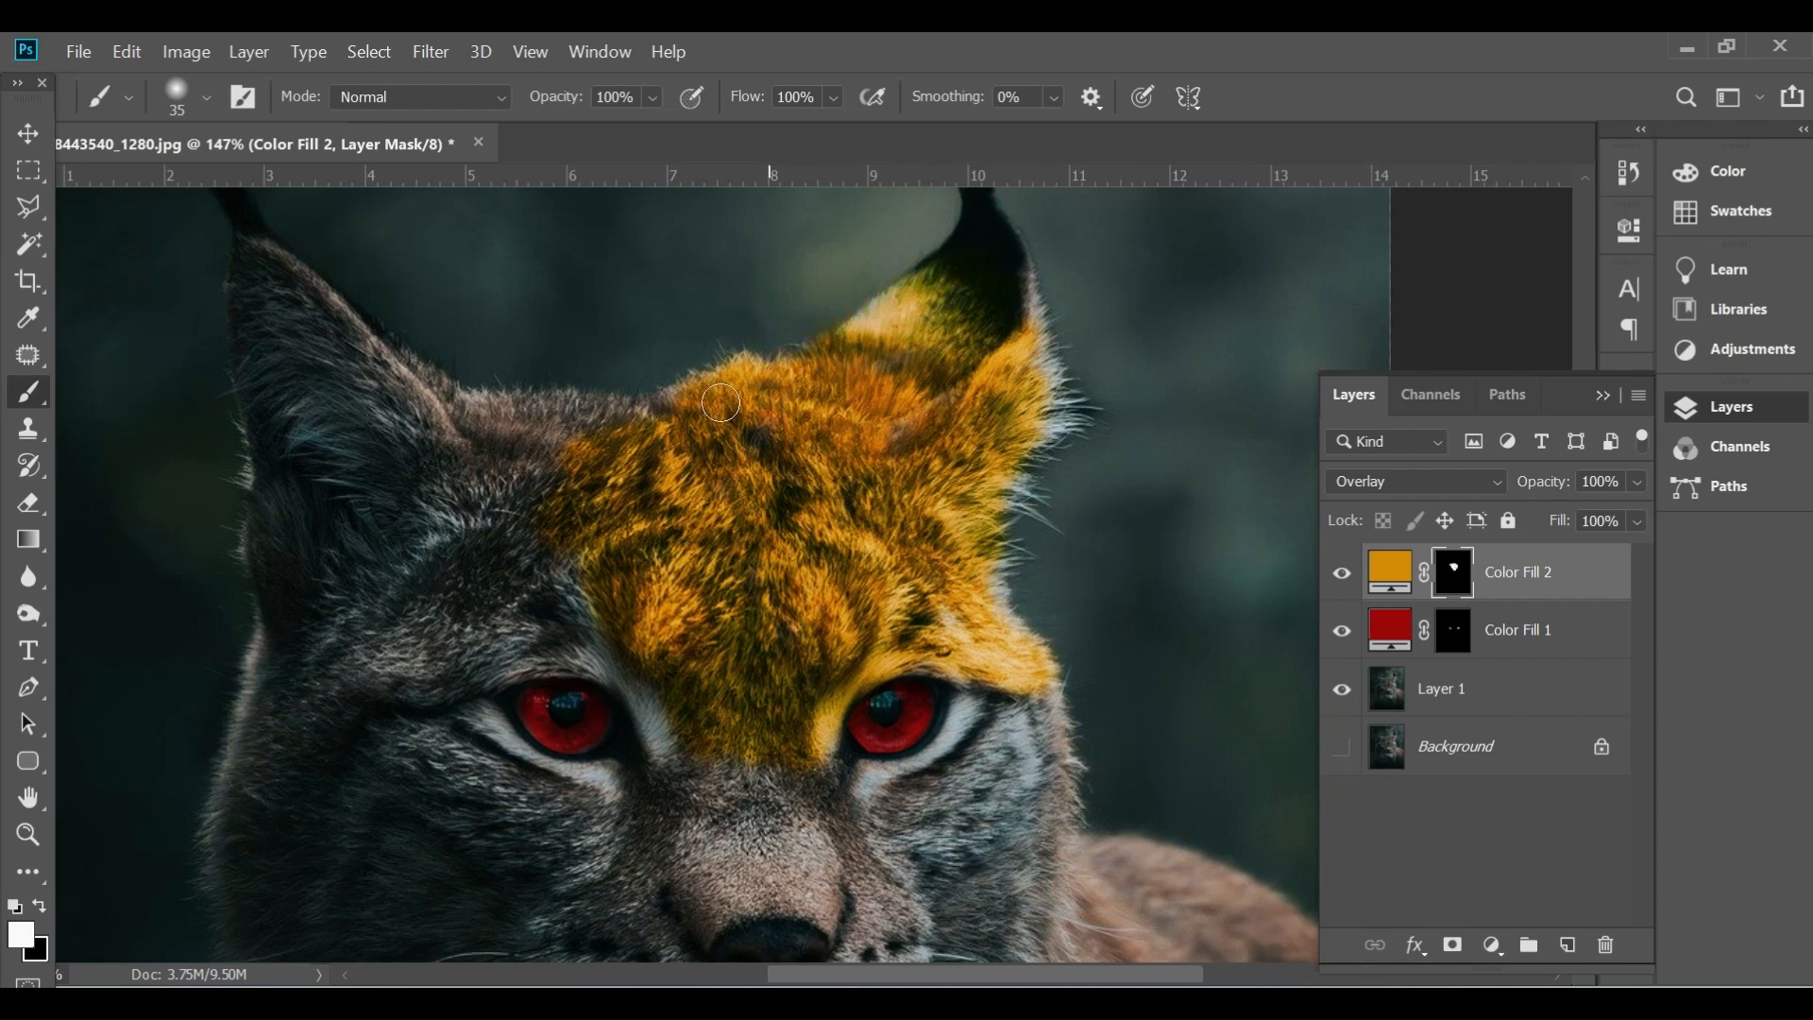
Extend the orange on the mask over the left-hand side of the forehead, the left-hand brow and the left-hand ear.
mouse_move(668, 410)
mouse_down()
mouse_move(609, 430)
mouse_move(485, 416)
mouse_move(556, 407)
mouse_move(606, 428)
mouse_move(482, 435)
mouse_move(431, 411)
mouse_move(459, 401)
mouse_move(540, 492)
mouse_move(512, 490)
mouse_move(521, 470)
mouse_move(435, 511)
mouse_move(528, 527)
mouse_move(386, 586)
mouse_up()
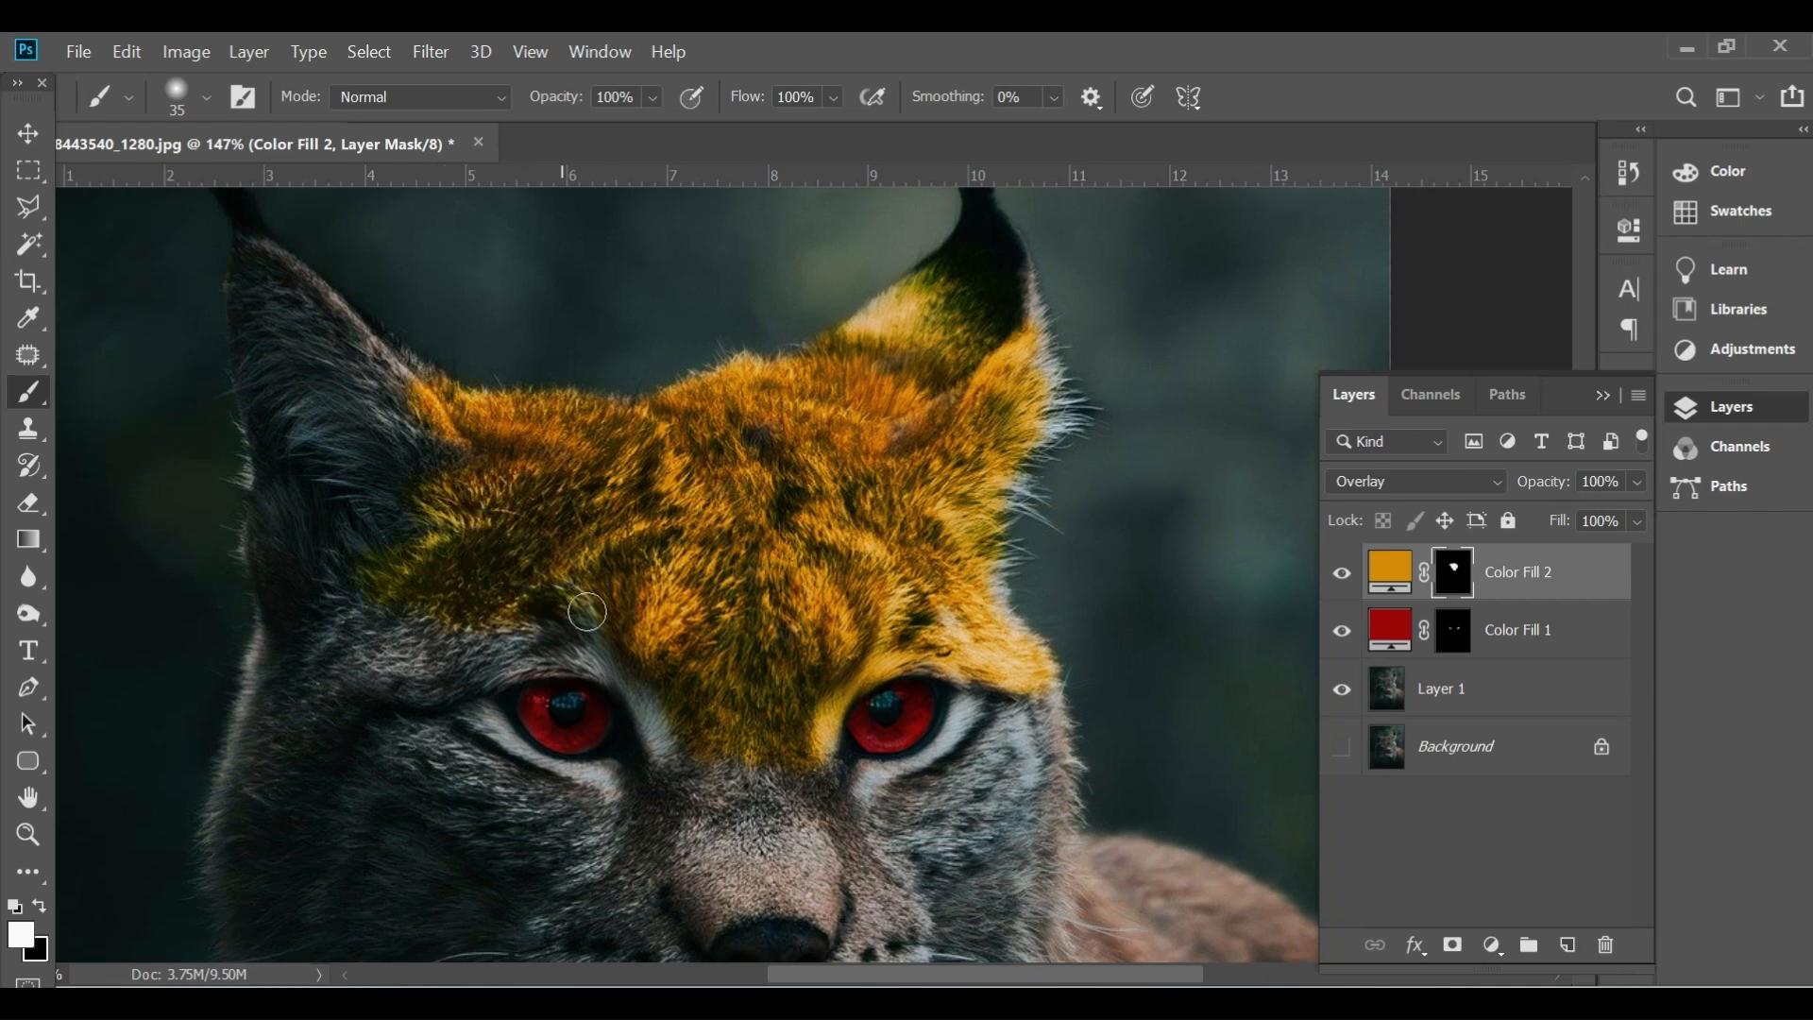
mouse_move(610, 660)
mouse_down()
mouse_move(657, 723)
mouse_move(654, 695)
mouse_up()
mouse_move(532, 661)
mouse_down()
mouse_move(415, 678)
mouse_move(348, 607)
mouse_move(380, 675)
mouse_move(397, 540)
mouse_move(391, 672)
mouse_up()
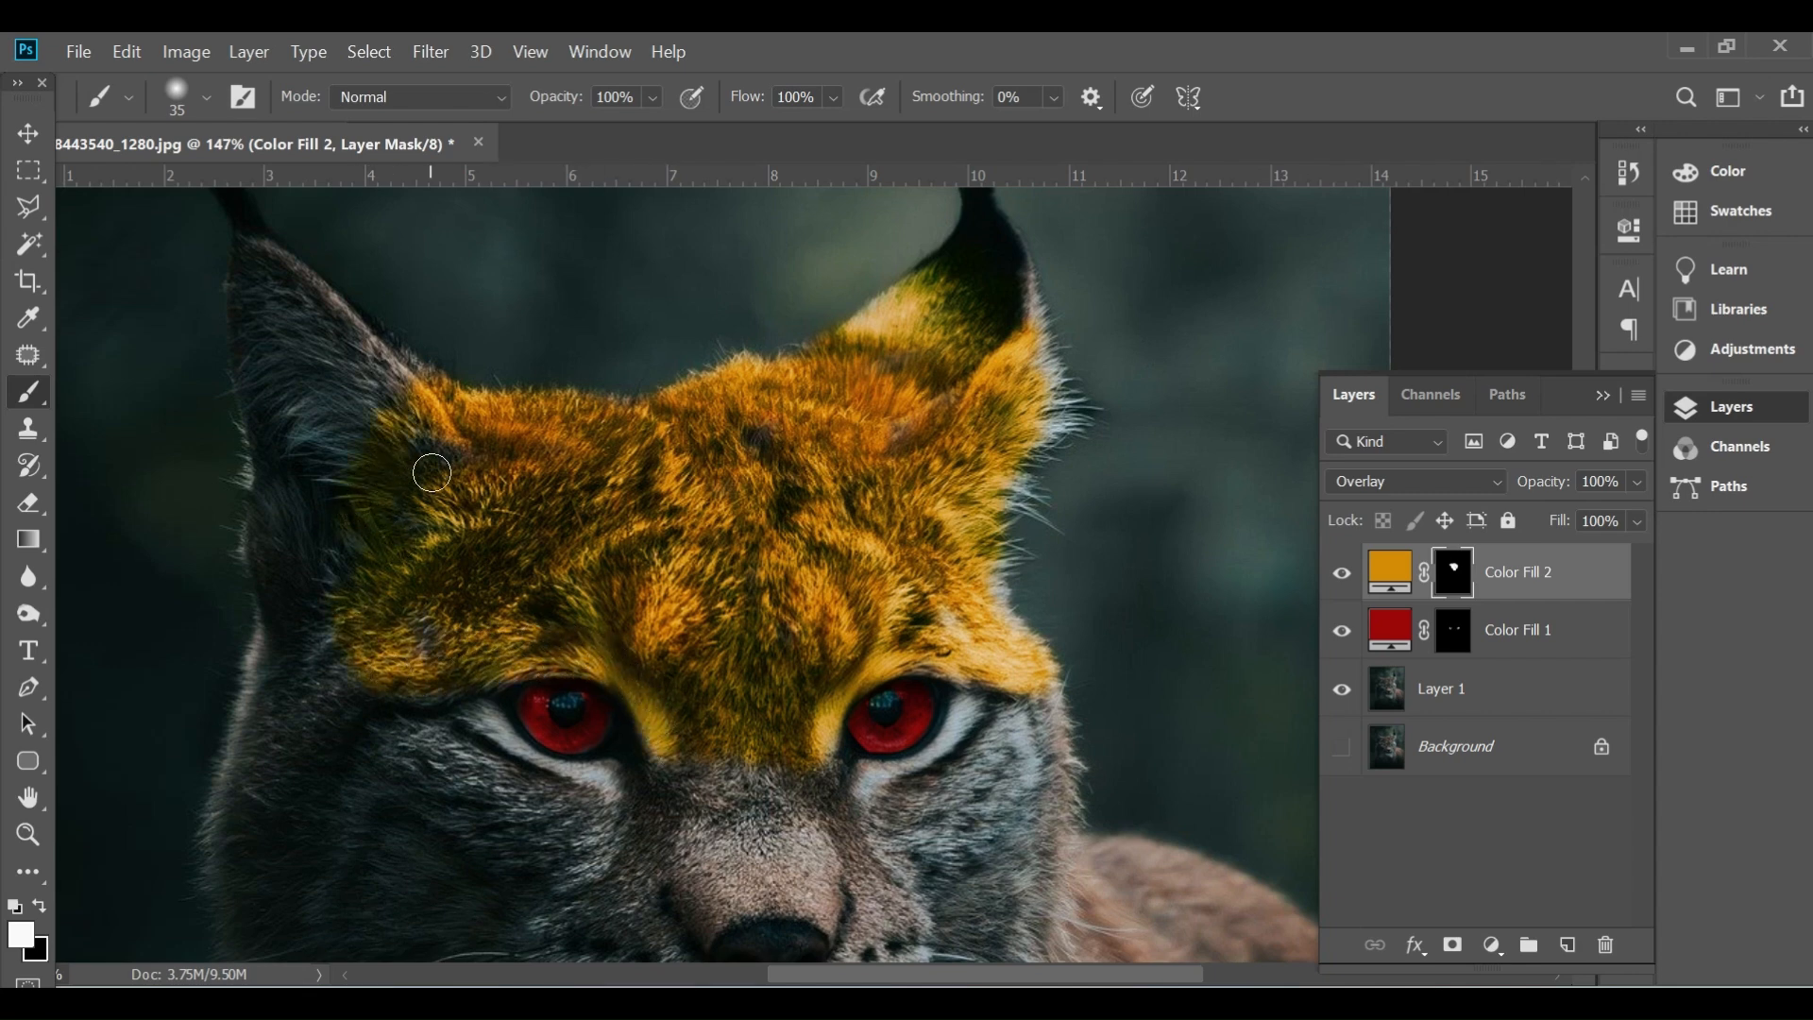
mouse_move(317, 314)
mouse_down()
mouse_move(376, 341)
mouse_move(452, 421)
mouse_up()
mouse_move(332, 322)
mouse_down()
mouse_move(284, 271)
mouse_move(267, 296)
mouse_move(320, 457)
mouse_move(264, 279)
mouse_move(284, 524)
mouse_move(318, 494)
mouse_up()
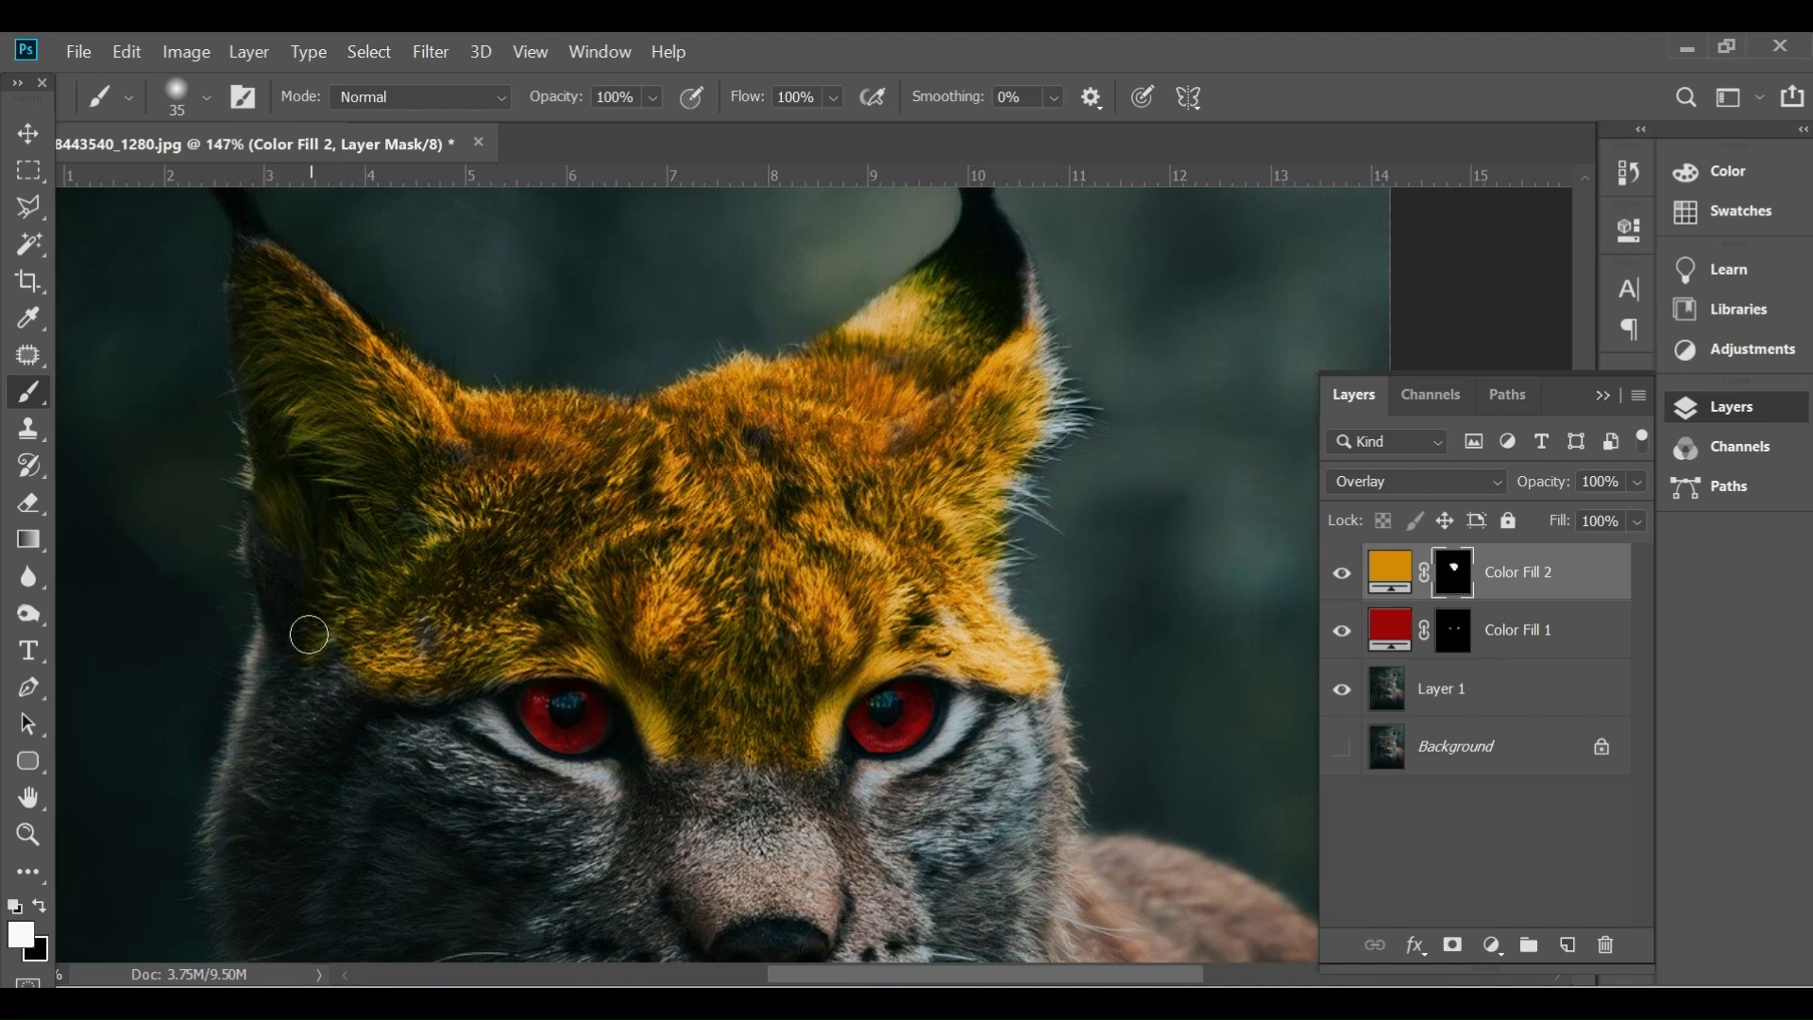
Paint the orange fill layer's mask white over both cheeks, the fur below the eyes, the nose bridge and the upper muzzle.
mouse_move(288, 725)
mouse_down()
mouse_move(295, 673)
mouse_move(243, 848)
mouse_move(297, 681)
mouse_move(367, 678)
mouse_up()
drag(339, 741, 458, 425)
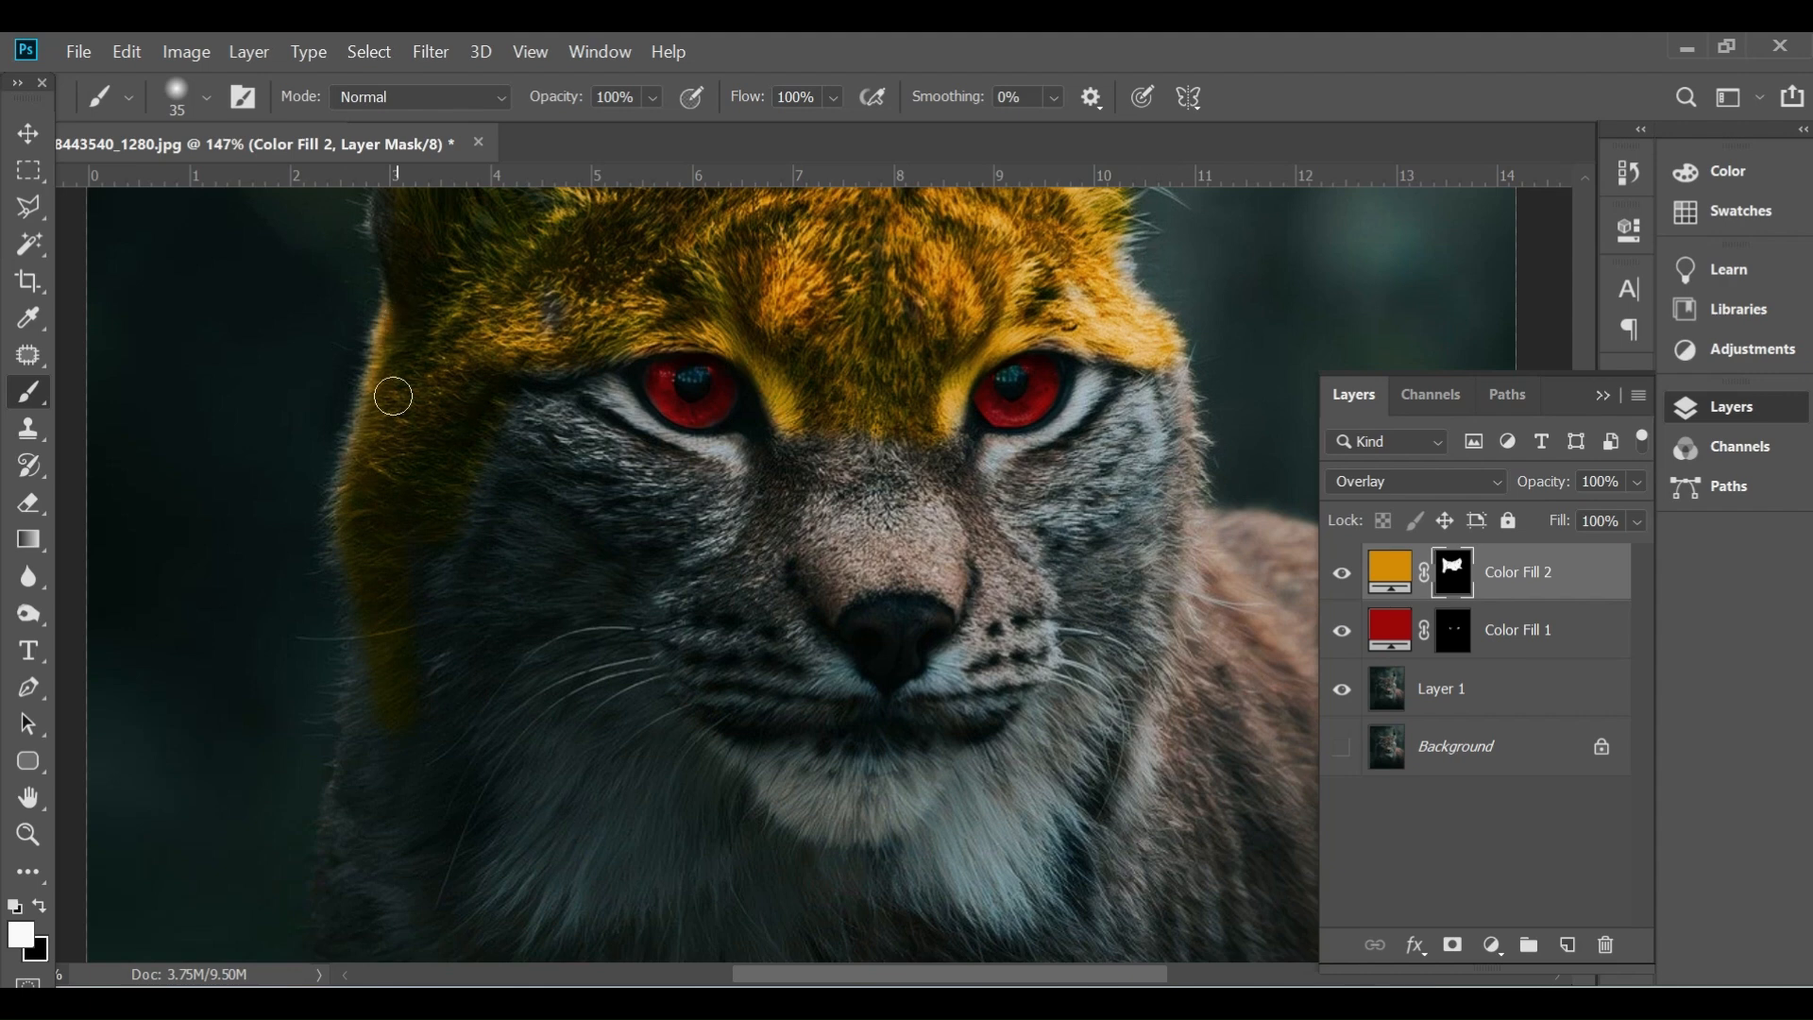
drag(368, 690, 348, 868)
mouse_move(464, 726)
mouse_down()
mouse_move(477, 545)
mouse_move(478, 829)
mouse_move(530, 505)
mouse_move(493, 838)
mouse_move(547, 699)
mouse_move(538, 455)
mouse_move(559, 762)
mouse_move(581, 491)
mouse_move(551, 400)
mouse_move(658, 470)
mouse_move(576, 394)
mouse_move(722, 493)
mouse_move(710, 474)
mouse_move(746, 461)
mouse_move(649, 444)
mouse_move(593, 379)
mouse_move(647, 446)
mouse_move(742, 465)
mouse_move(747, 574)
mouse_move(797, 444)
mouse_move(778, 590)
mouse_move(853, 443)
mouse_move(850, 573)
mouse_move(846, 521)
mouse_move(824, 582)
mouse_move(882, 463)
mouse_move(895, 572)
mouse_move(888, 419)
mouse_move(950, 592)
mouse_move(928, 457)
mouse_move(971, 547)
mouse_move(963, 471)
mouse_move(1001, 599)
mouse_move(875, 566)
mouse_move(799, 628)
mouse_move(805, 658)
mouse_move(764, 642)
mouse_move(876, 694)
mouse_move(947, 683)
mouse_move(1024, 607)
mouse_move(938, 667)
mouse_up()
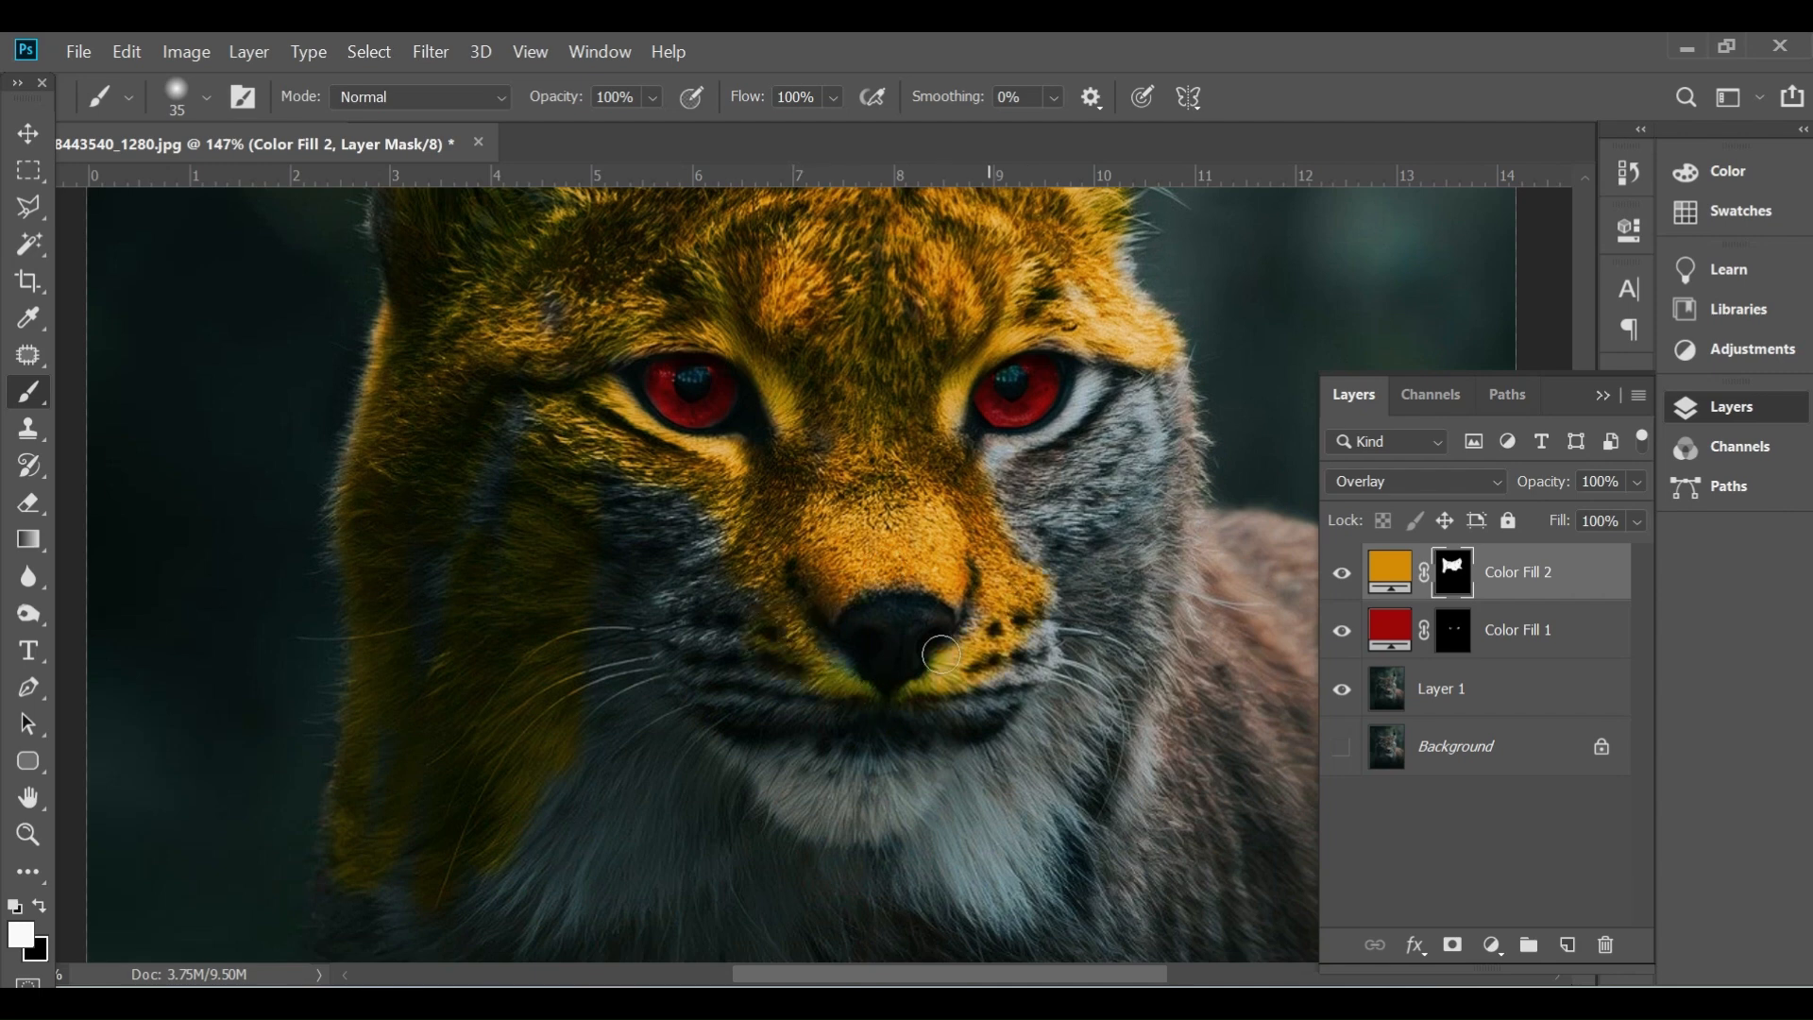
mouse_move(1020, 621)
mouse_down()
mouse_move(995, 671)
mouse_move(1025, 623)
mouse_move(1013, 503)
mouse_move(1025, 588)
mouse_move(1040, 478)
mouse_move(1106, 405)
mouse_move(1077, 459)
mouse_move(996, 466)
mouse_move(1077, 426)
mouse_move(1100, 369)
mouse_move(1079, 470)
mouse_move(1130, 415)
mouse_move(1095, 544)
mouse_move(1159, 366)
mouse_move(1129, 601)
mouse_up()
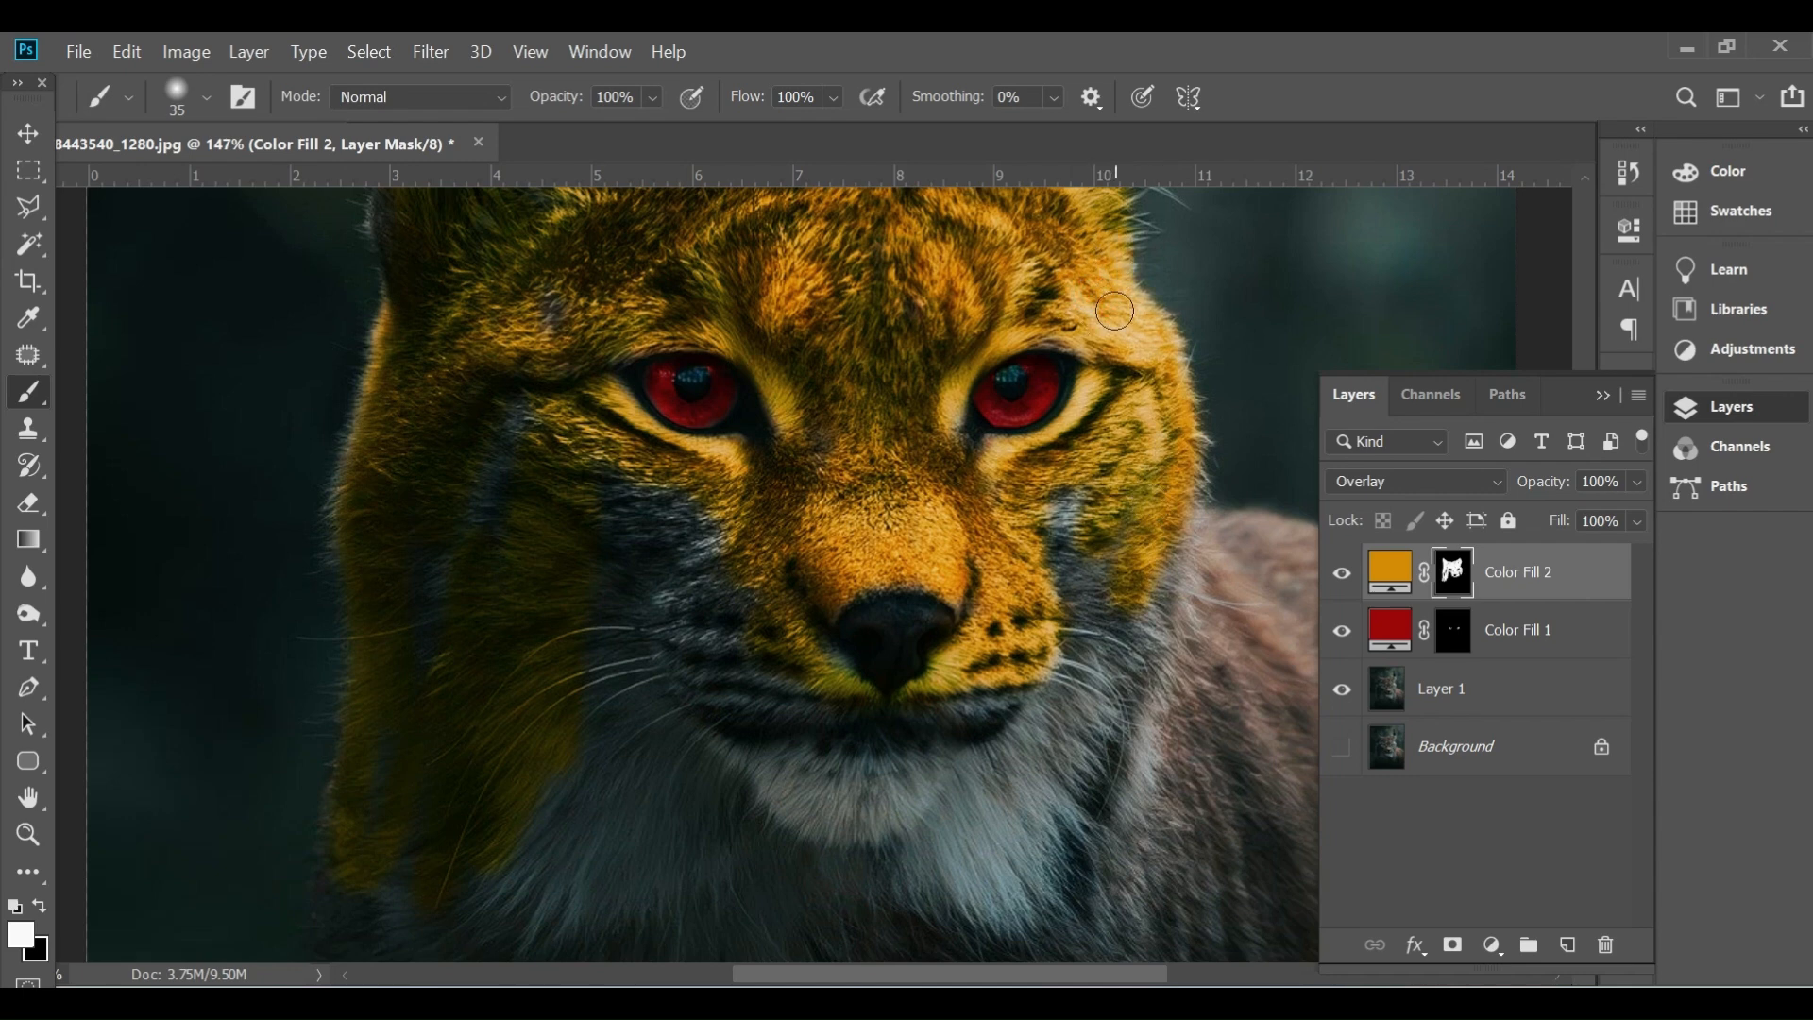
mouse_move(1175, 511)
mouse_down()
mouse_move(1125, 765)
mouse_move(1107, 808)
mouse_move(1143, 587)
mouse_move(1065, 831)
mouse_move(1059, 687)
mouse_move(1086, 542)
mouse_move(1096, 731)
mouse_up()
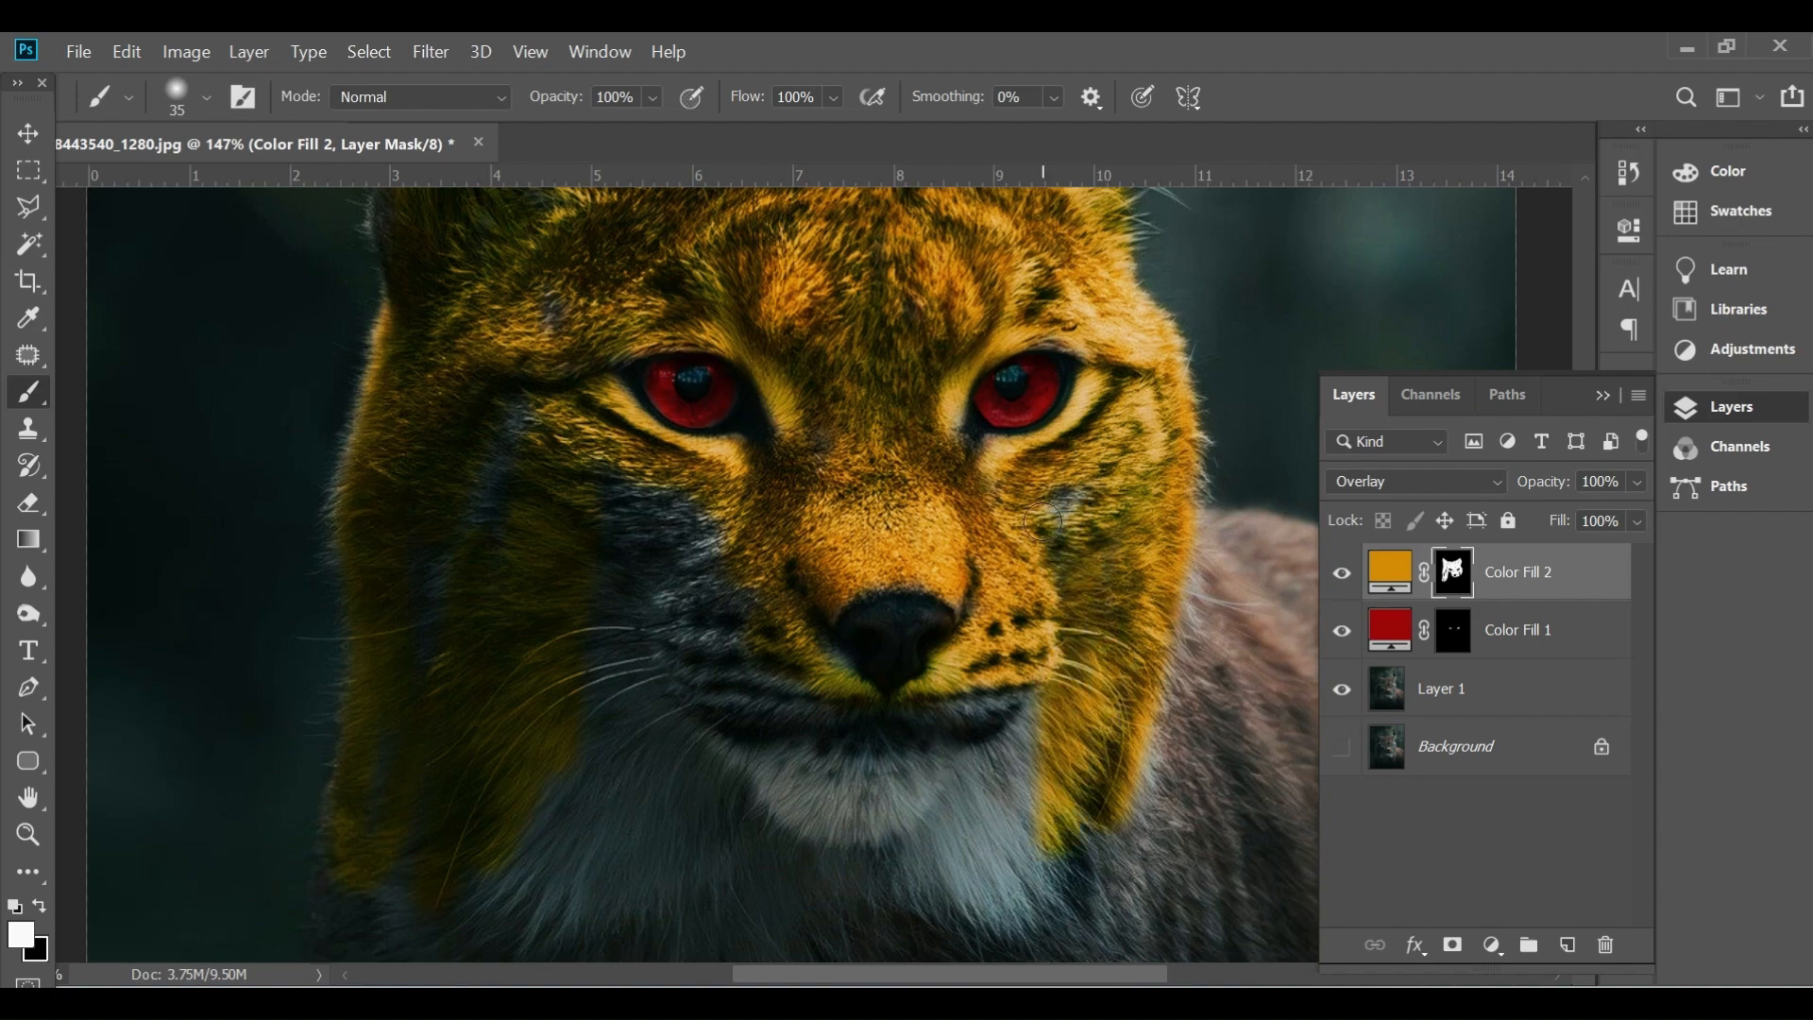
Enlarge the brush to 175 and paint the mask white over the chin, remaining cheek fur, chest and body.
scroll(979, 563, down, 9)
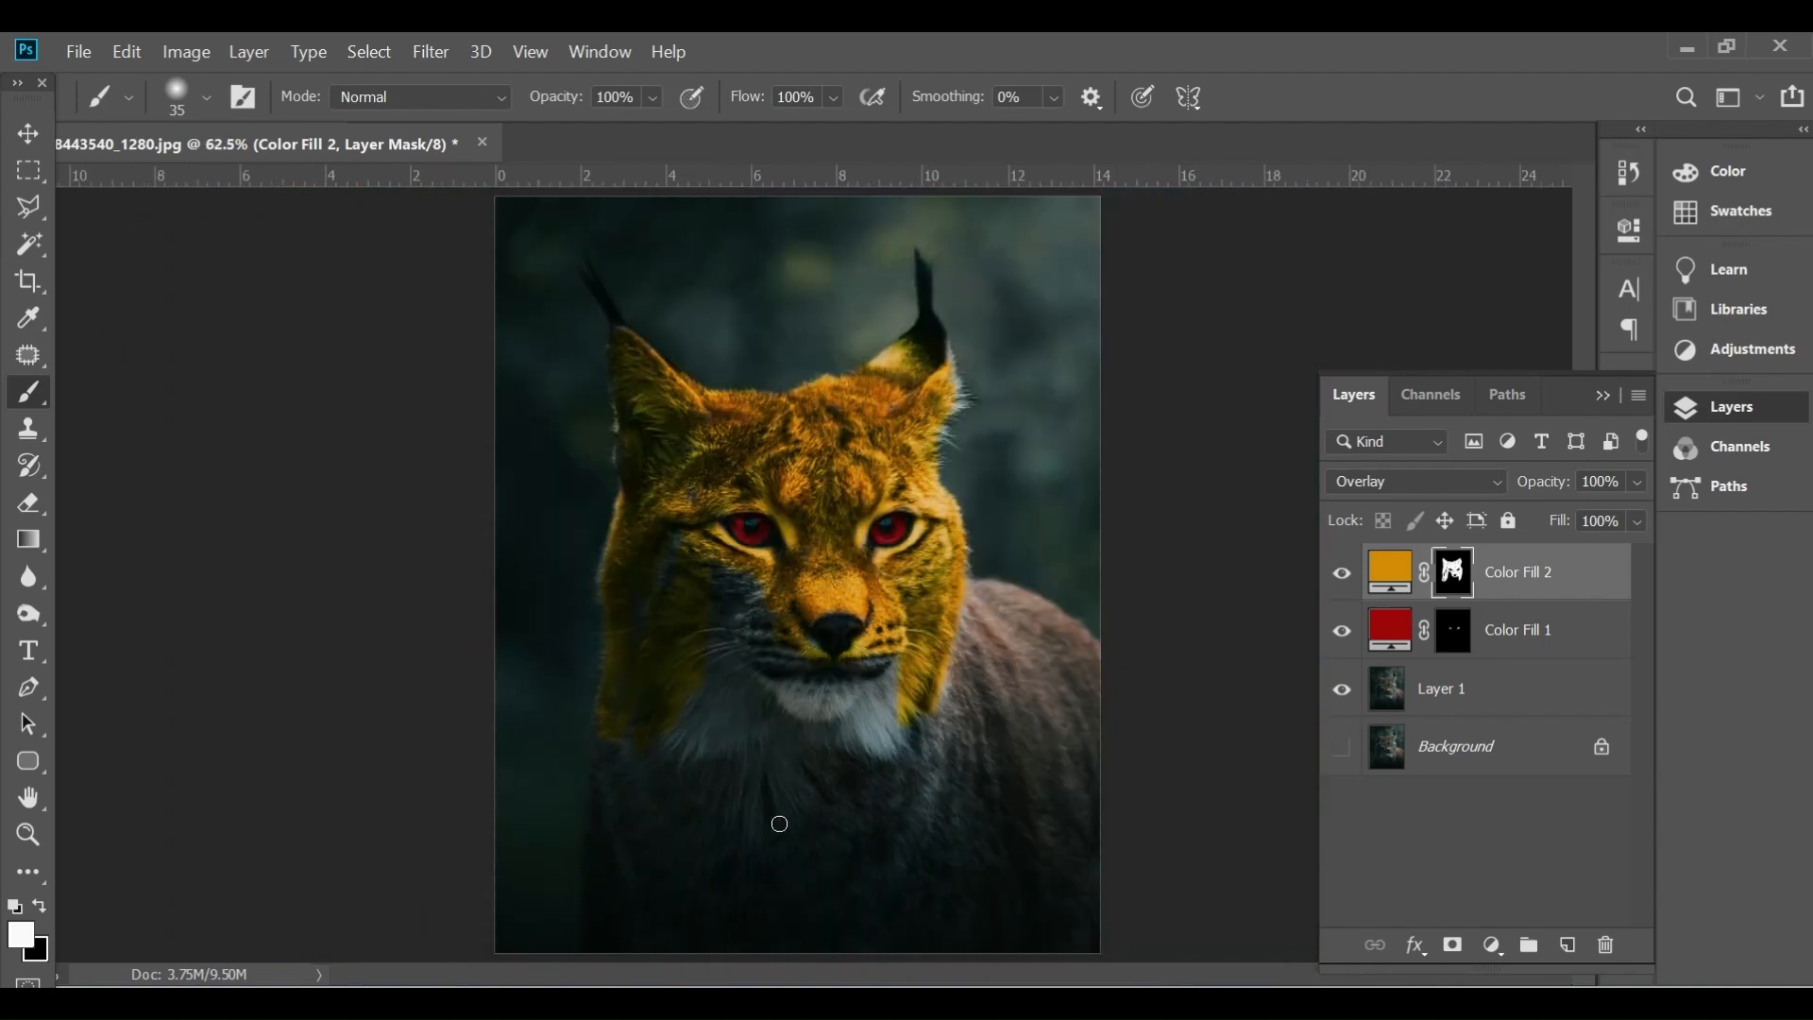
scroll(808, 817, up, 4)
drag(830, 767, 814, 621)
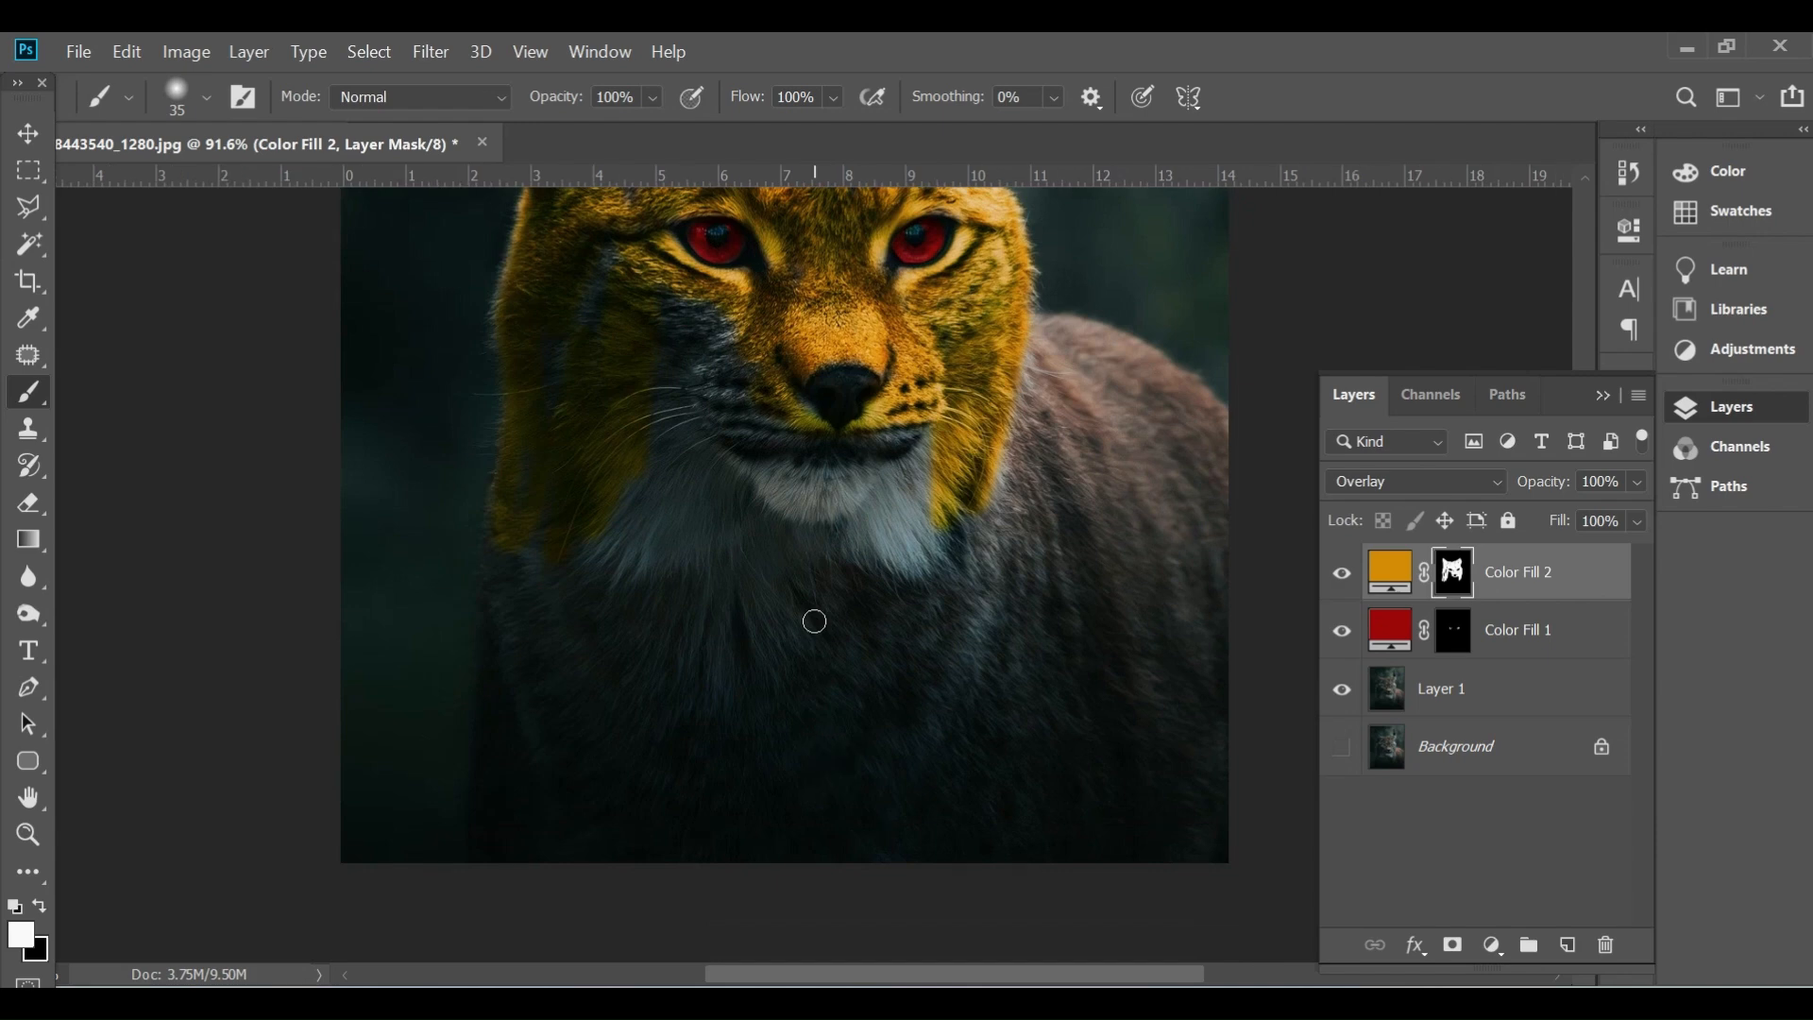
key(bracketright)
key(bracketright)
key(bracketright)
key(bracketright)
key(bracketright)
key(bracketright)
key(bracketright)
key(bracketright)
mouse_move(790, 565)
mouse_down()
mouse_move(864, 571)
mouse_move(900, 521)
mouse_move(842, 565)
mouse_move(714, 519)
mouse_move(916, 484)
mouse_move(784, 495)
mouse_move(711, 444)
mouse_move(692, 365)
mouse_move(670, 536)
mouse_move(726, 397)
mouse_move(704, 357)
mouse_move(649, 416)
mouse_move(605, 336)
mouse_move(620, 278)
mouse_move(629, 772)
mouse_move(621, 628)
mouse_move(570, 566)
mouse_move(553, 749)
mouse_move(556, 590)
mouse_move(612, 770)
mouse_move(747, 616)
mouse_move(728, 884)
mouse_move(759, 674)
mouse_move(603, 706)
mouse_move(577, 568)
mouse_move(582, 794)
mouse_move(856, 629)
mouse_move(844, 737)
mouse_move(952, 561)
mouse_move(917, 816)
mouse_move(1062, 543)
mouse_move(1041, 740)
mouse_move(1070, 642)
mouse_move(1105, 670)
mouse_move(1095, 728)
mouse_move(1159, 649)
mouse_move(1172, 807)
mouse_move(1206, 560)
mouse_move(1188, 799)
mouse_move(1200, 556)
mouse_move(1169, 470)
mouse_move(1101, 411)
mouse_move(1066, 494)
mouse_move(1032, 489)
mouse_move(1019, 431)
mouse_move(1041, 383)
mouse_move(1170, 420)
mouse_move(1201, 466)
mouse_move(1062, 378)
mouse_move(1039, 419)
mouse_move(1034, 391)
mouse_move(1022, 543)
mouse_move(918, 588)
mouse_up()
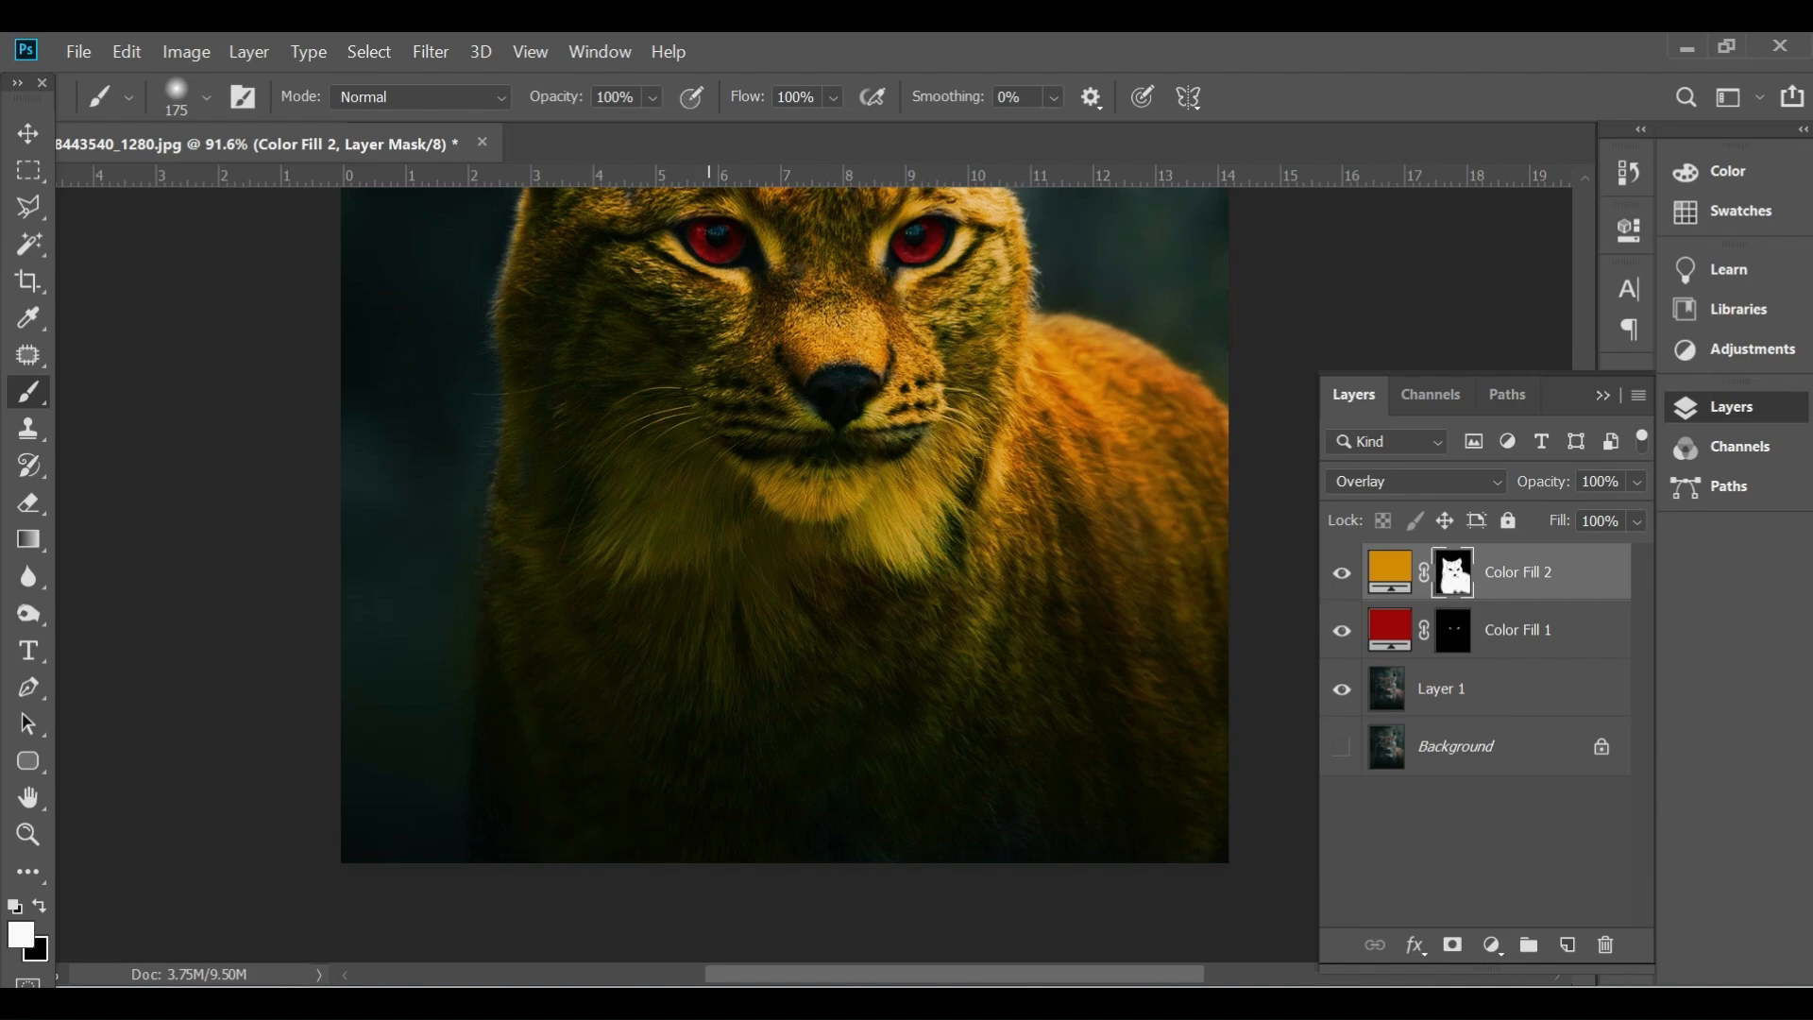
Reduce the brush to size 9 and paint orange onto the fringe and stray fur tufts along the right-hand ear's outer edge.
key(ctrl+0)
scroll(815, 695, up, 1)
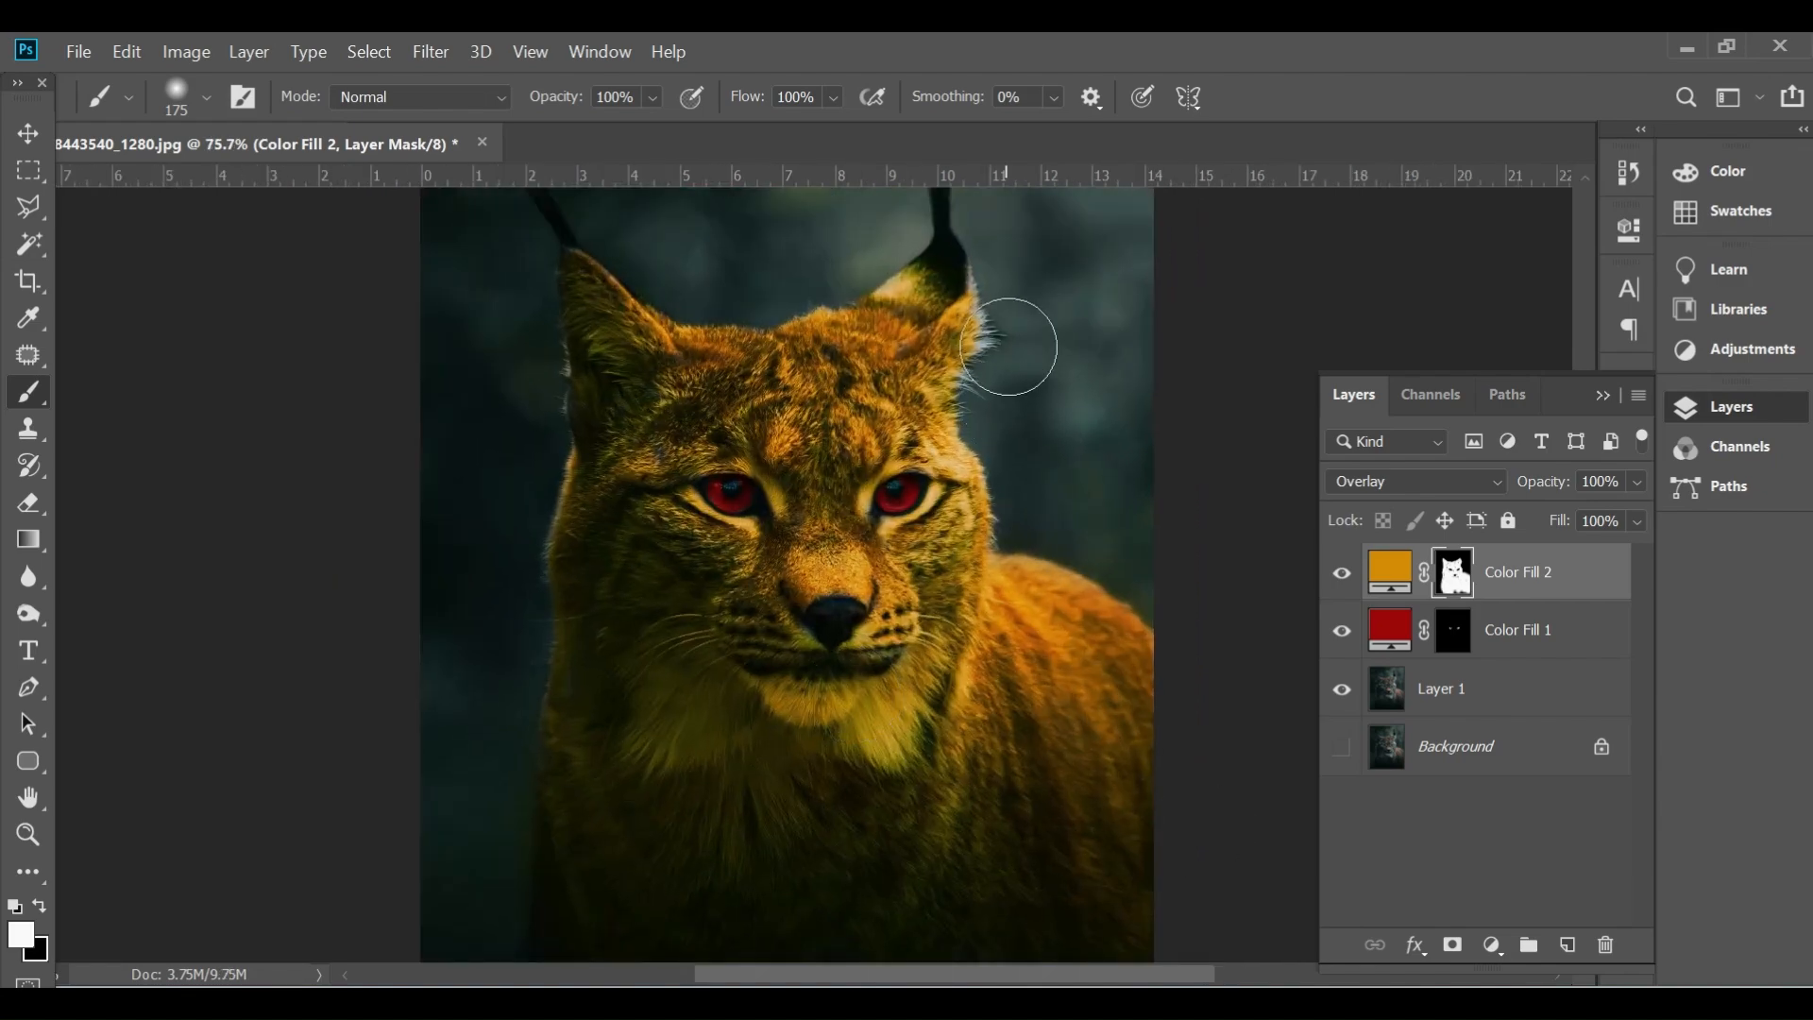
scroll(1004, 364, up, 6)
scroll(864, 297, up, 1)
key(bracketleft)
key(bracketleft)
key(bracketleft)
key(bracketleft)
key(bracketleft)
key(bracketleft)
key(bracketleft)
key(bracketleft)
key(bracketleft)
key(bracketleft)
key(bracketleft)
key(bracketleft)
key(bracketleft)
key(bracketleft)
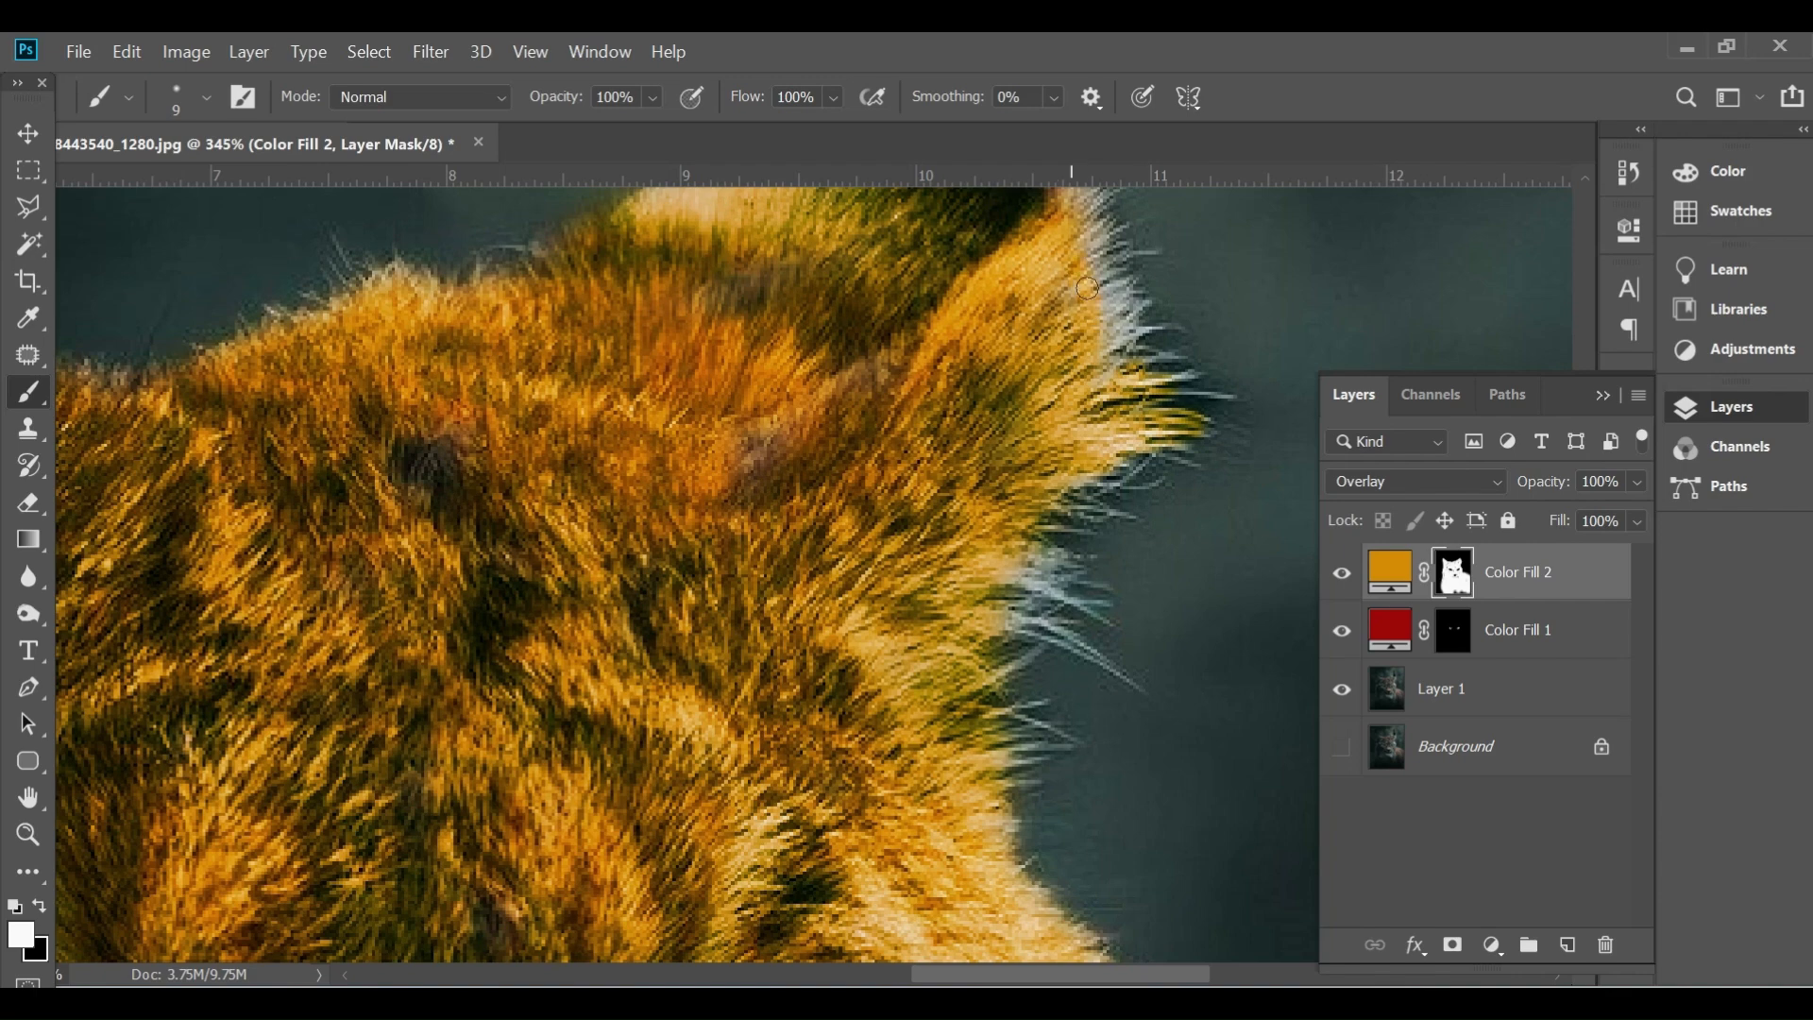
drag(1130, 291, 1106, 259)
scroll(1081, 229, down, 2)
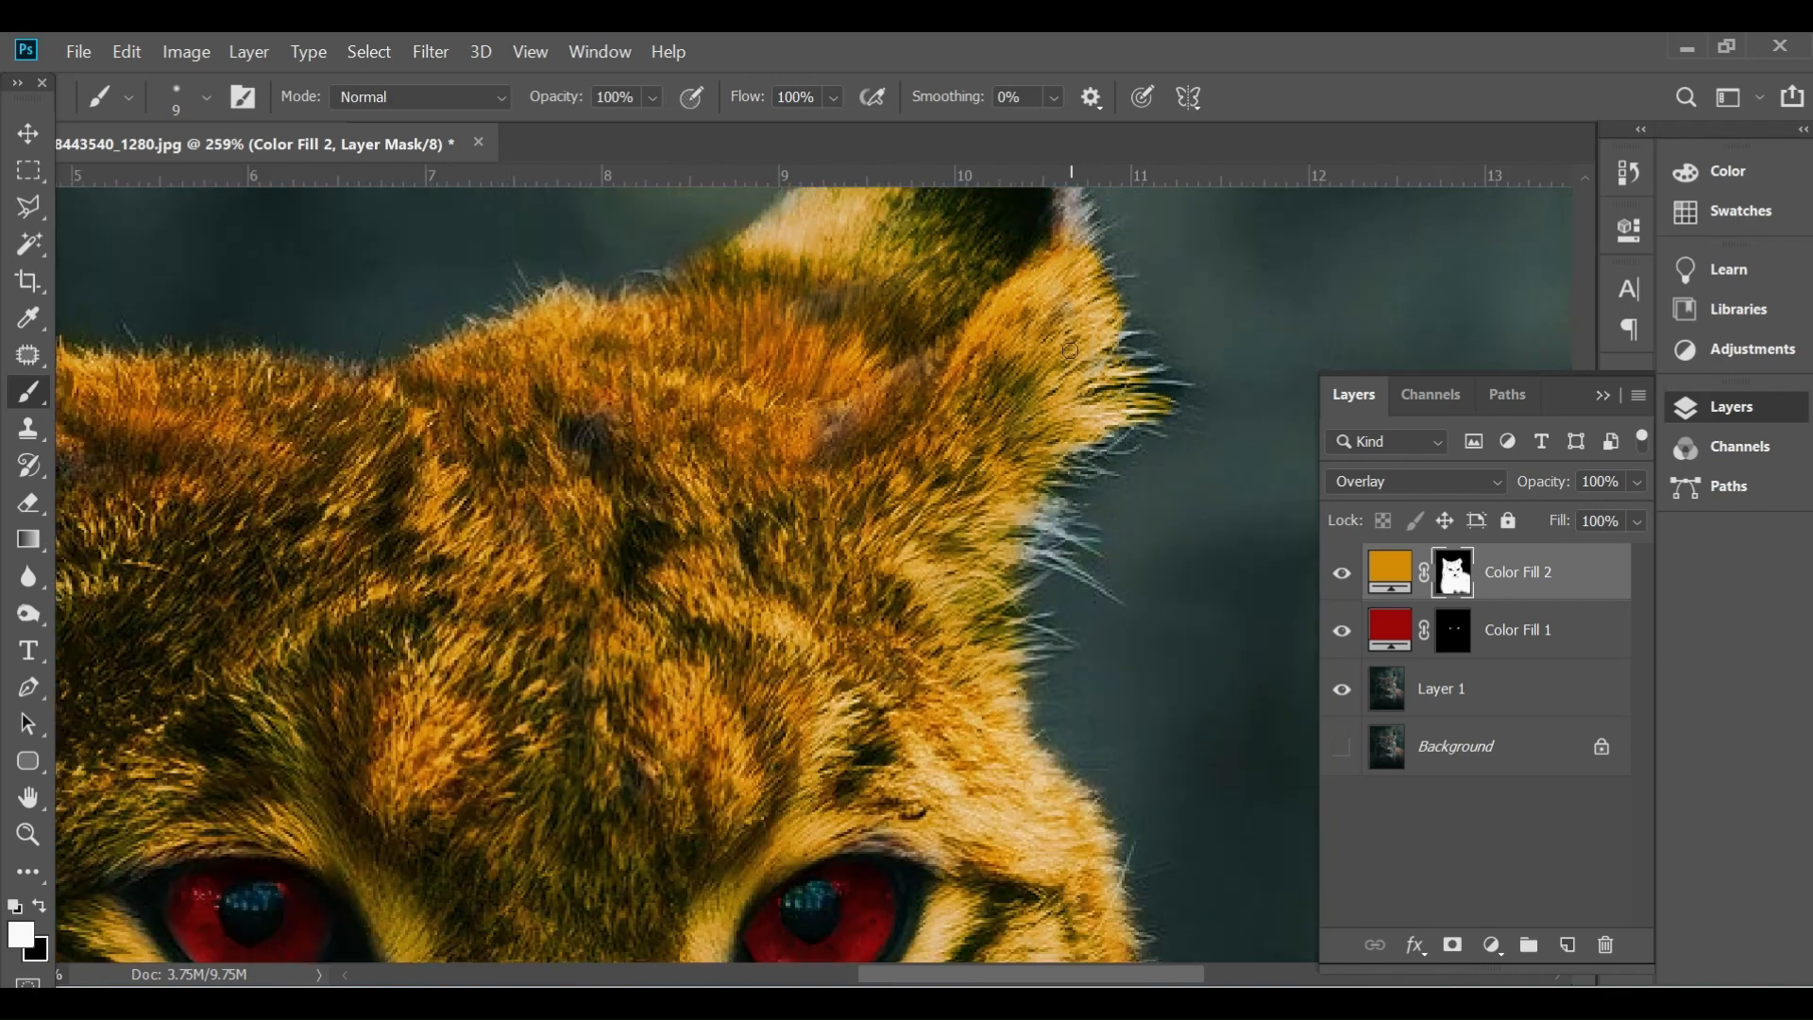
scroll(1039, 246, up, 4)
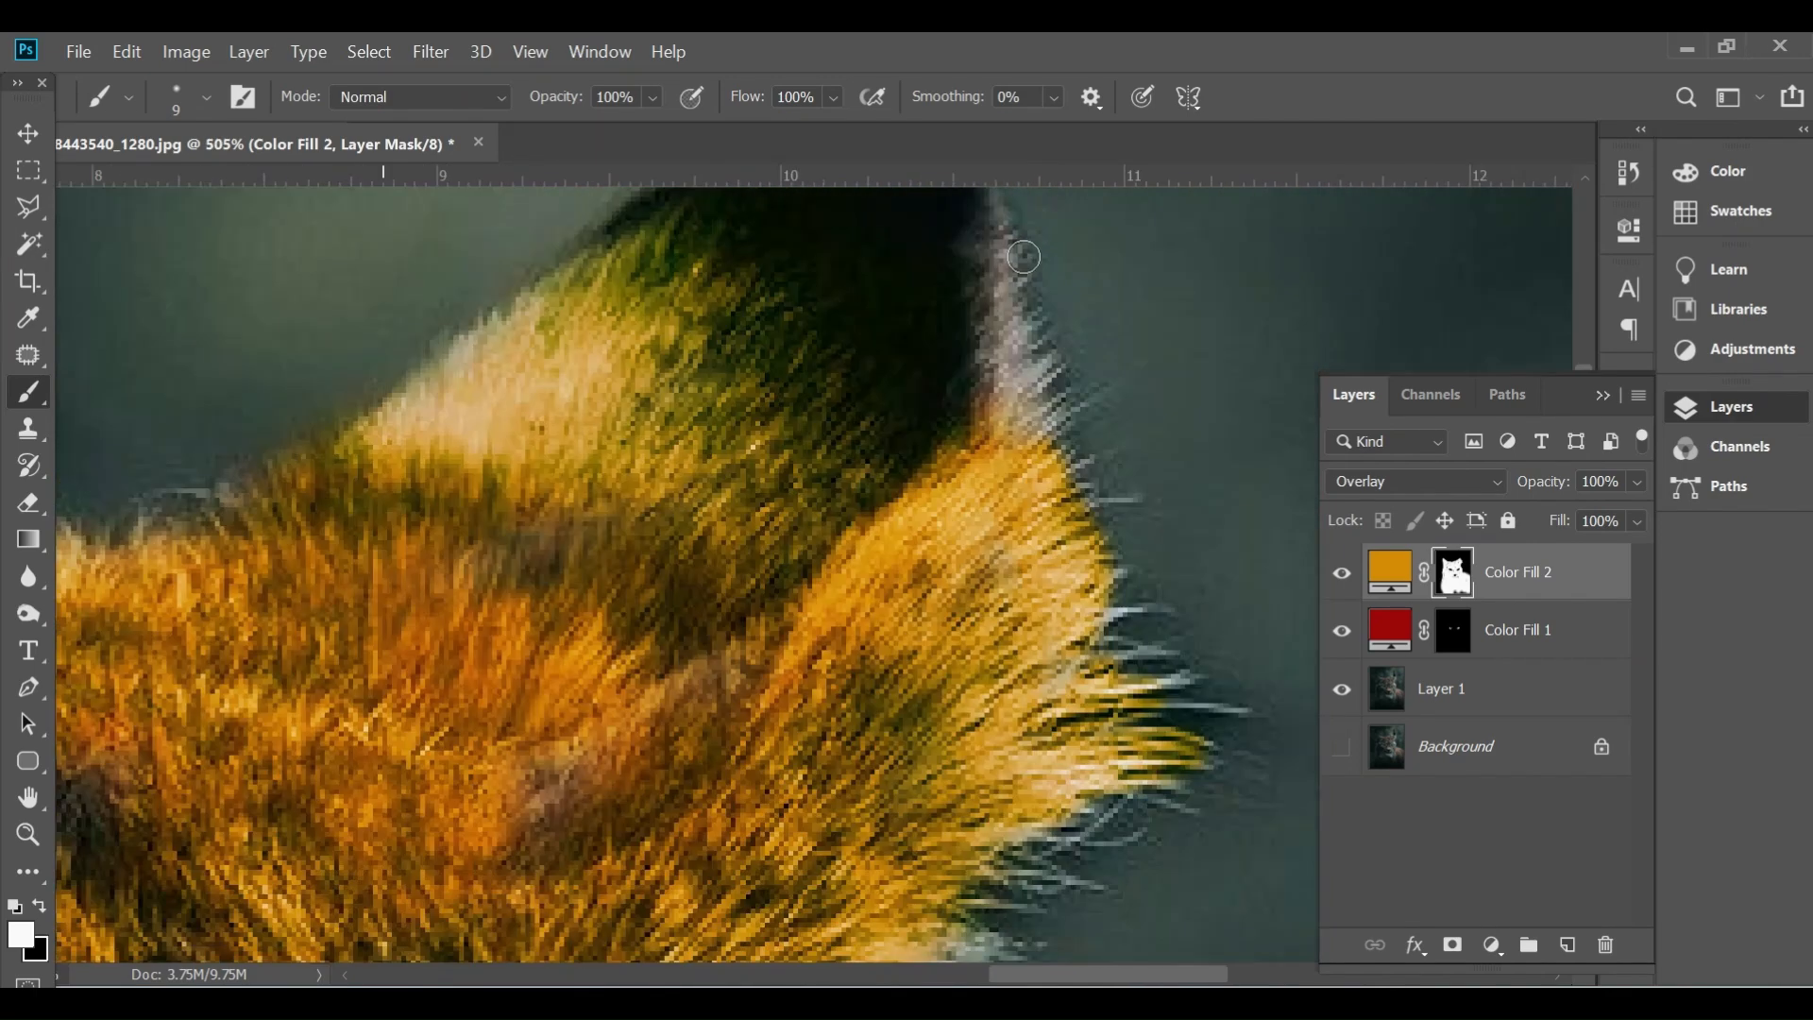
mouse_move(1024, 256)
mouse_down()
mouse_move(999, 223)
mouse_move(1050, 451)
mouse_up()
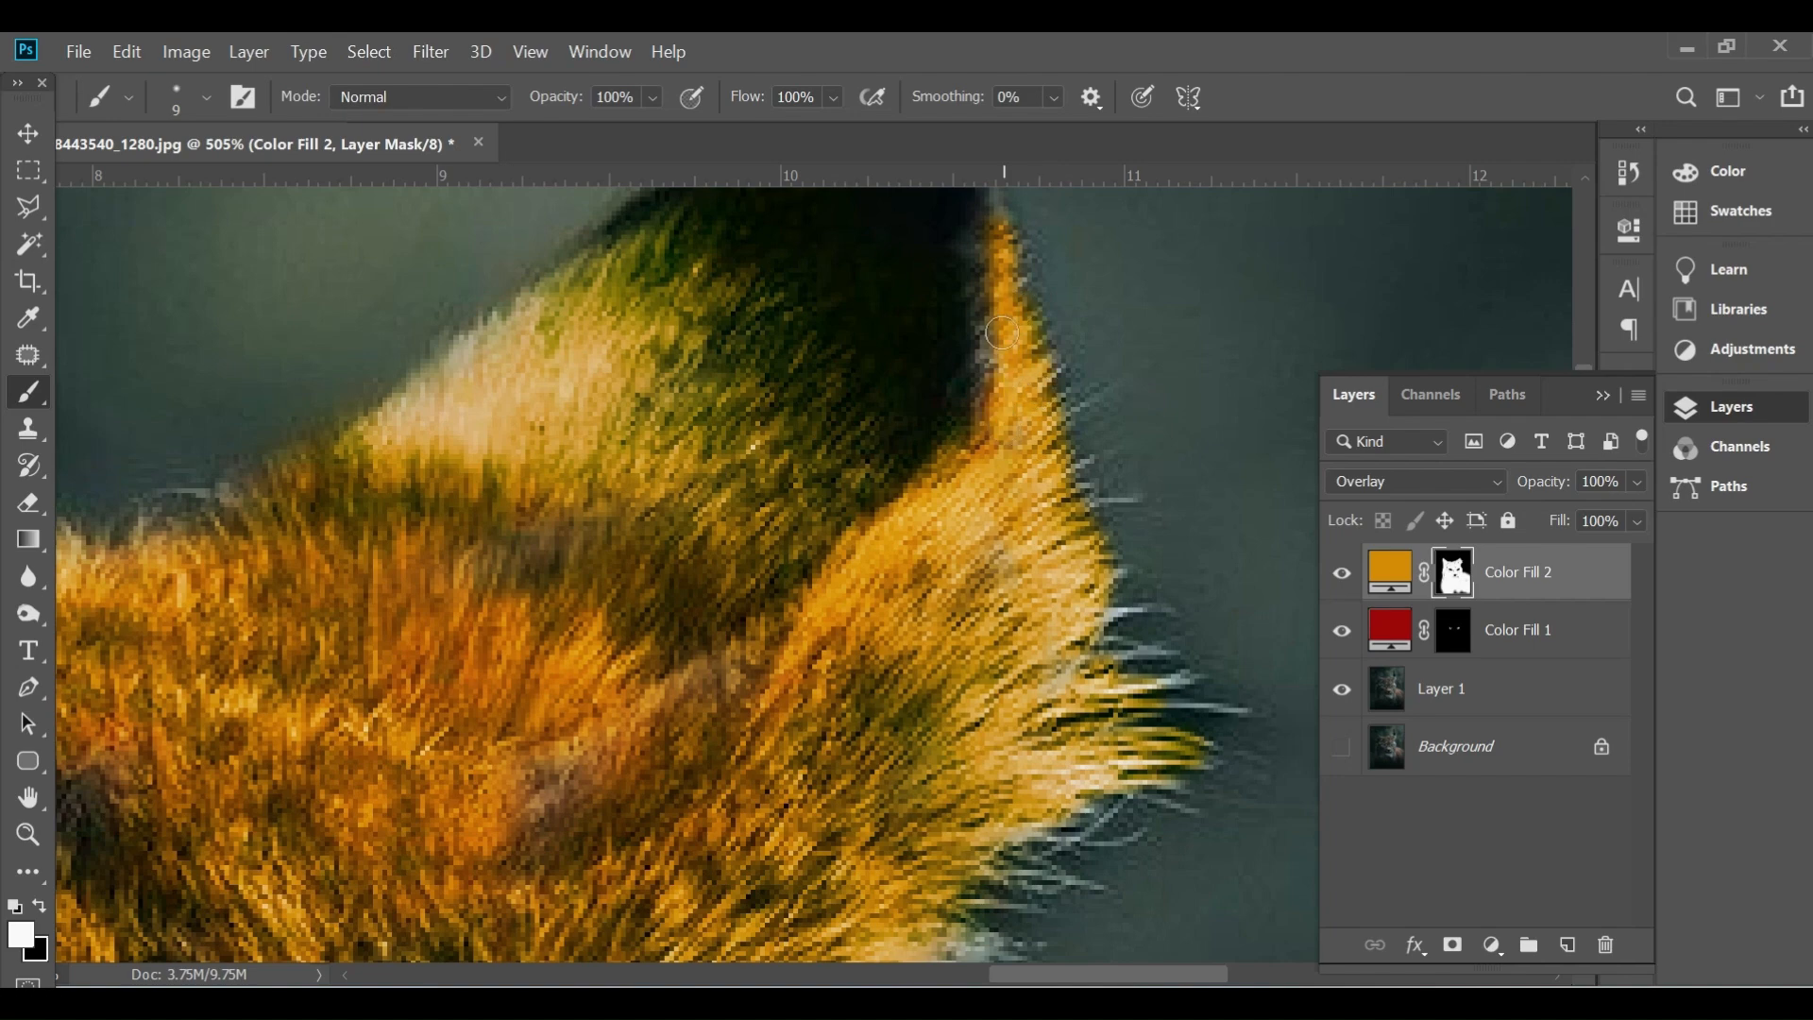
scroll(920, 460, down, 3)
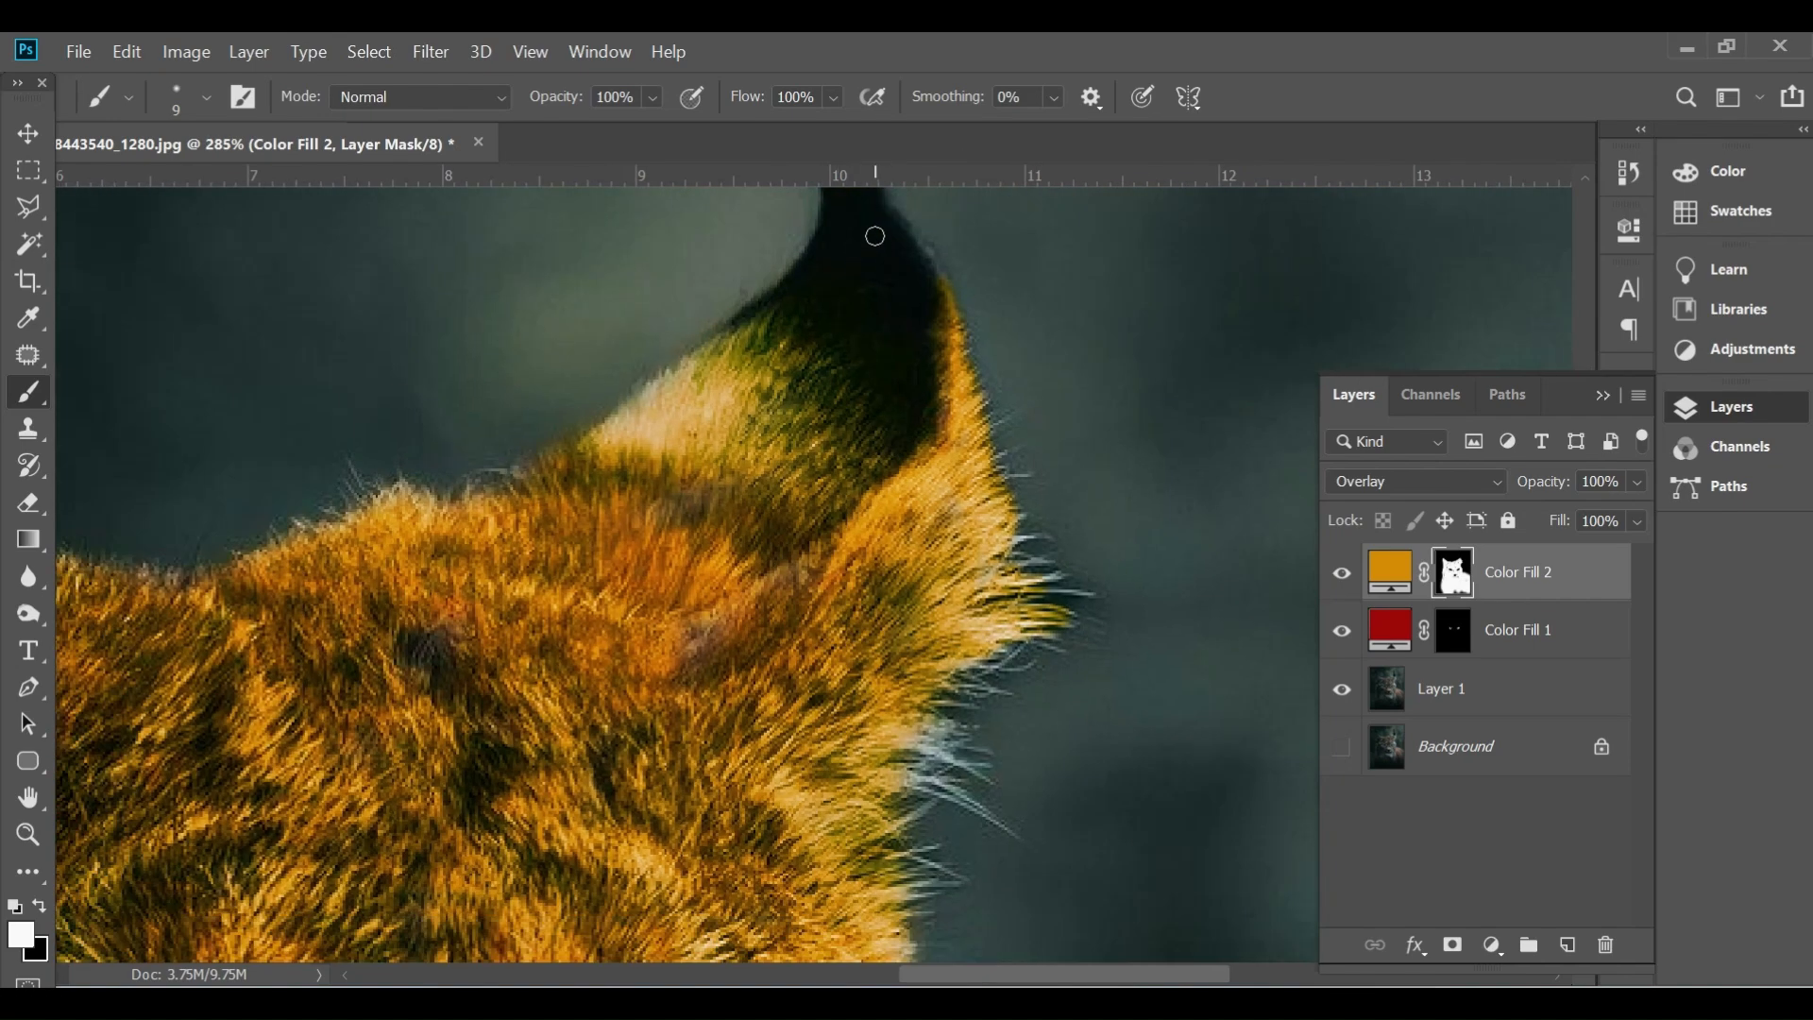
scroll(928, 623, down, 3)
scroll(928, 623, up, 3)
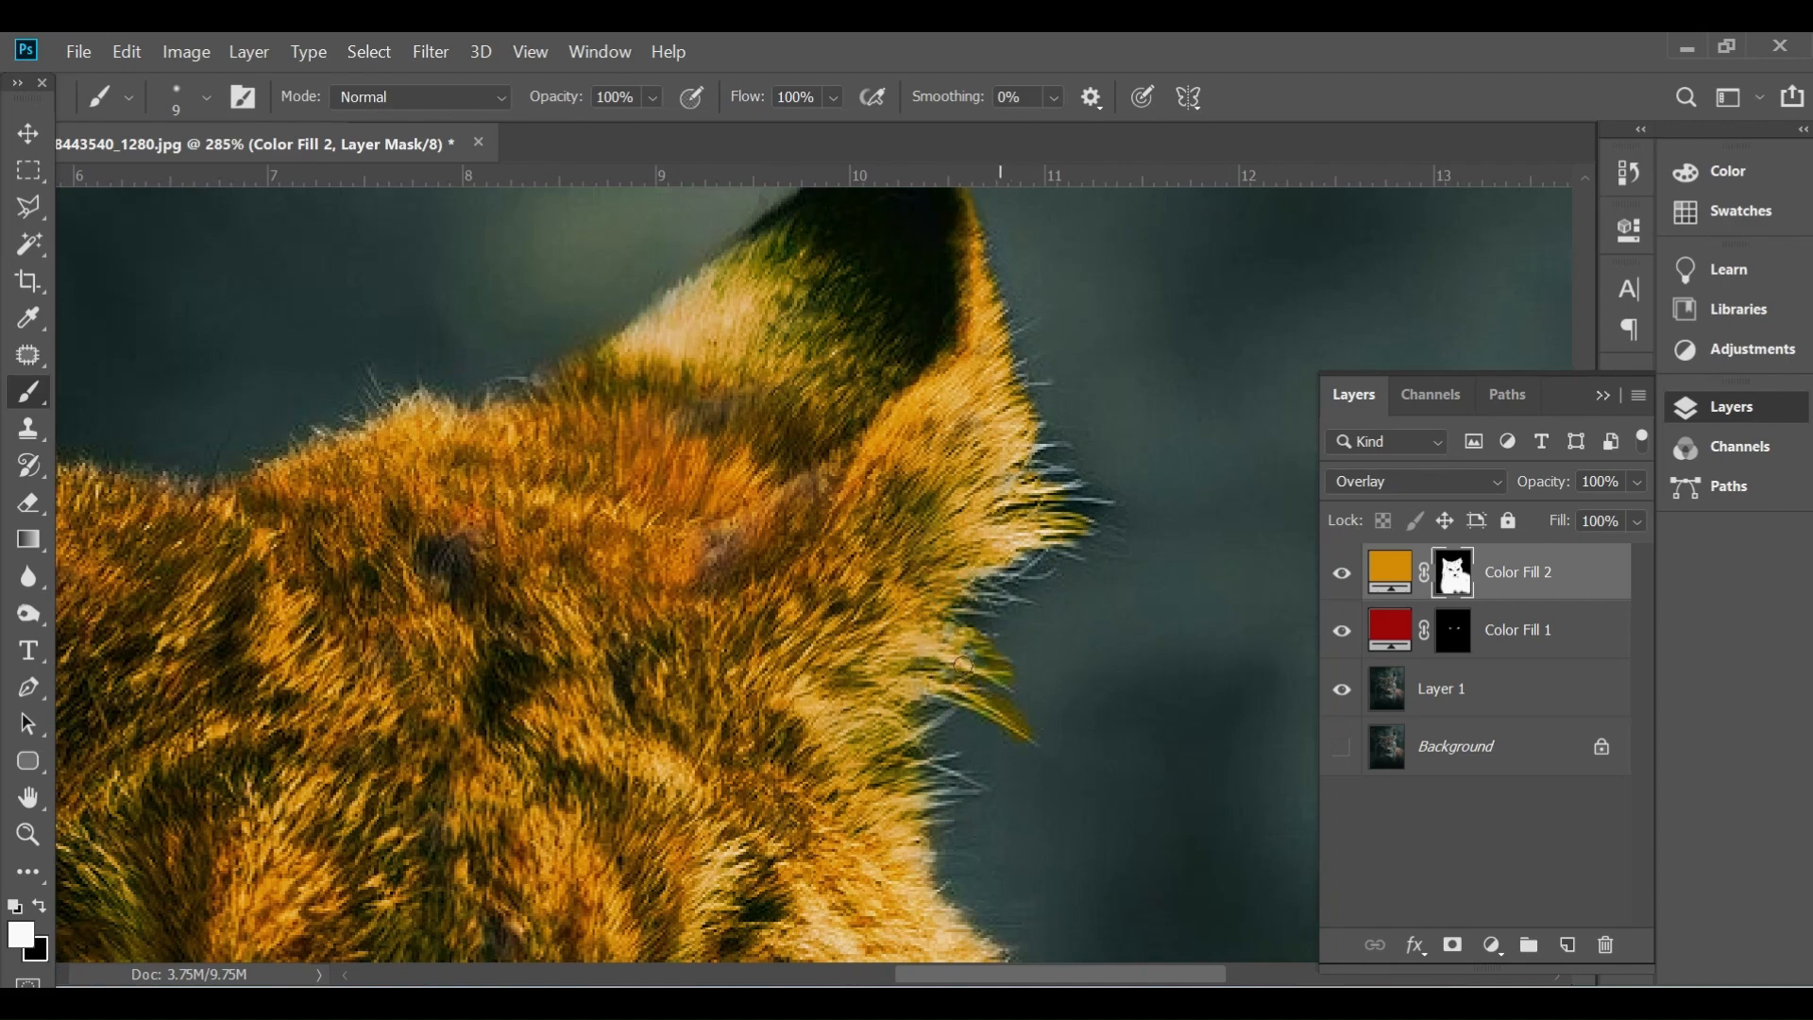
Check the whole recoloured lynx and change the orange fill layer's blend mode to Soft Light.
scroll(918, 500, down, 2)
scroll(871, 676, down, 3)
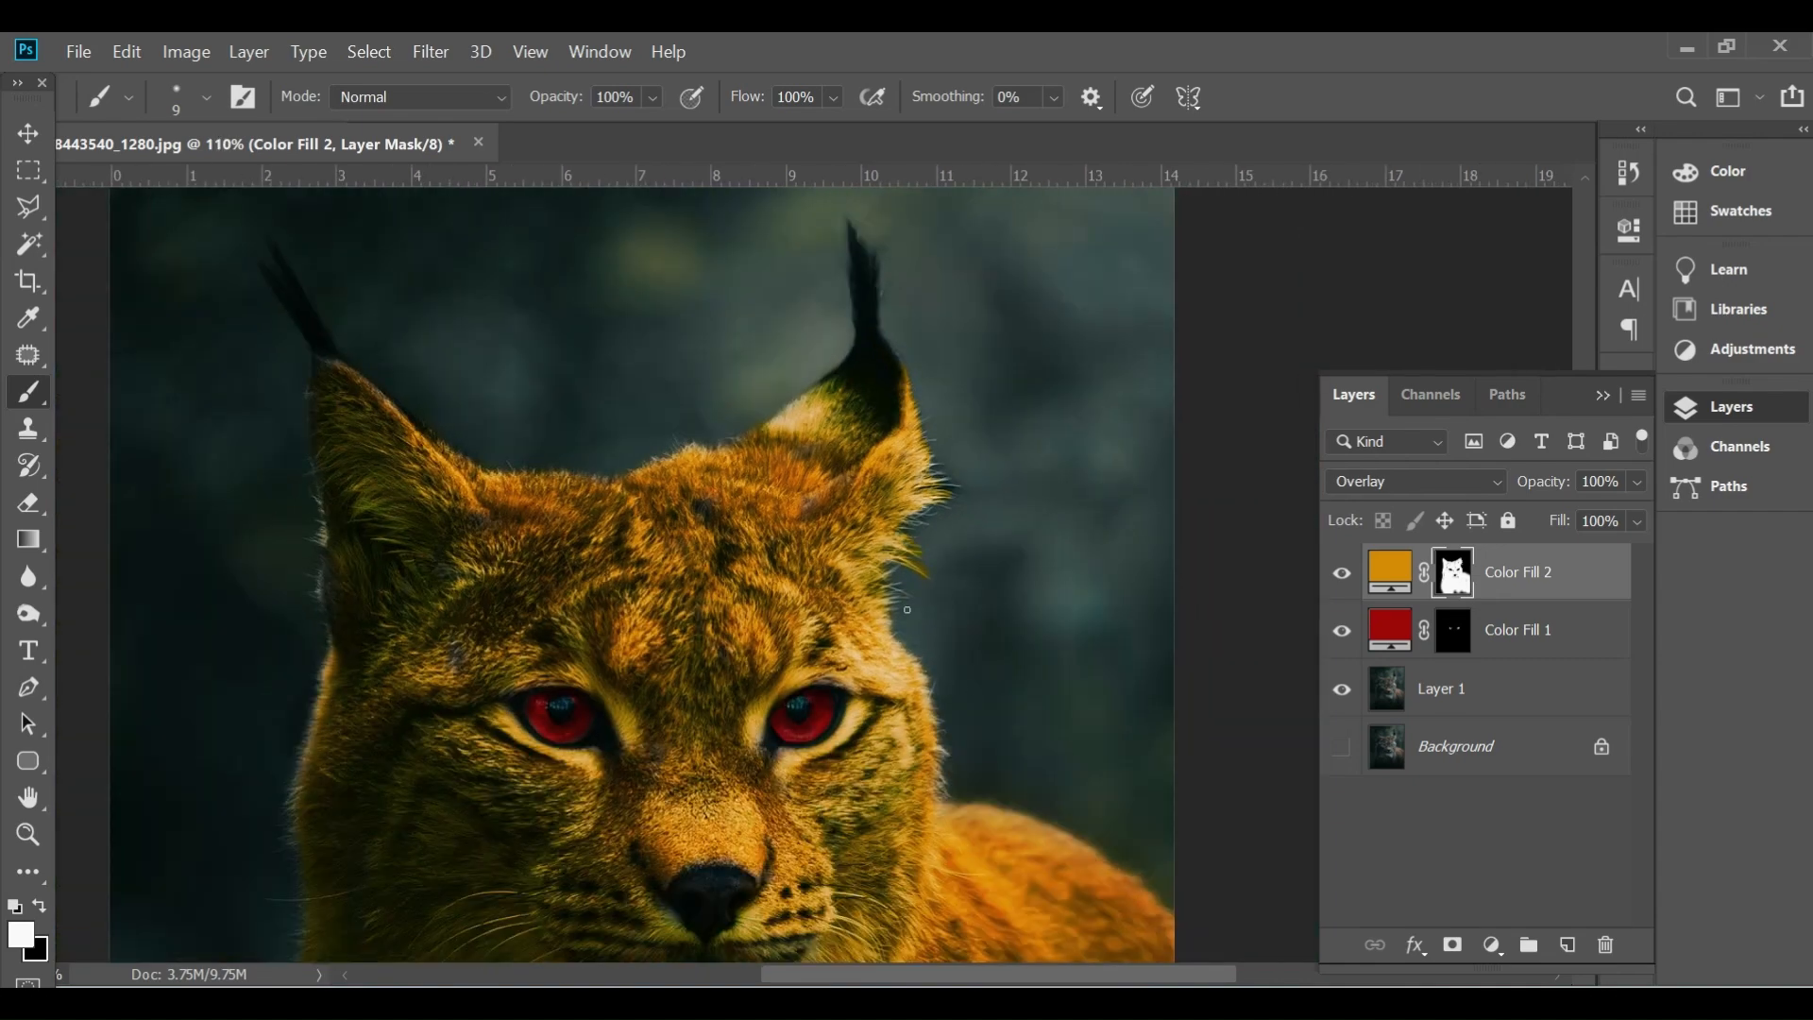
drag(715, 779, 656, 457)
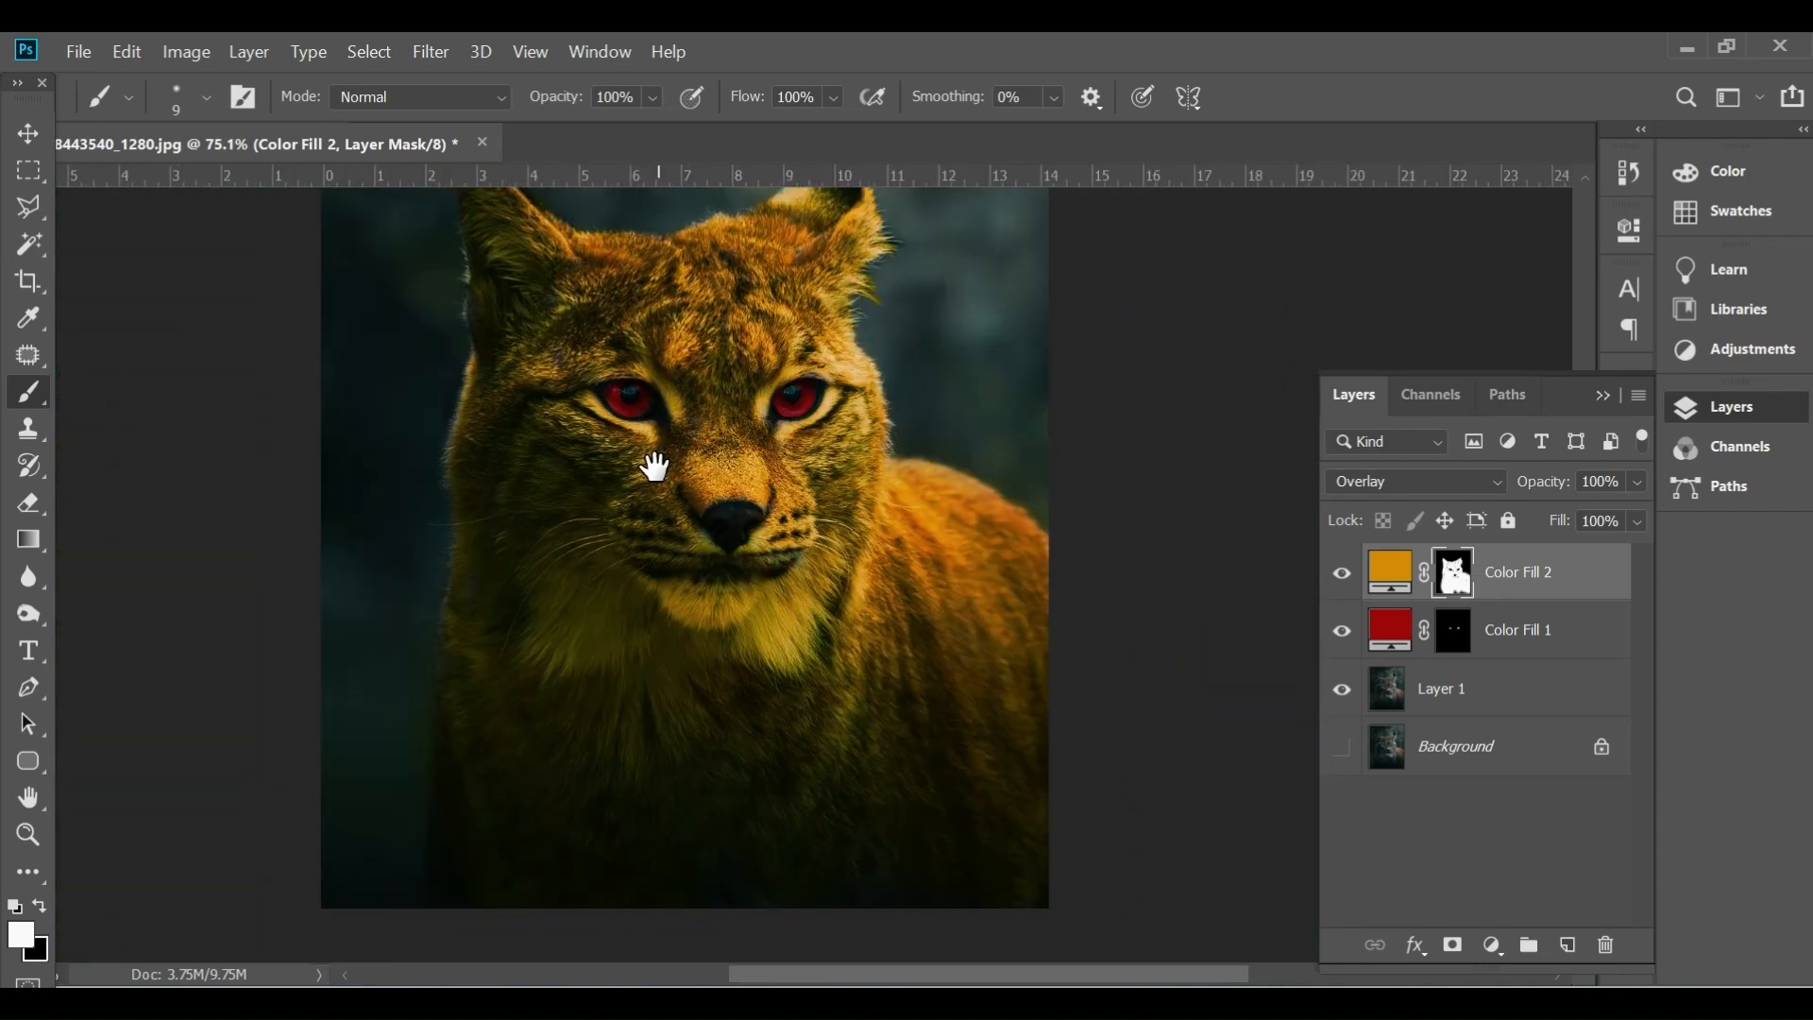
scroll(546, 577, down, 1)
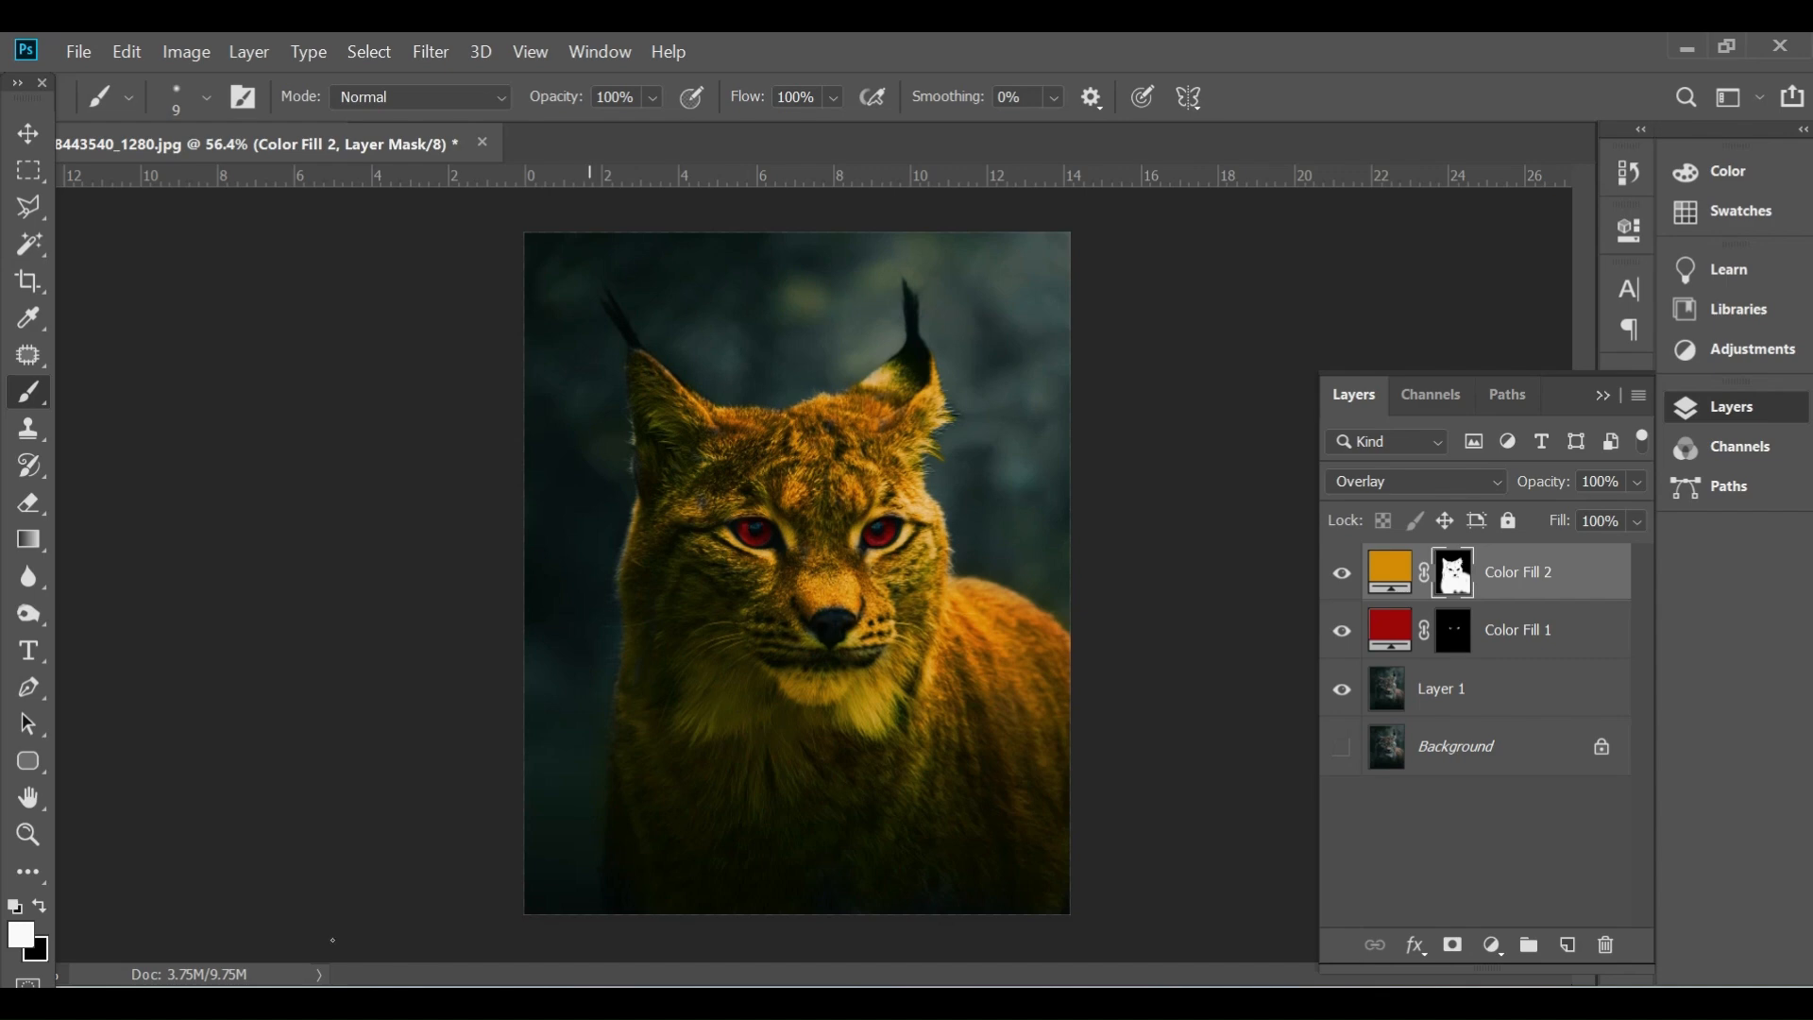
scroll(854, 582, up, 2)
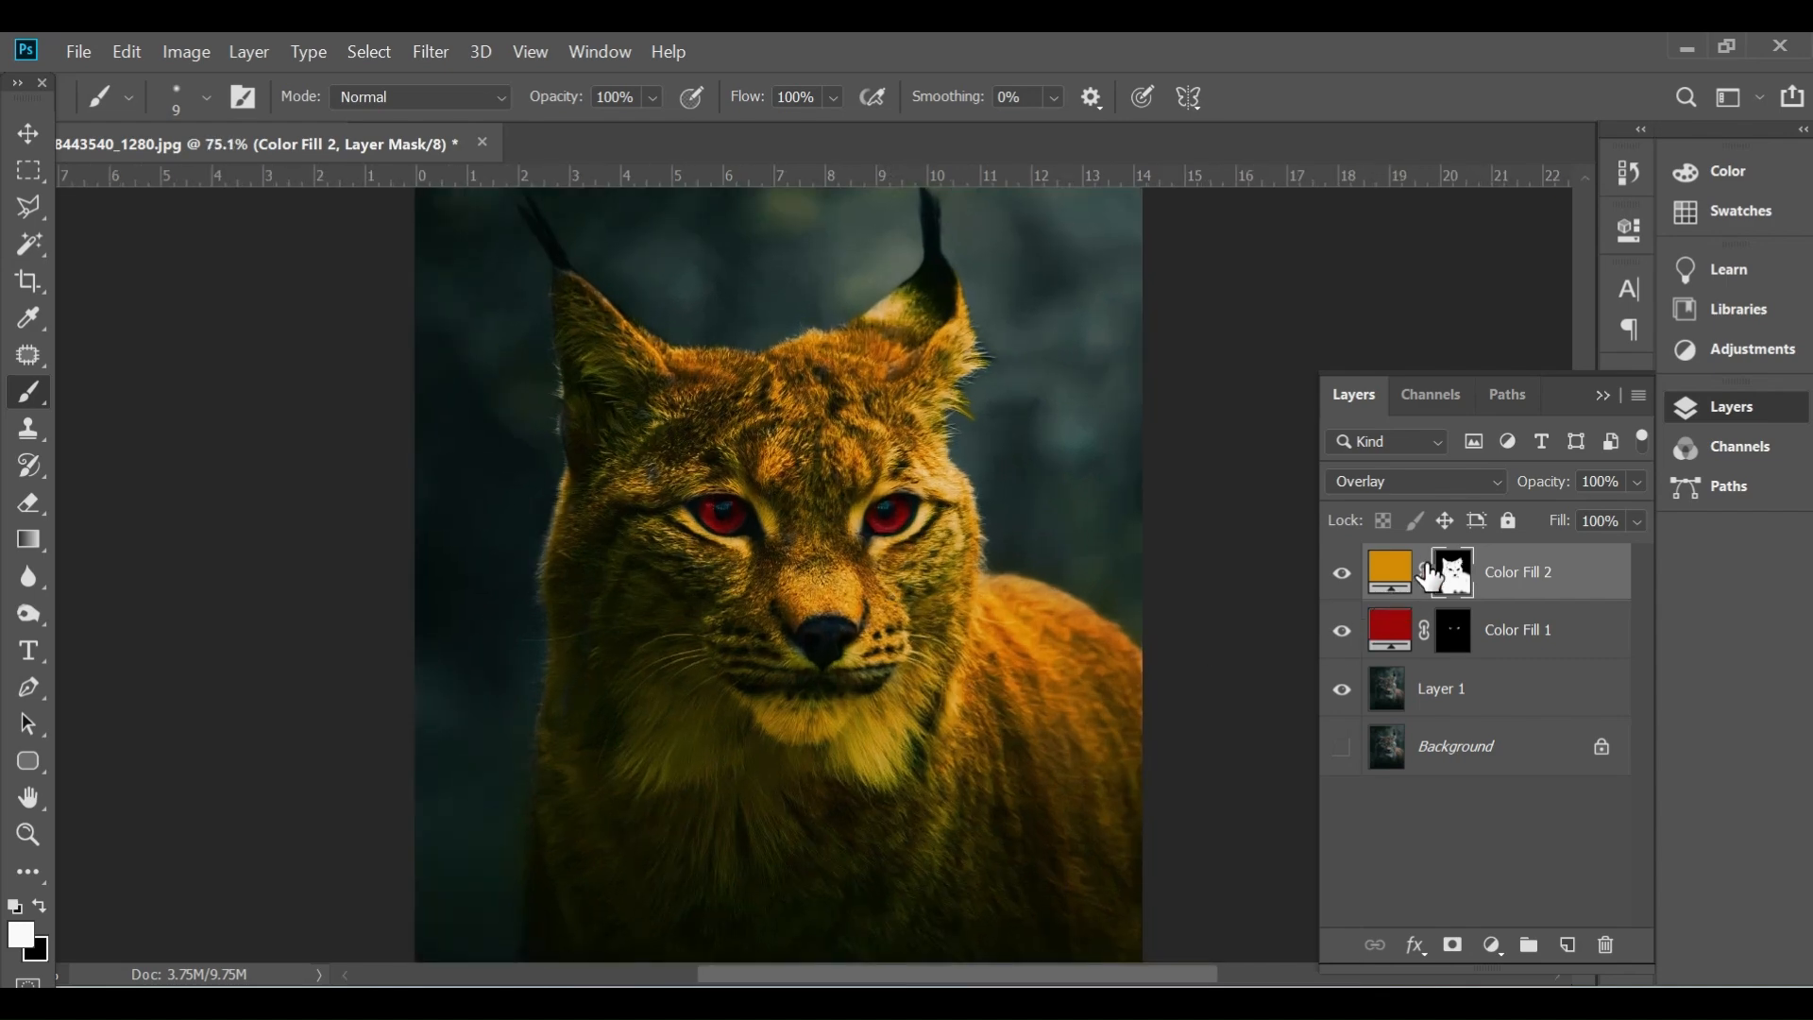
click(1395, 495)
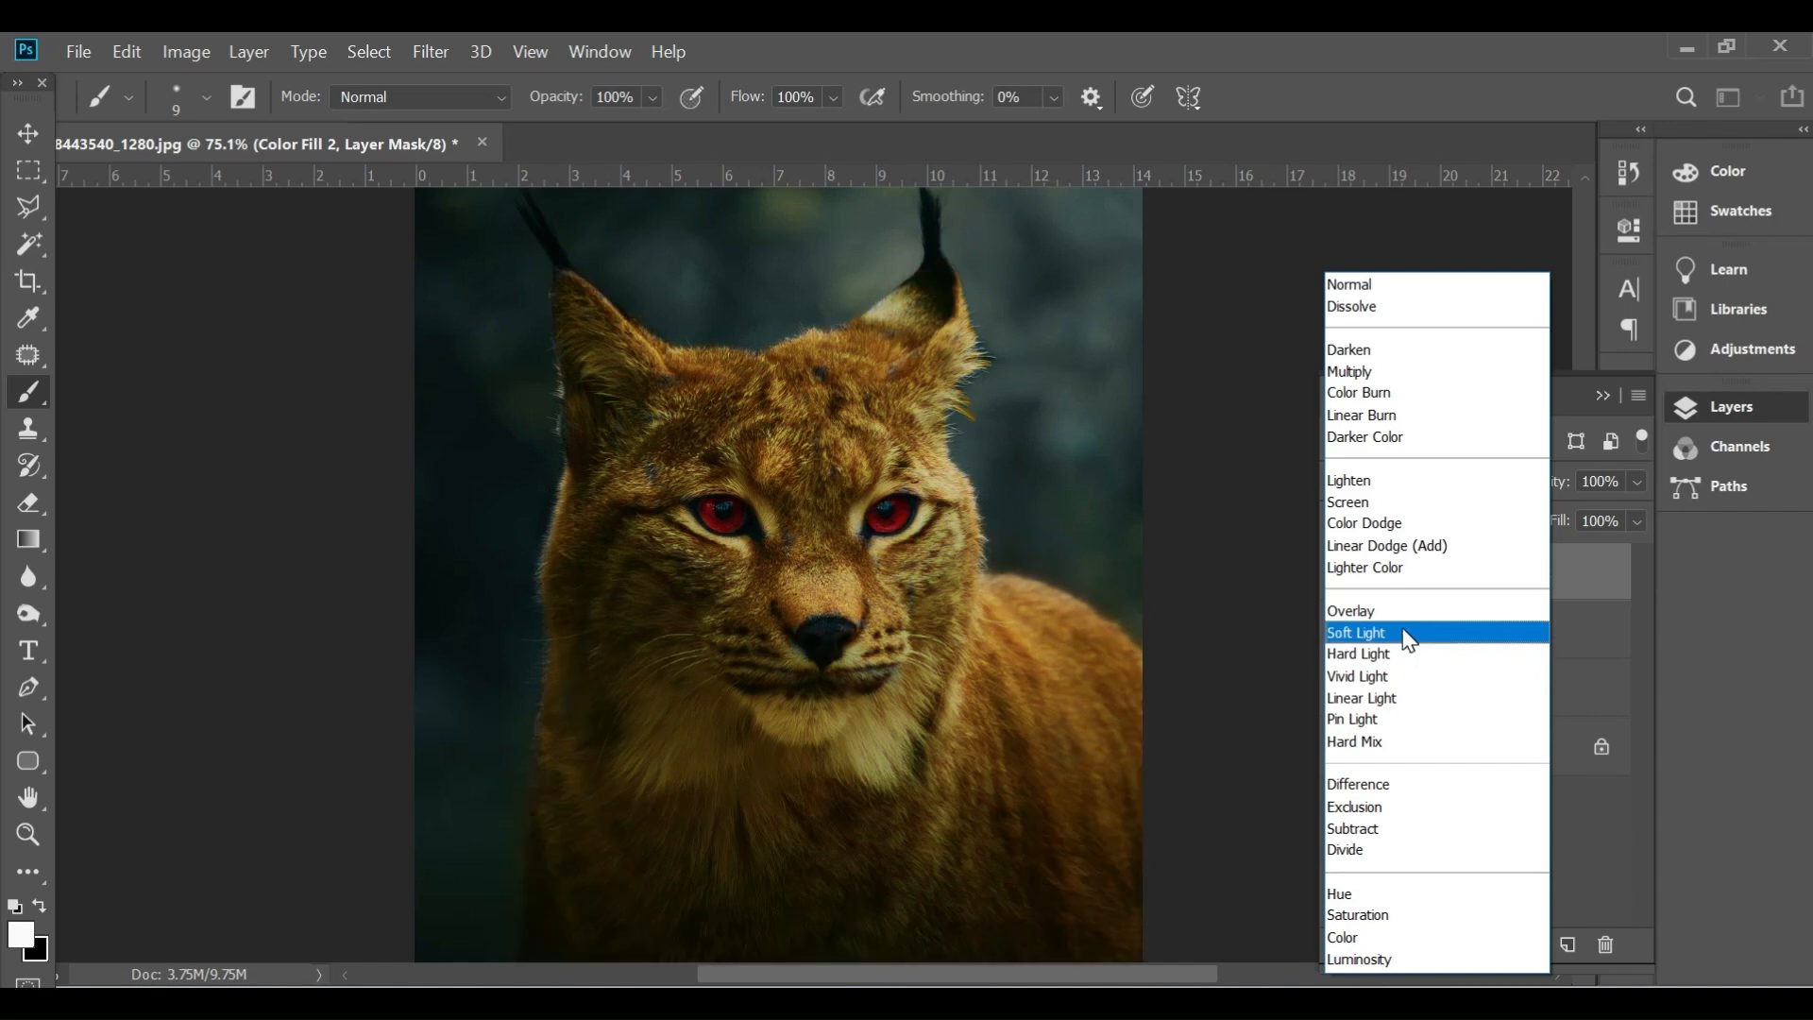
click(1407, 640)
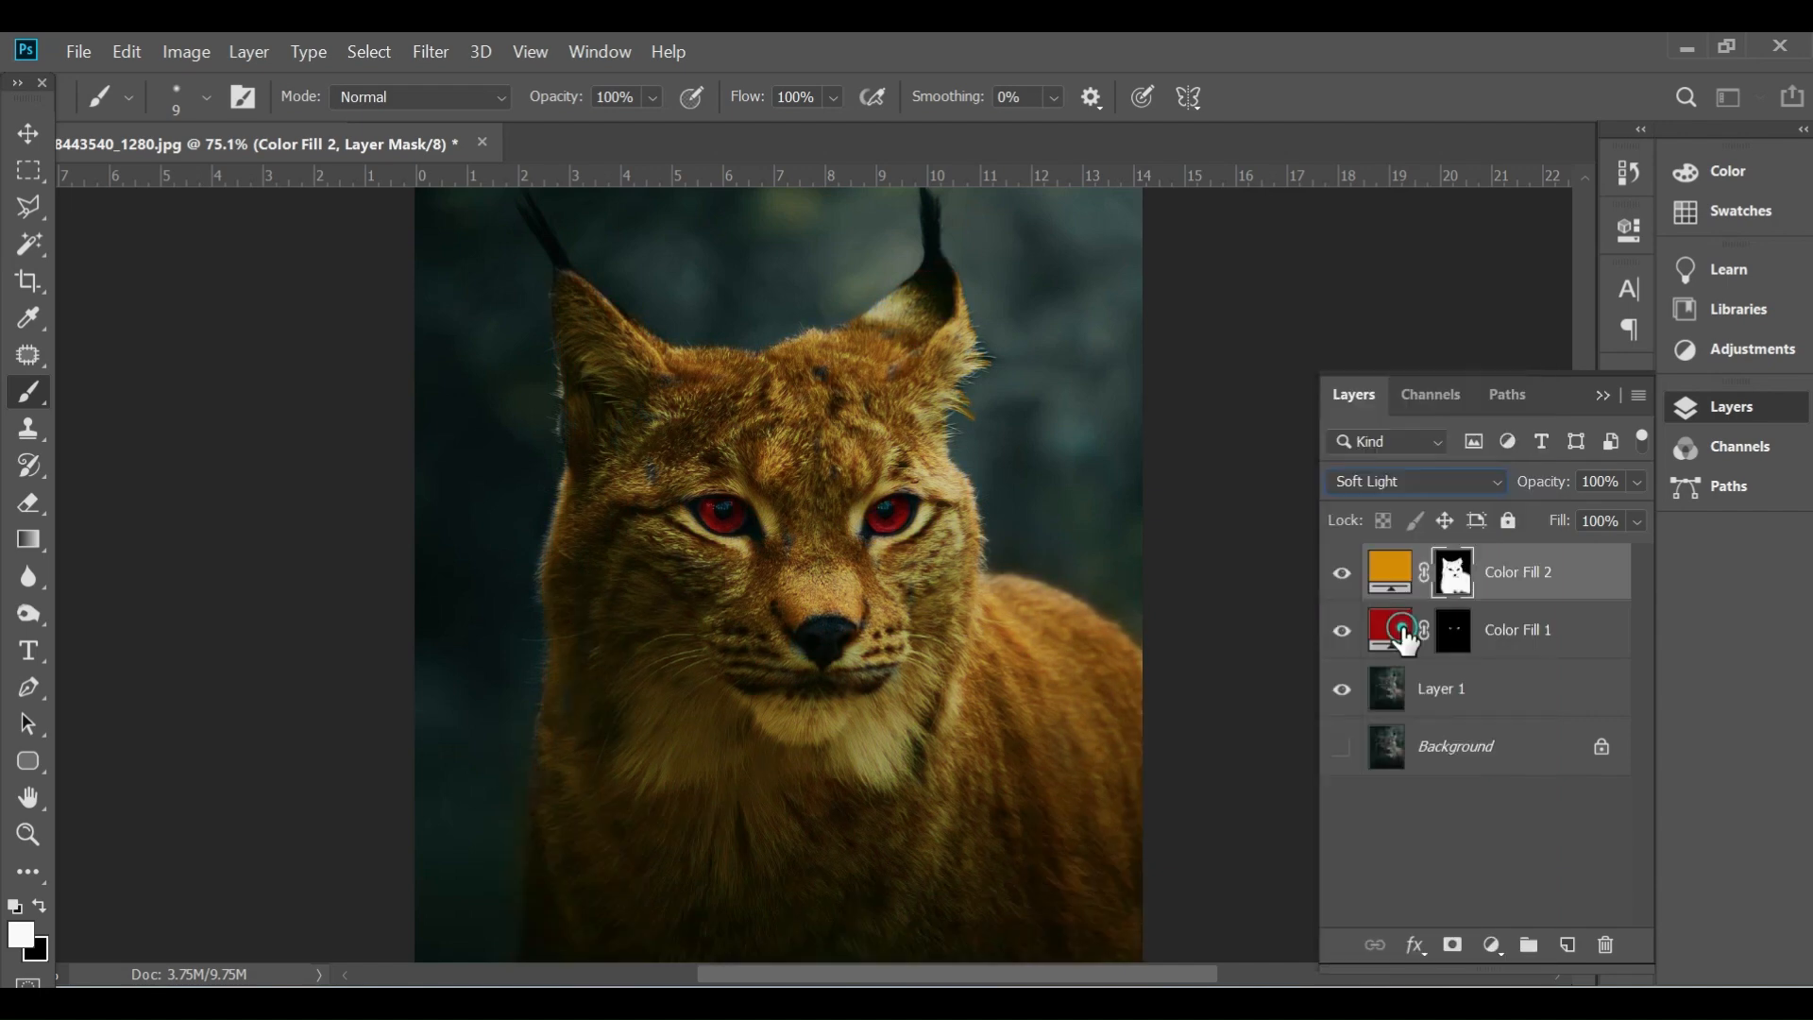
Paint the orange fill layer's mask white over the missed bluish fur spots above the left-hand eye and near the left-hand ear.
click(28, 133)
scroll(701, 437, down, 2)
scroll(949, 558, up, 1)
scroll(950, 557, up, 5)
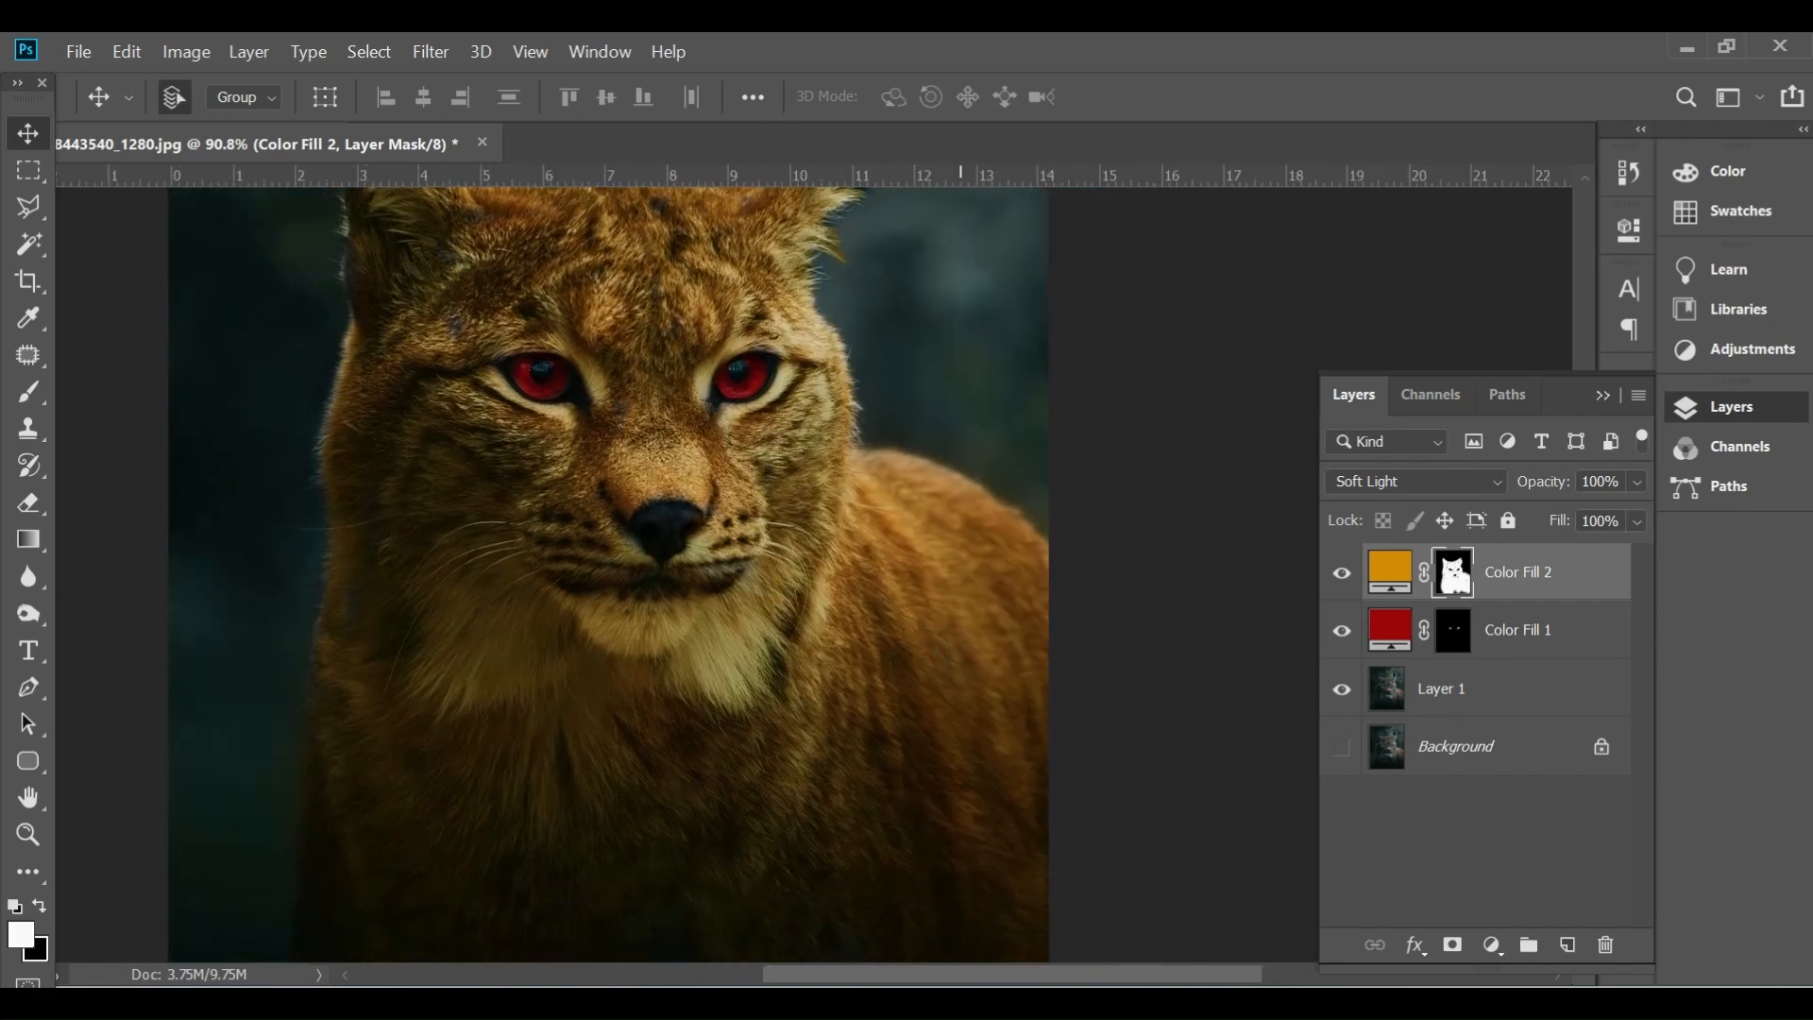
scroll(700, 485, up, 6)
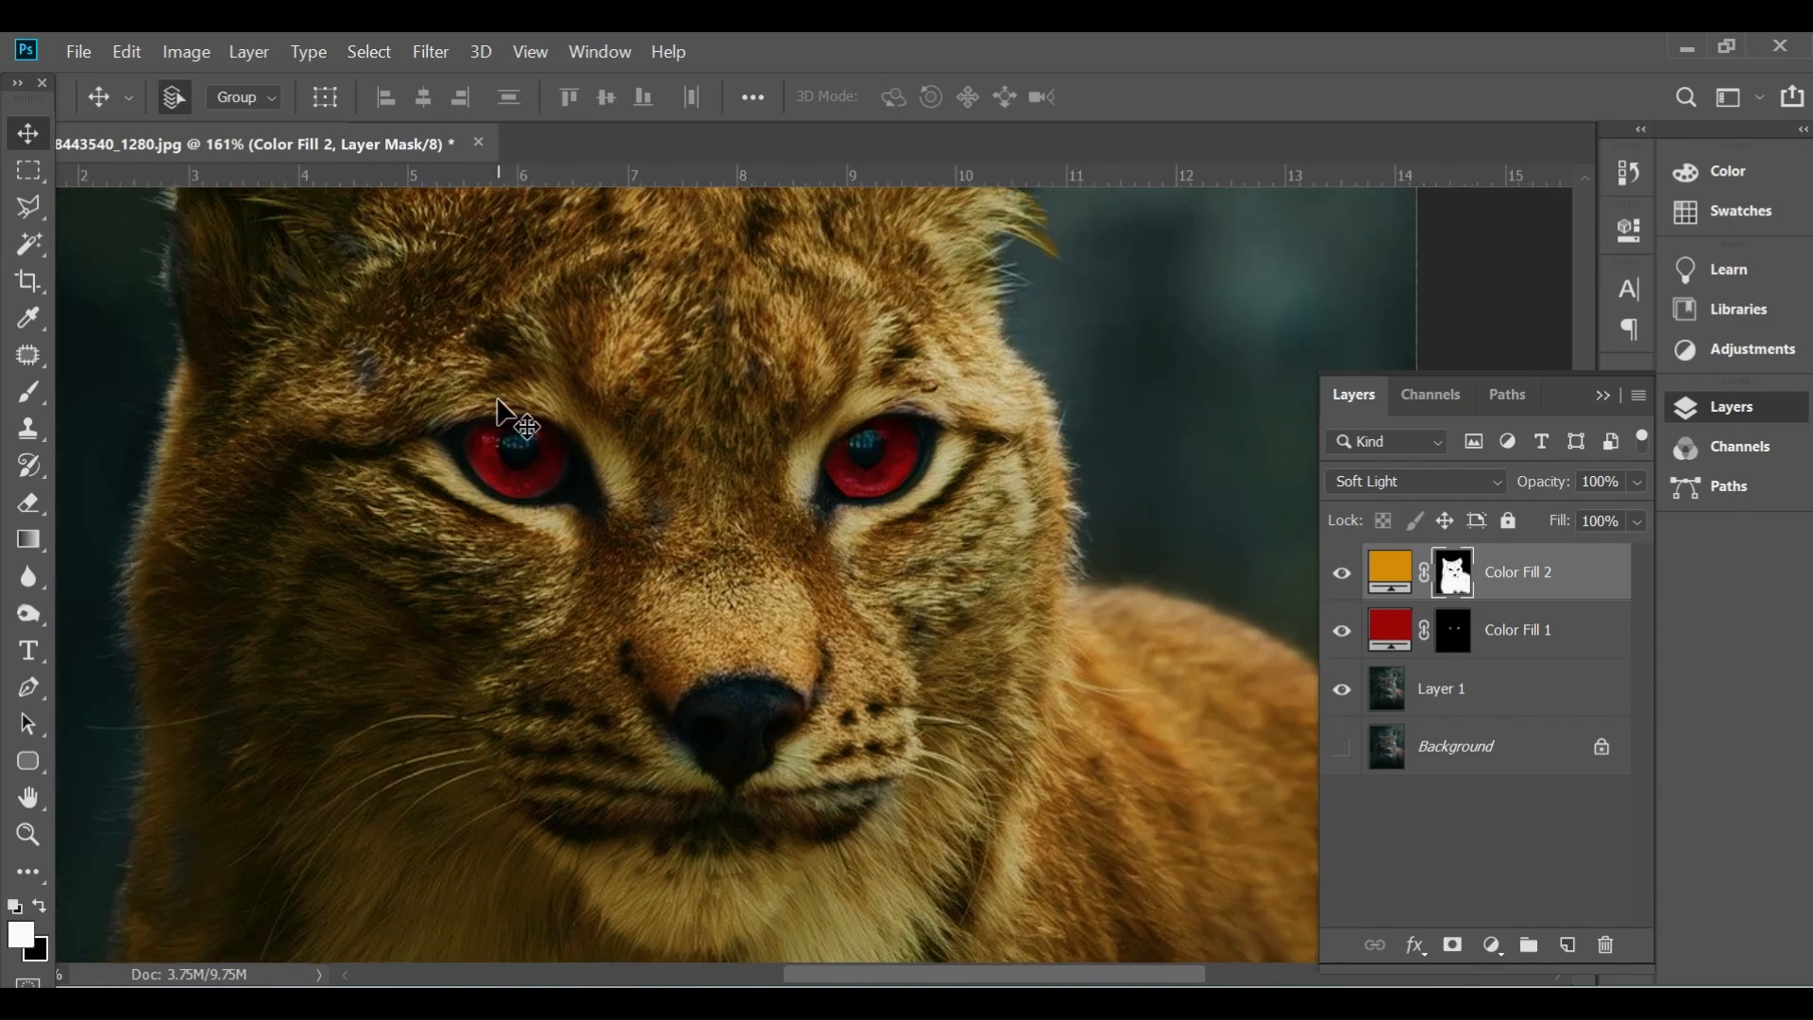
click(28, 391)
click(336, 377)
click(331, 255)
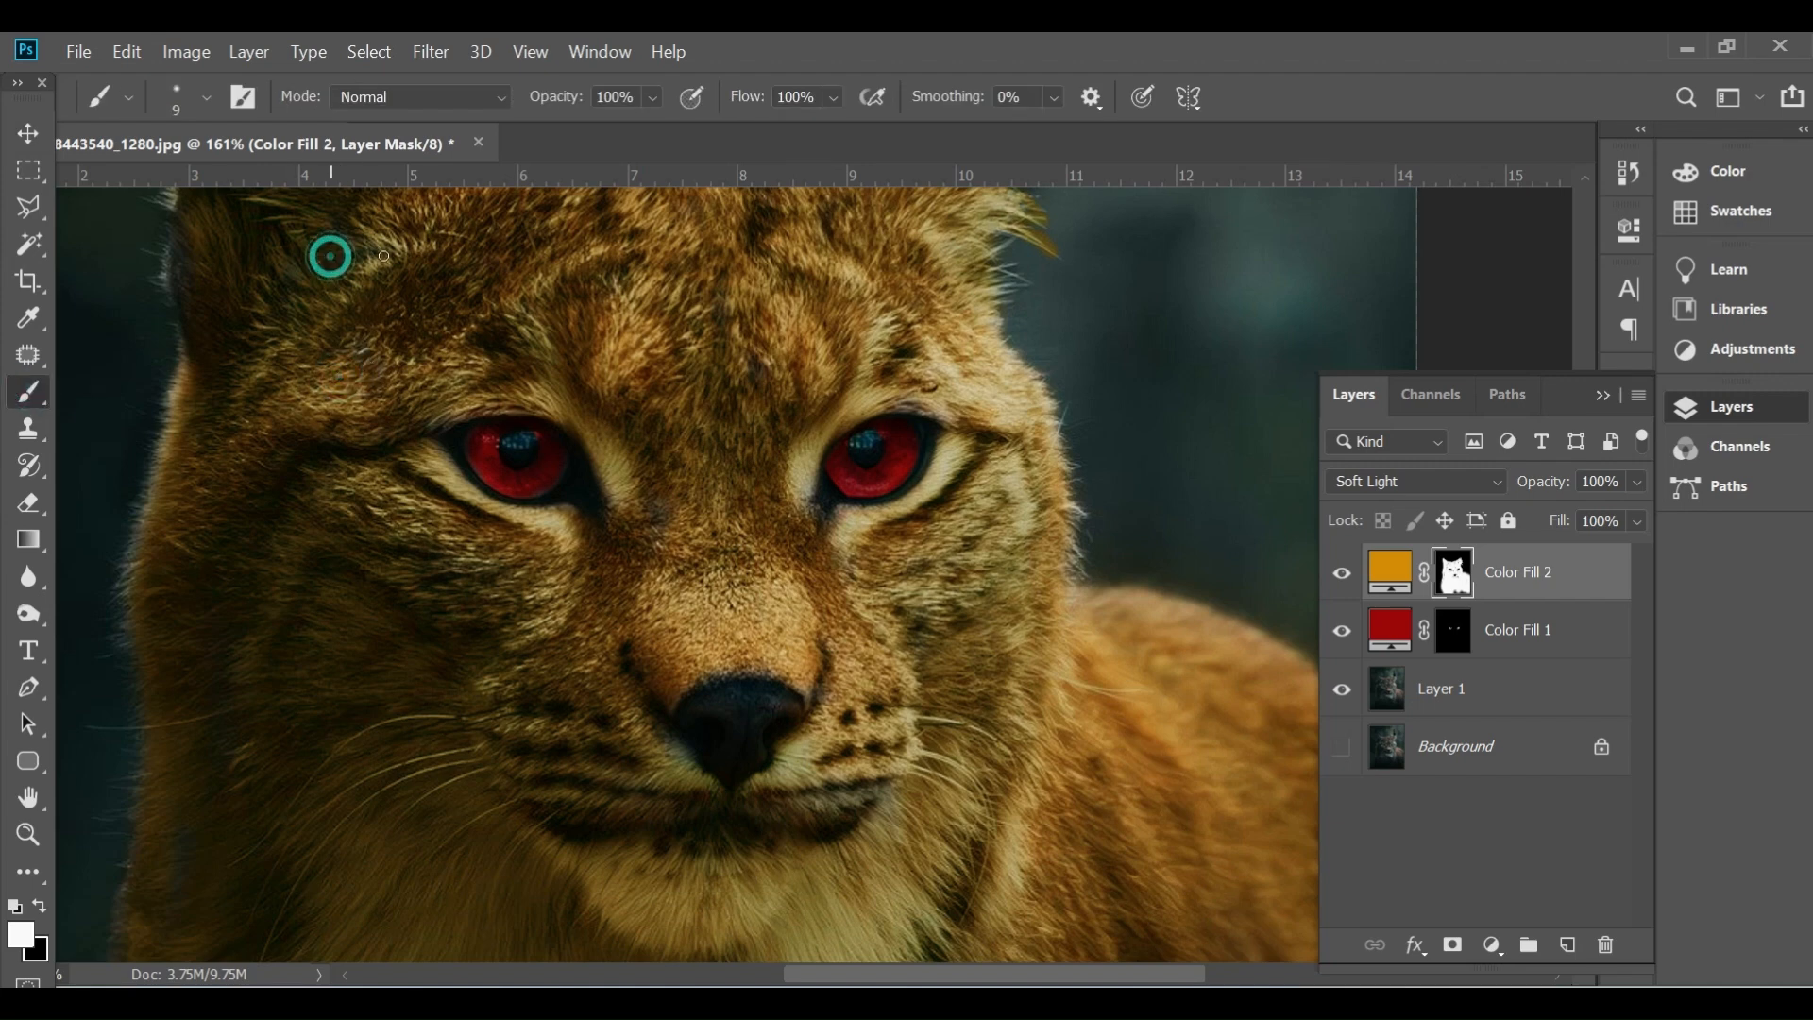
click(29, 134)
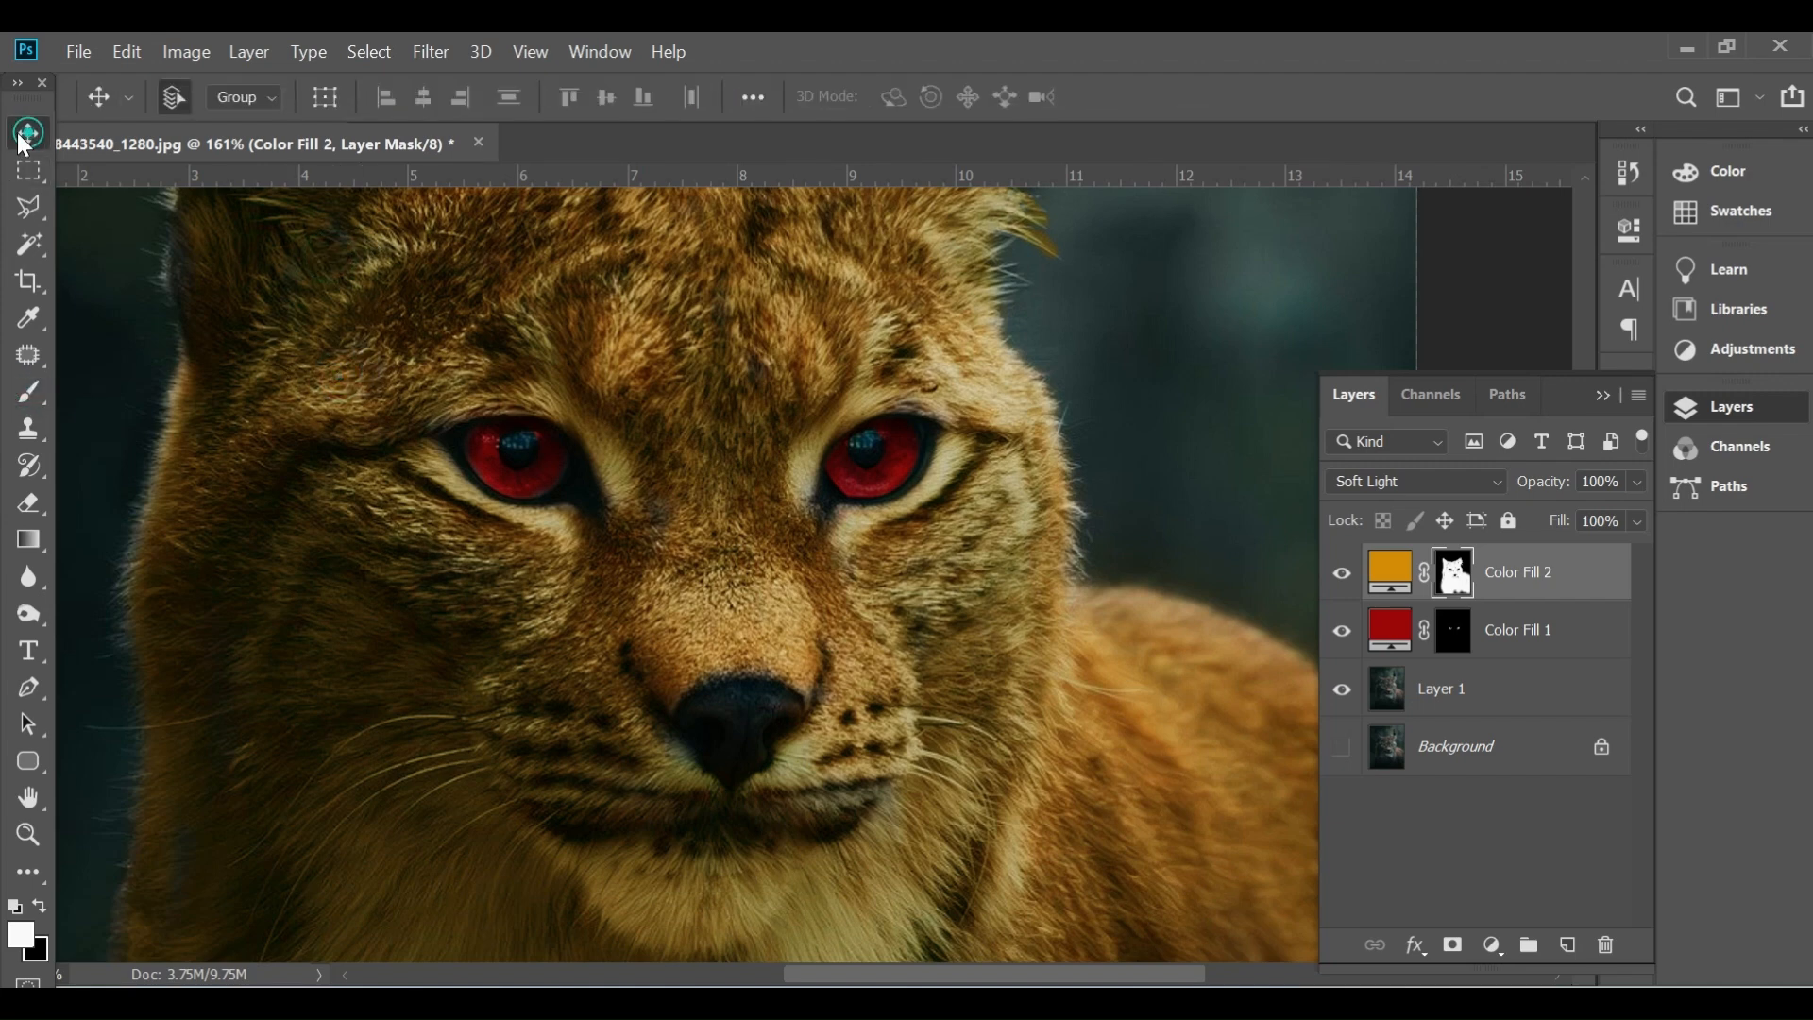
scroll(551, 348, down, 5)
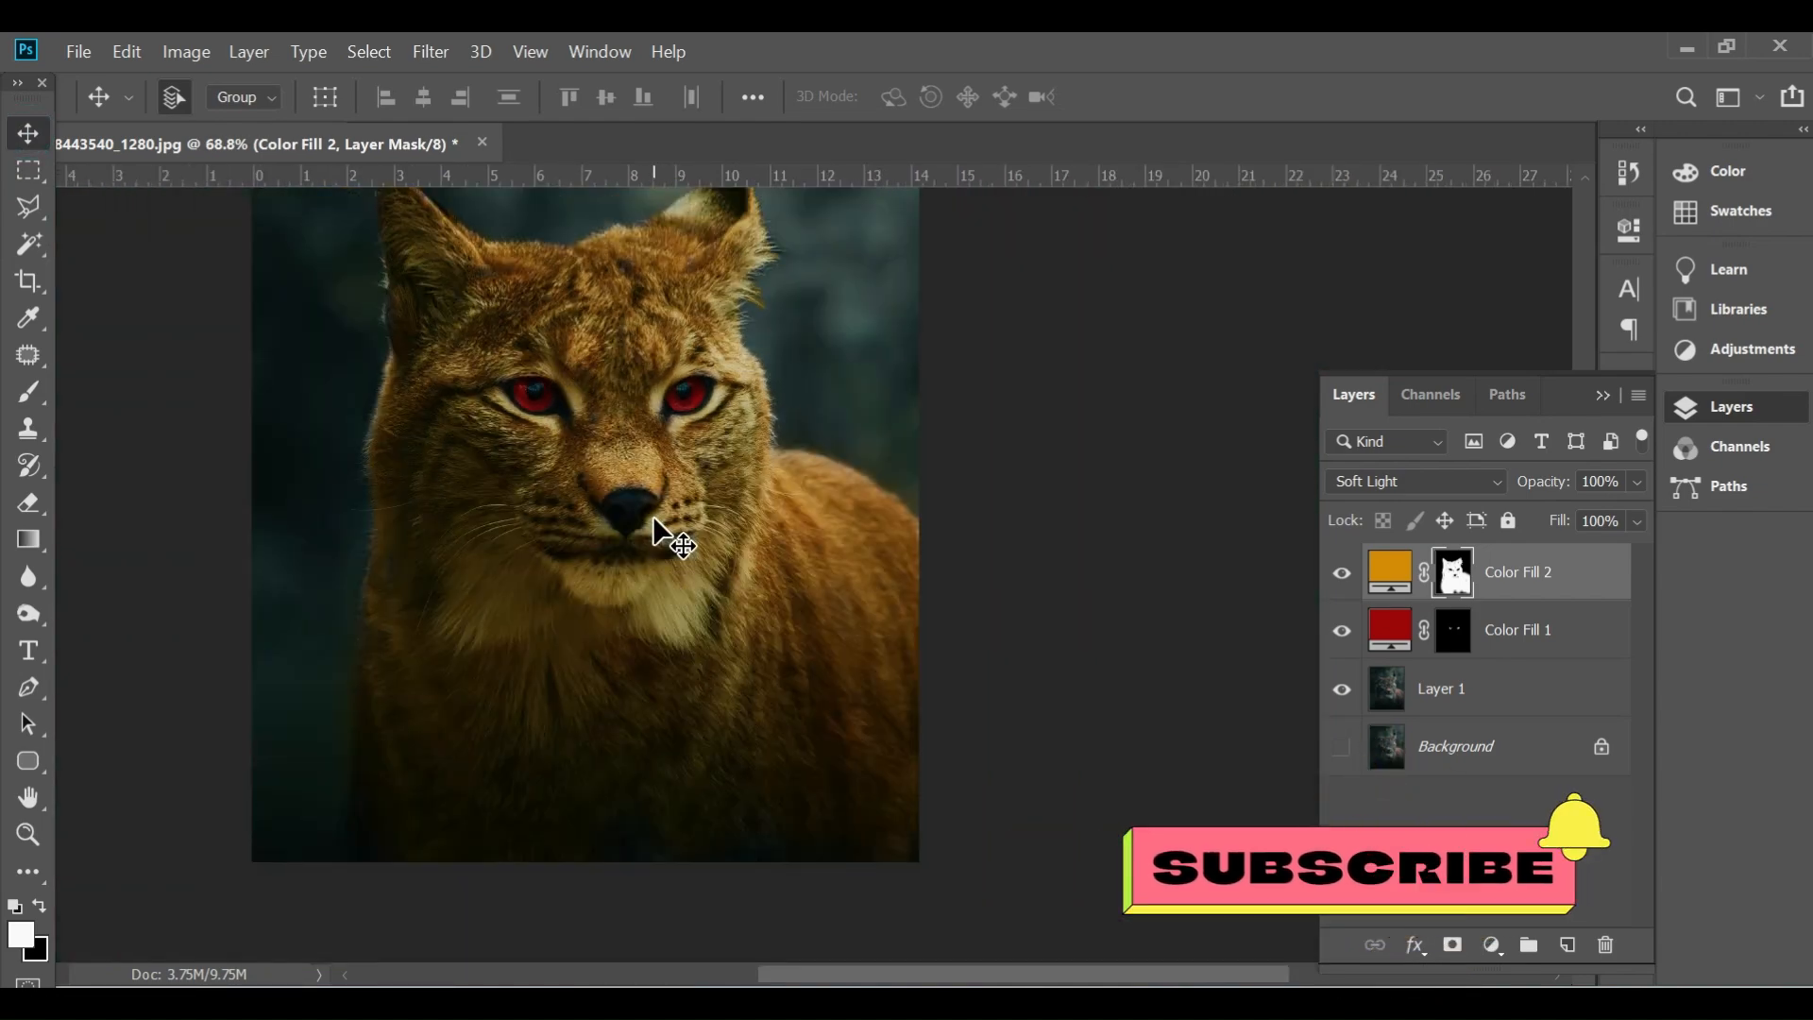
scroll(850, 623, down, 2)
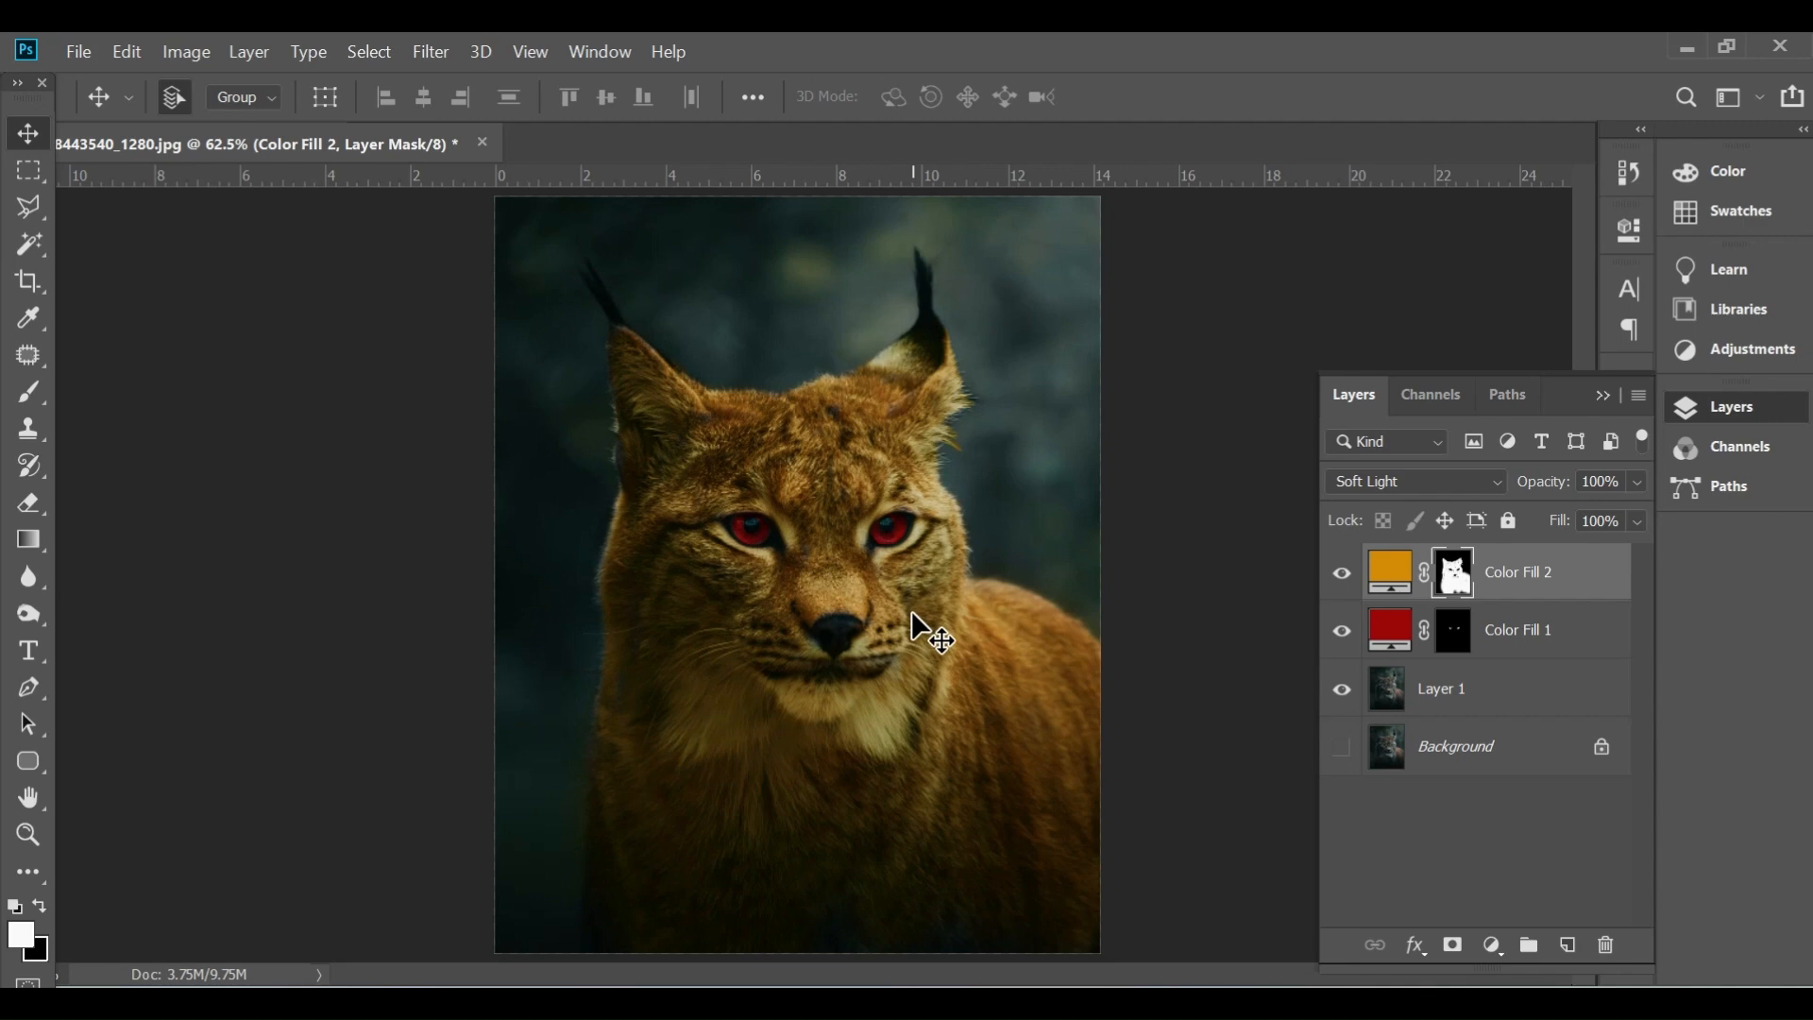
Group the Color Fill 2, Color Fill 1 and Layer 1 layers together.
click(1603, 395)
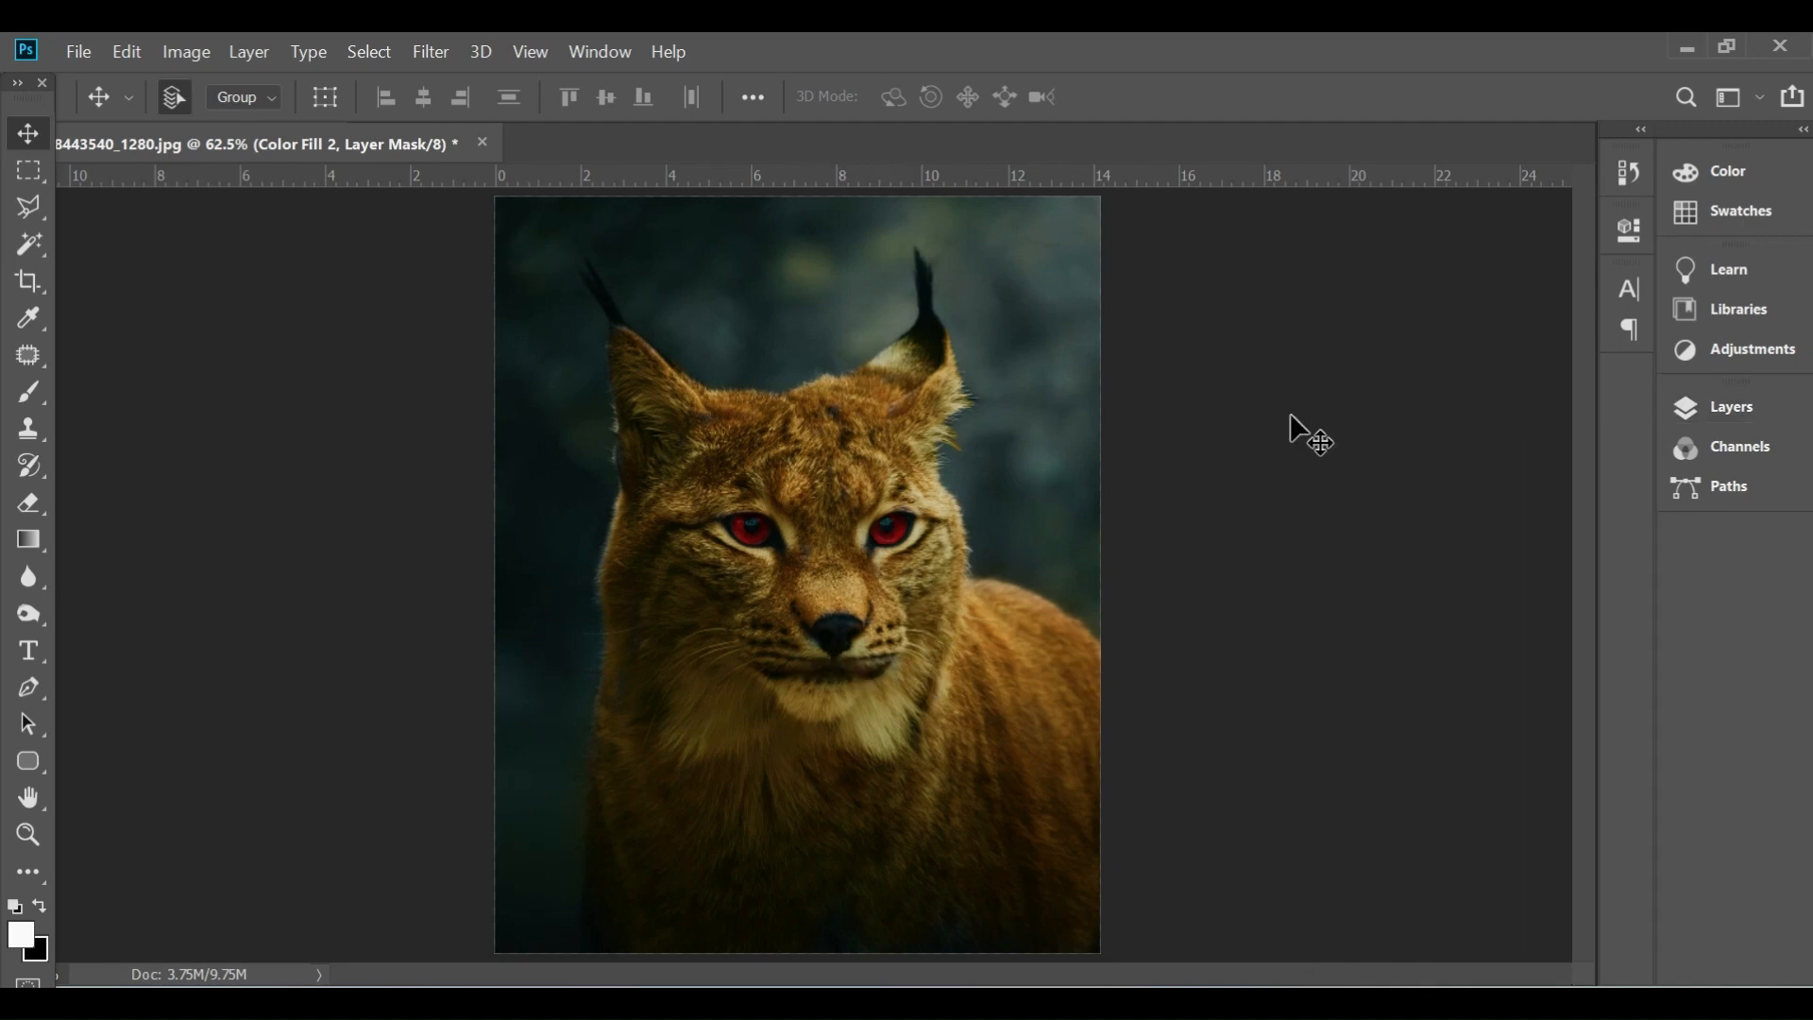
click(1720, 408)
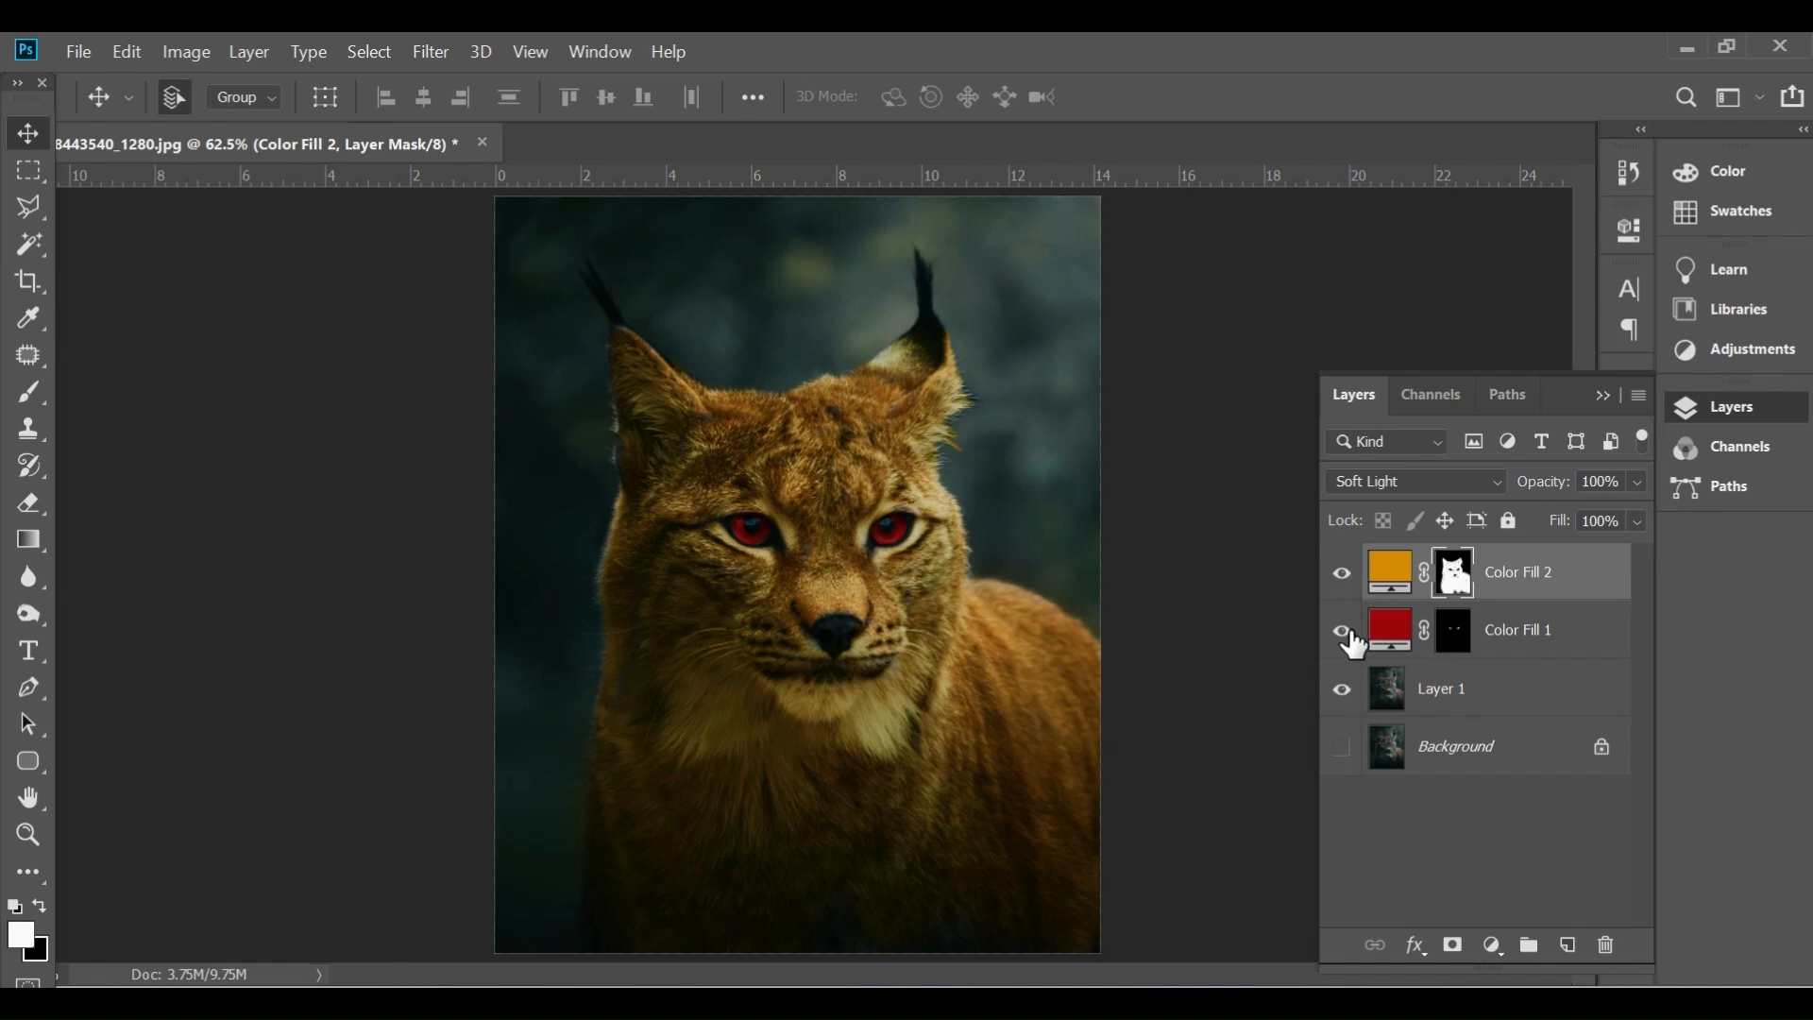
shift+click(1497, 633)
shift+click(1494, 689)
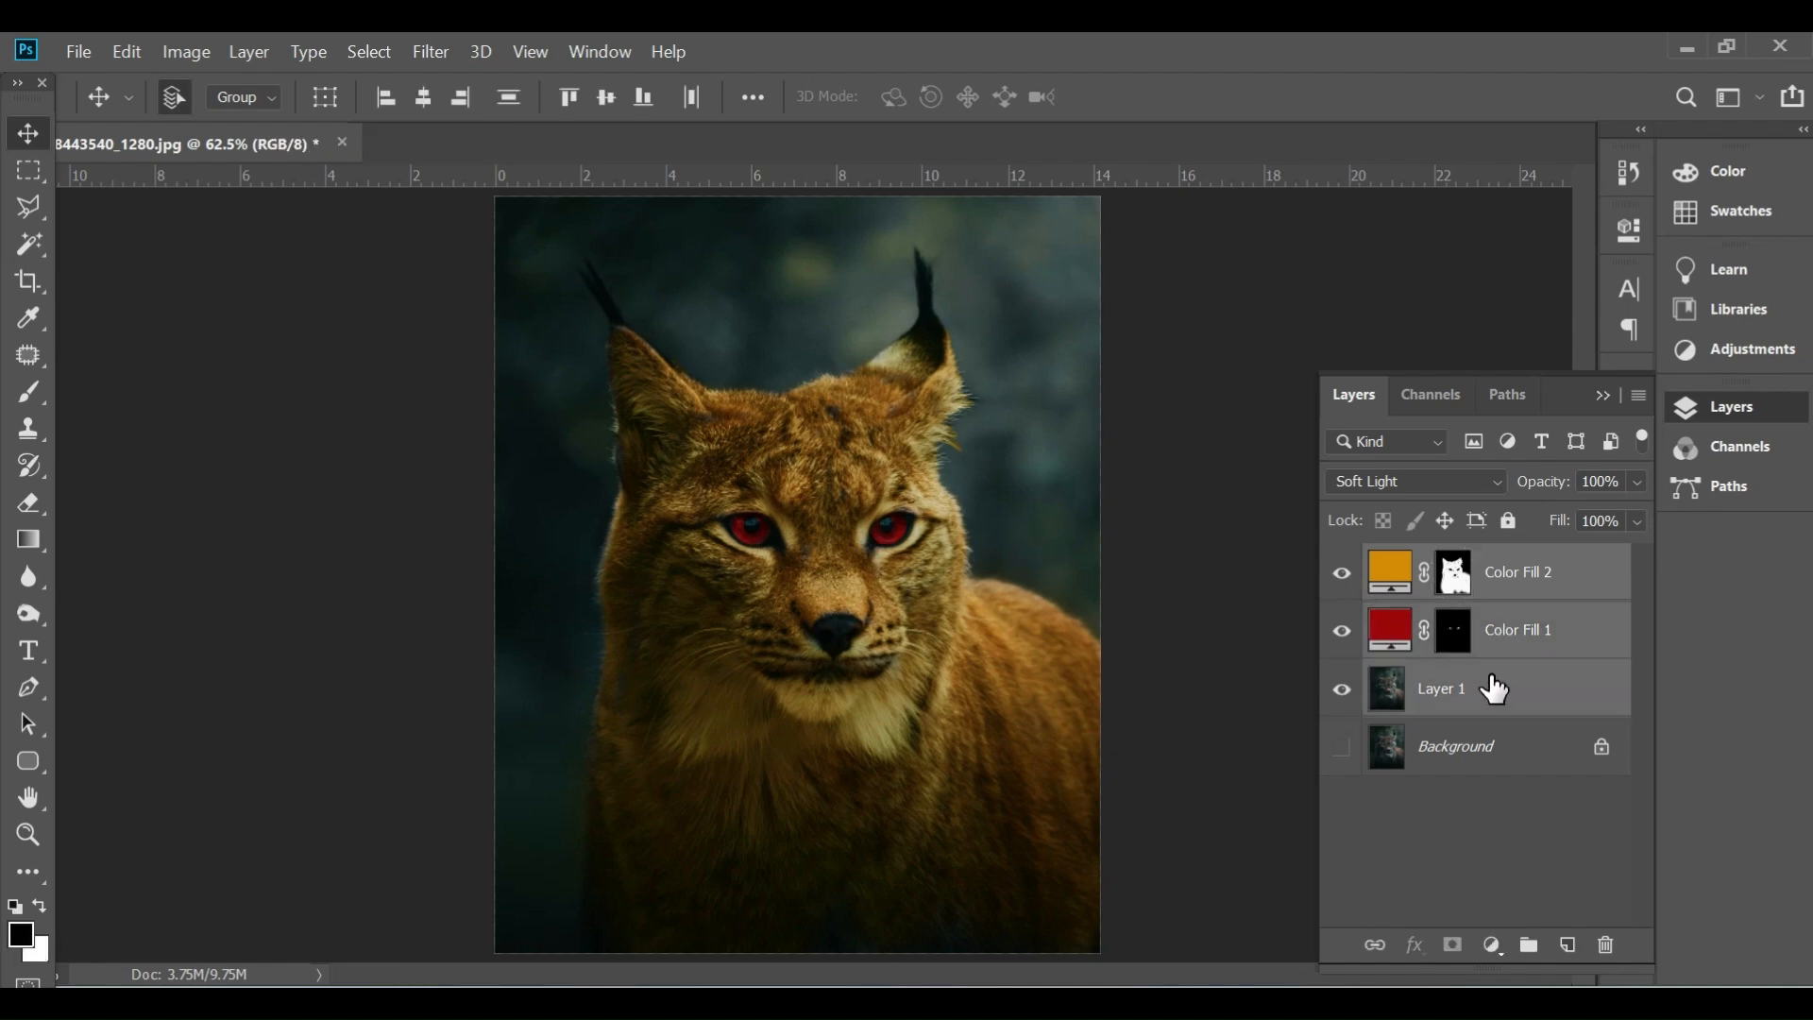
key(ctrl+g)
Make the Background layer visible and toggle the layer group's visibility to compare the original lynx with the recoloured version.
click(1342, 561)
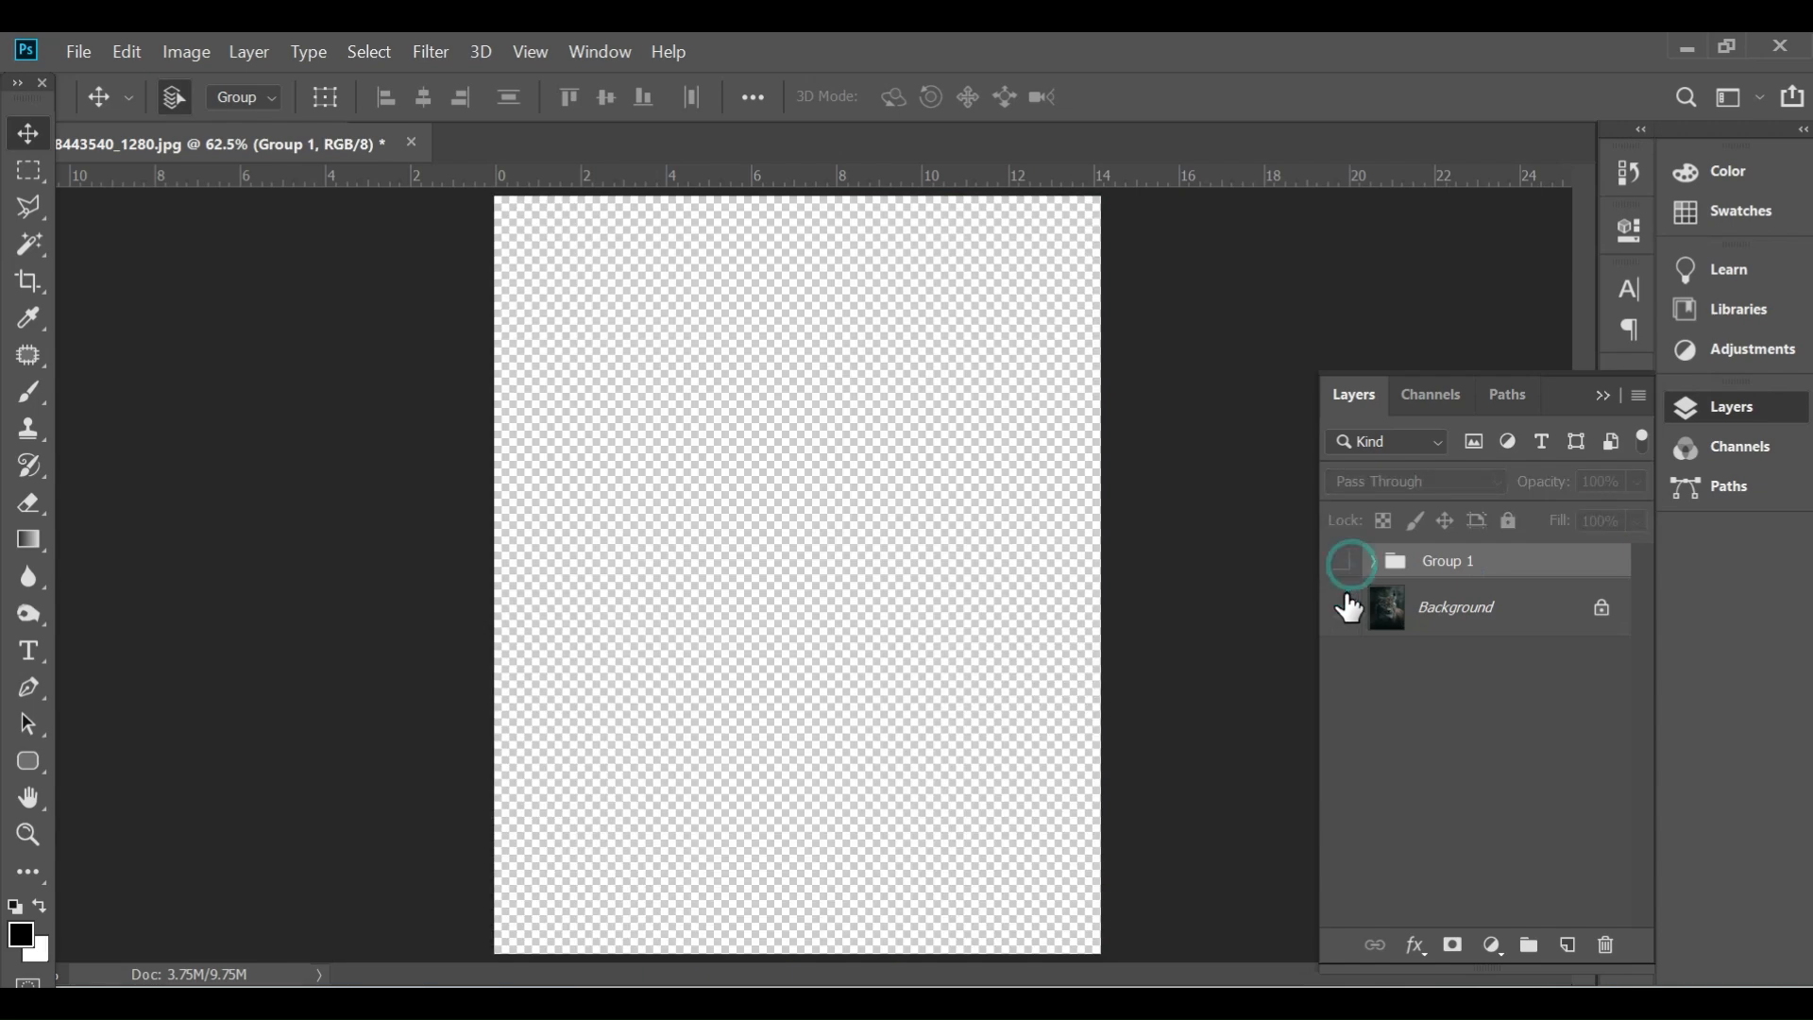
click(1342, 608)
click(1342, 563)
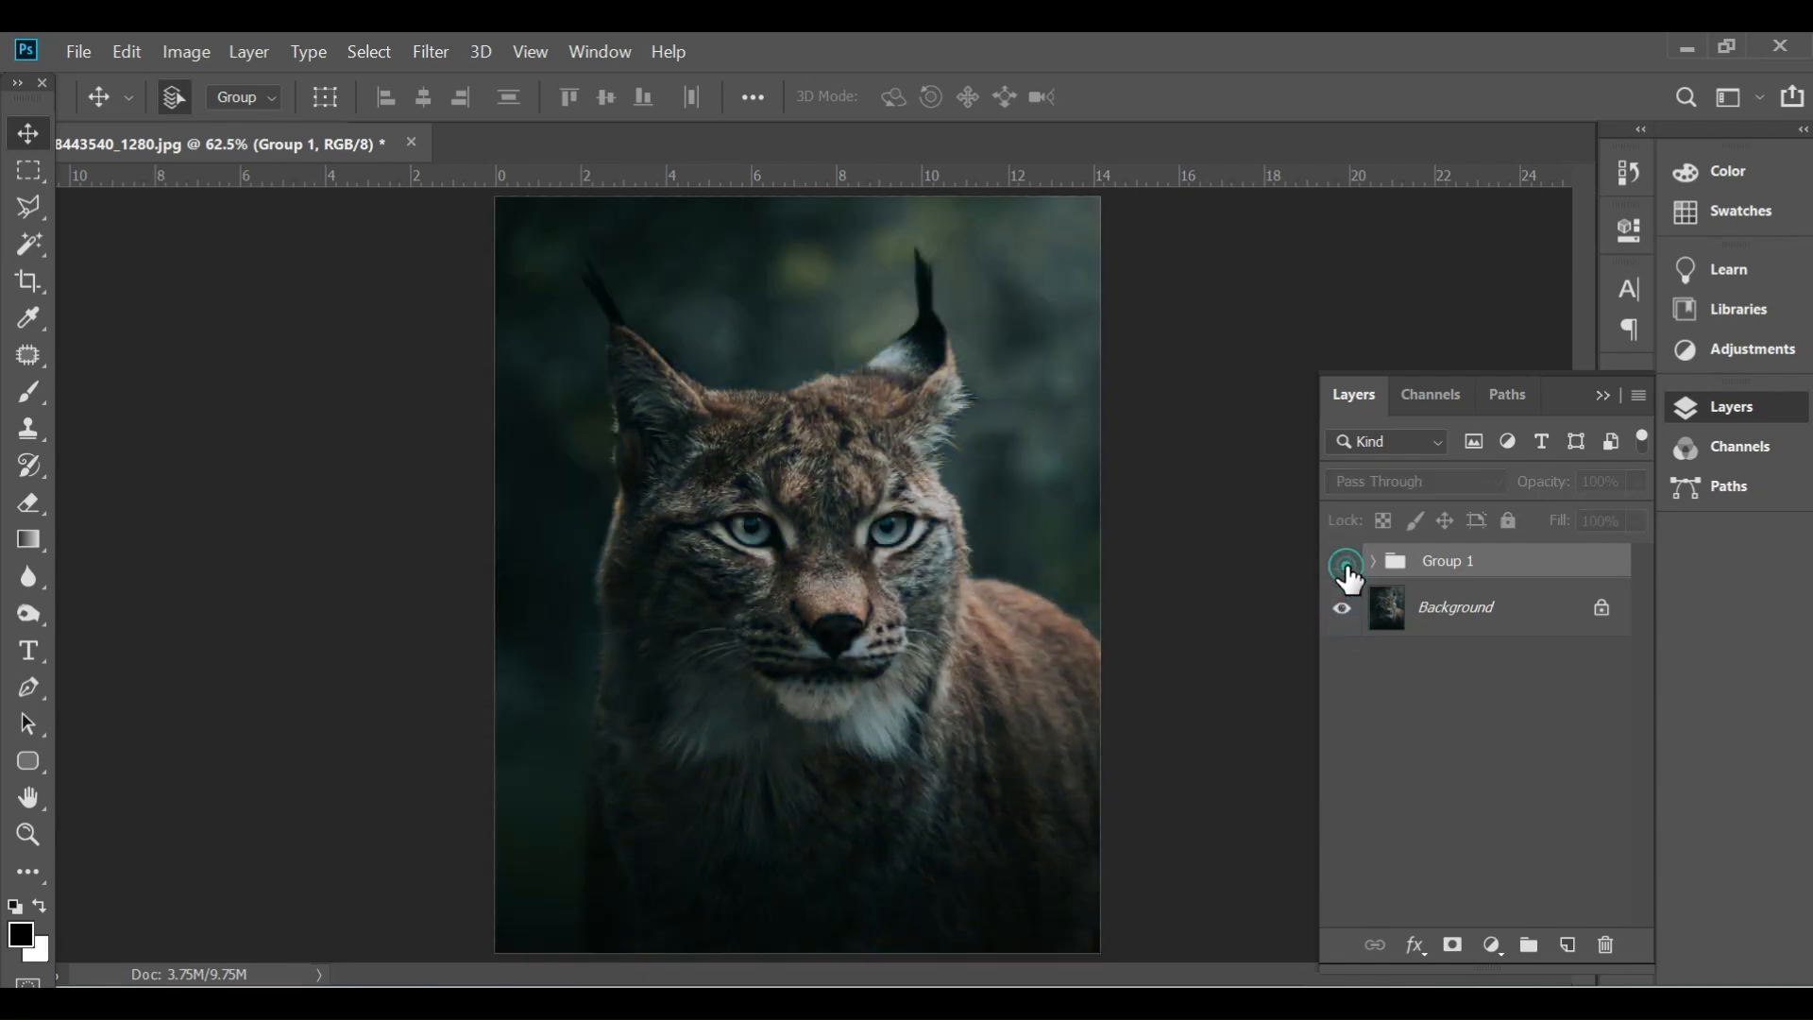
click(1342, 564)
click(1342, 564)
click(1342, 563)
scroll(862, 498, down, 2)
click(1342, 562)
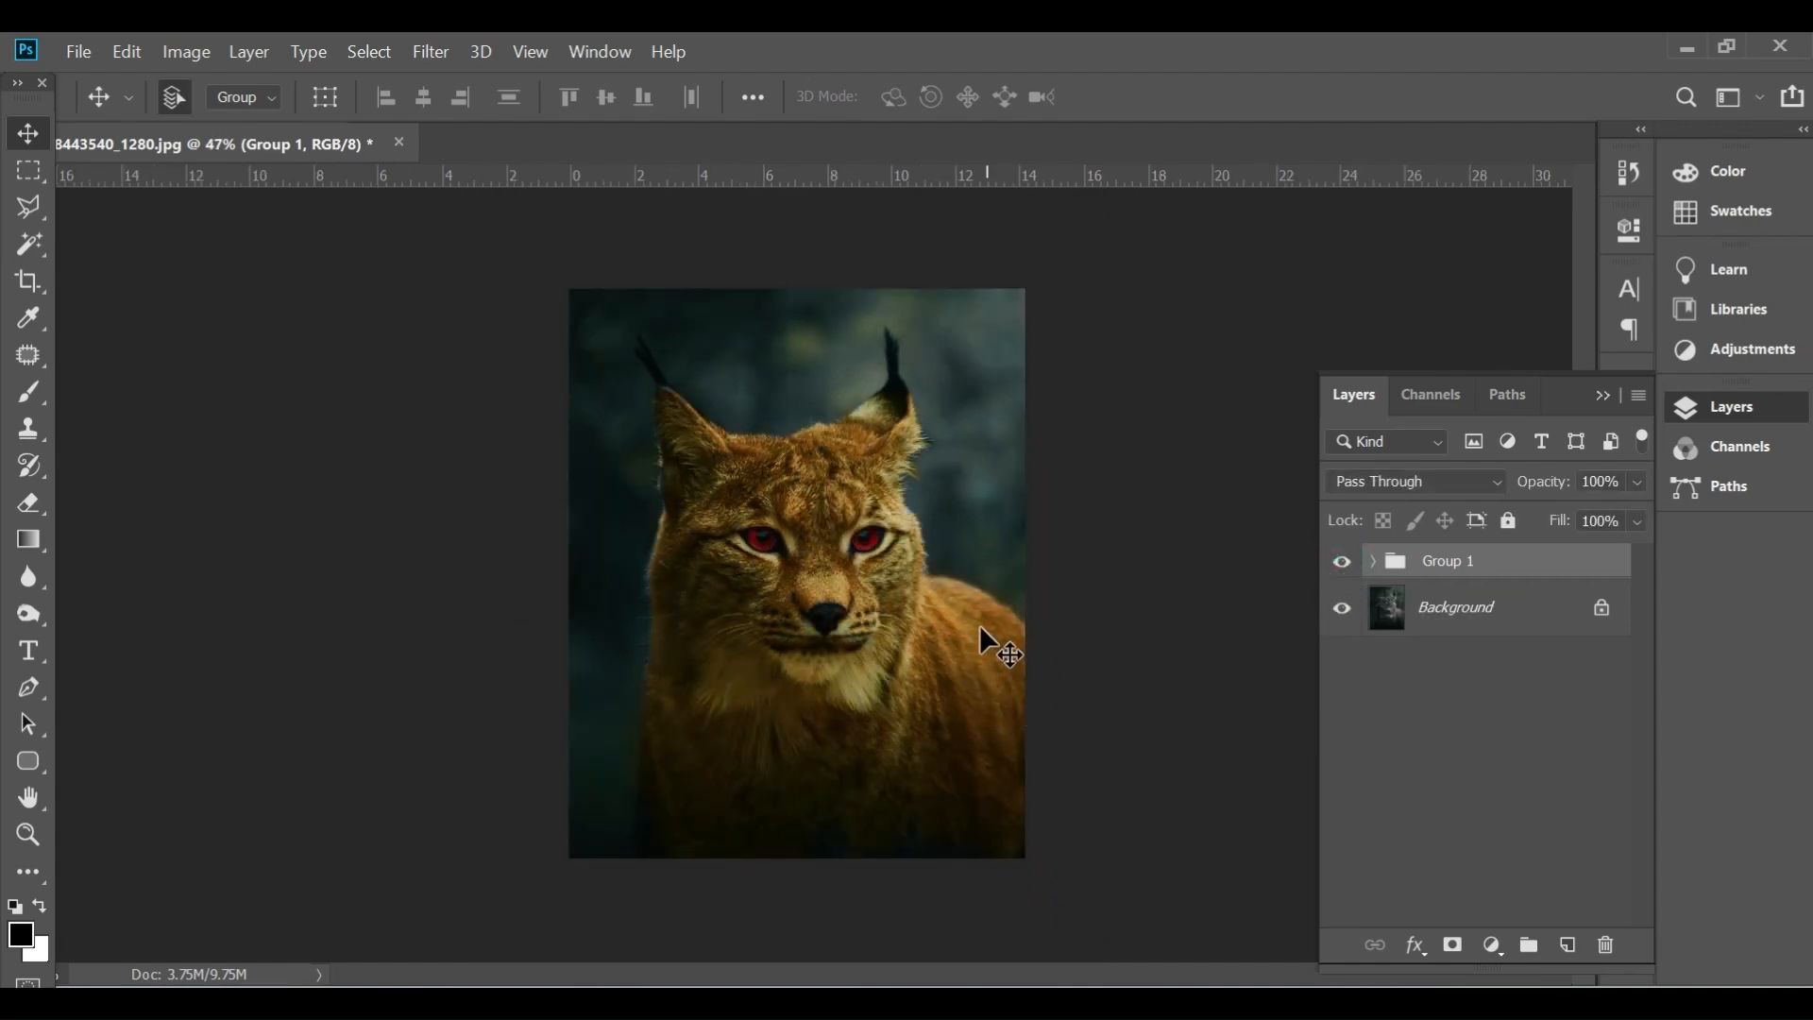
scroll(992, 643, up, 2)
scroll(933, 584, down, 1)
click(1342, 562)
click(1342, 562)
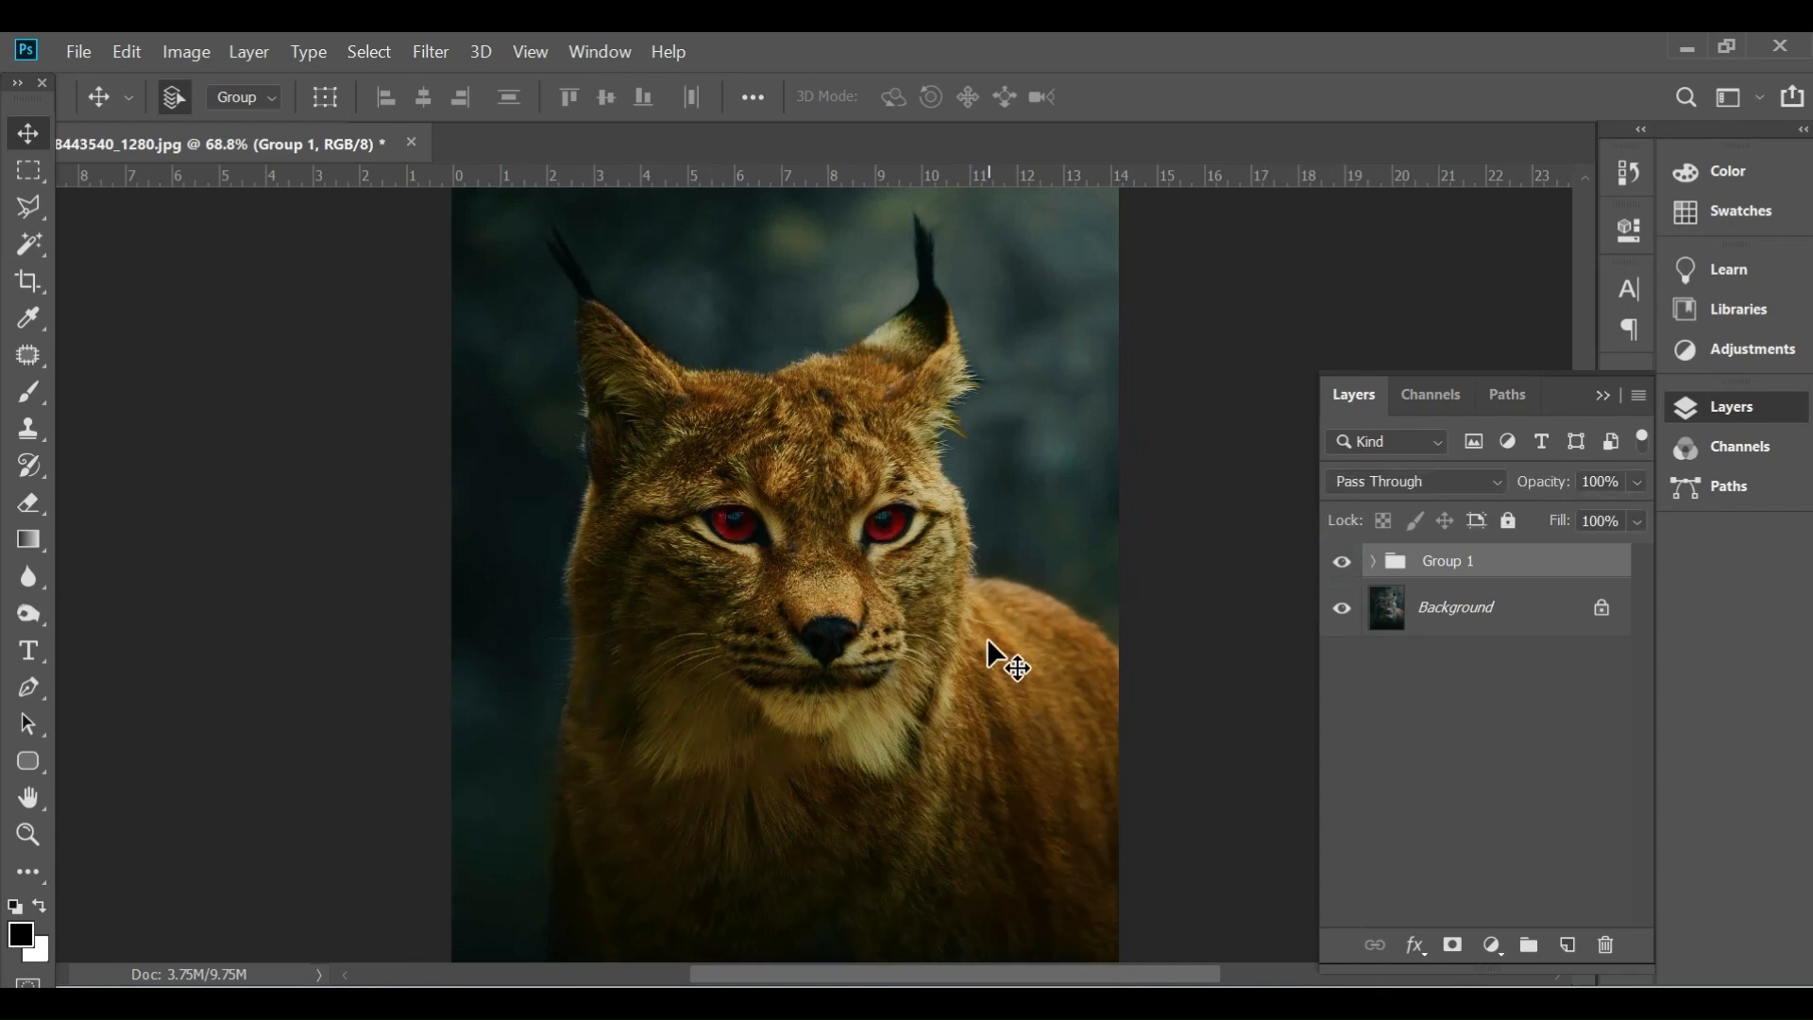